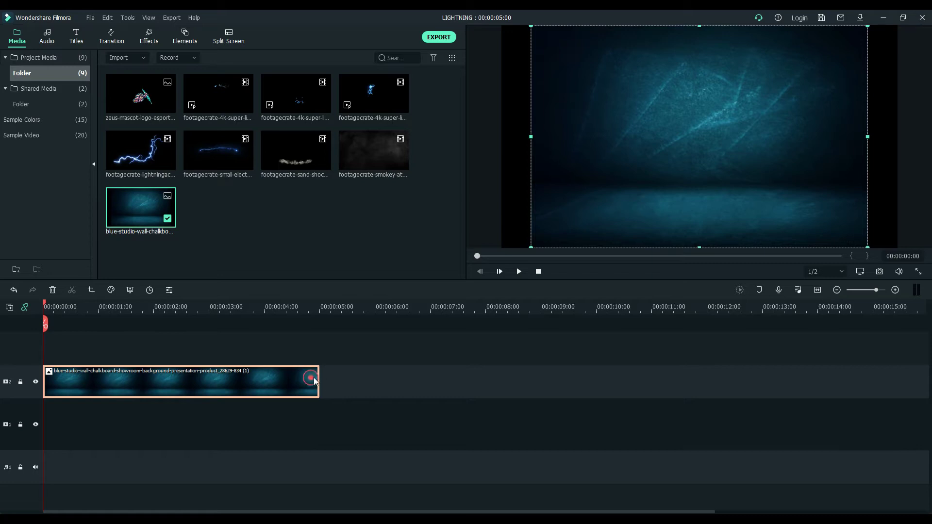
Step: Set the preview quality to Full and extend the blue studio background clip to 10 seconds 9 frames
click(829, 273)
click(820, 290)
drag(319, 376, 615, 387)
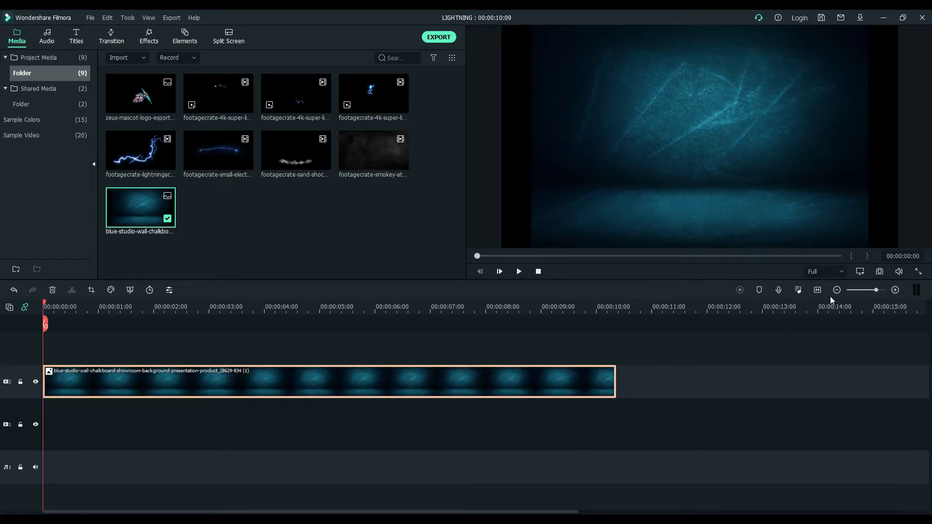
click(817, 290)
Step: Scale the blue studio background image to 118.47% so it fills the frame's width
double_click(564, 385)
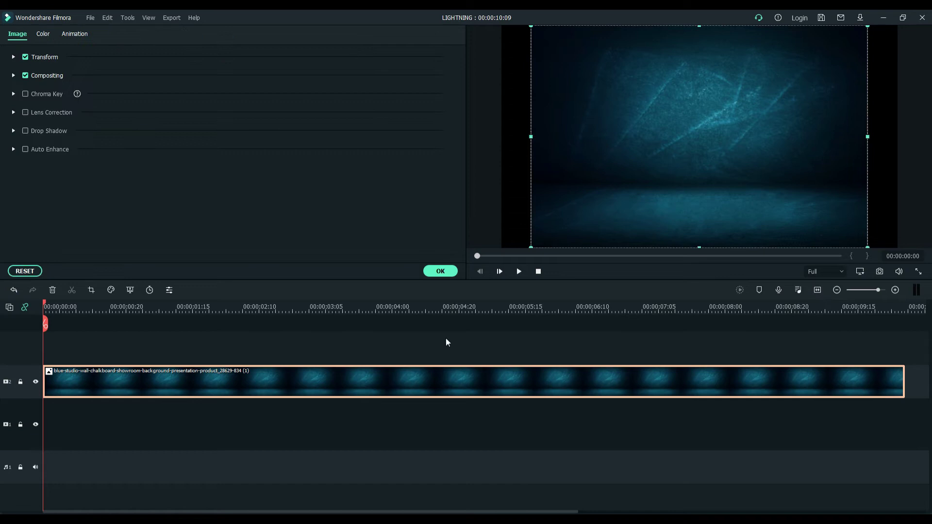
click(13, 58)
drag(199, 121, 206, 122)
click(434, 269)
click(397, 448)
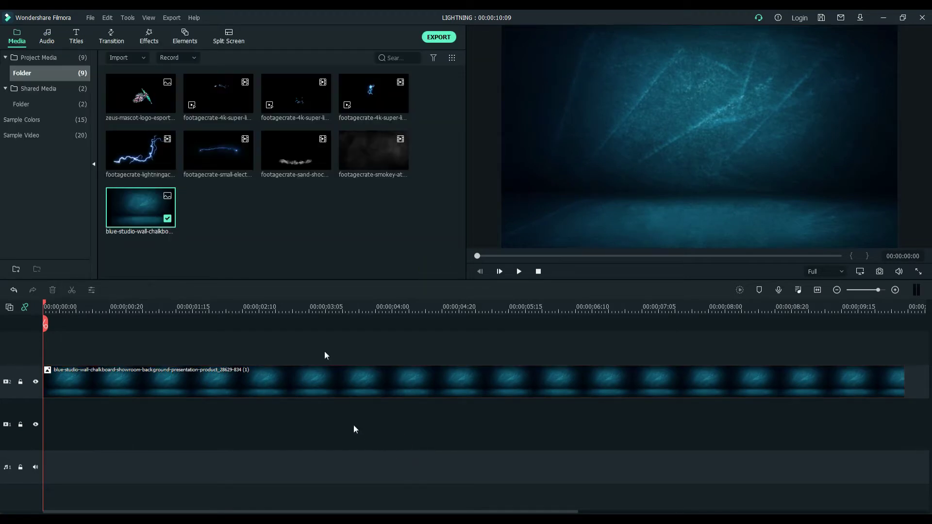
Step: Add the Cinema 21:9 effect above the background clip and stretch it to the background's full length
click(112, 40)
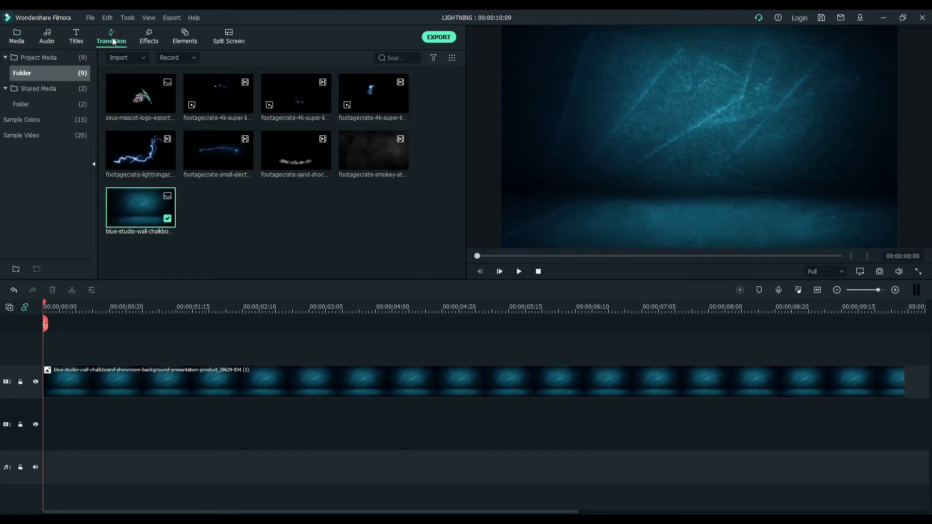
click(145, 42)
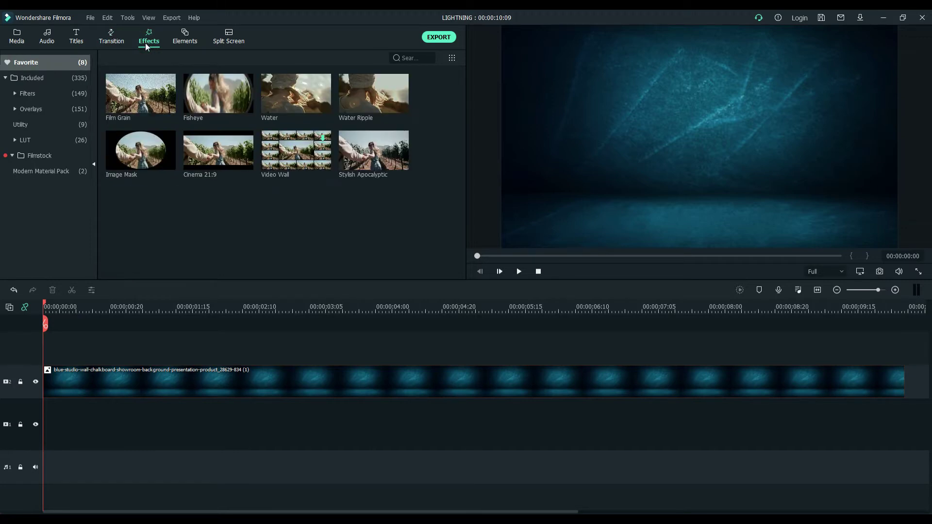
drag(212, 173, 46, 347)
drag(459, 361, 904, 366)
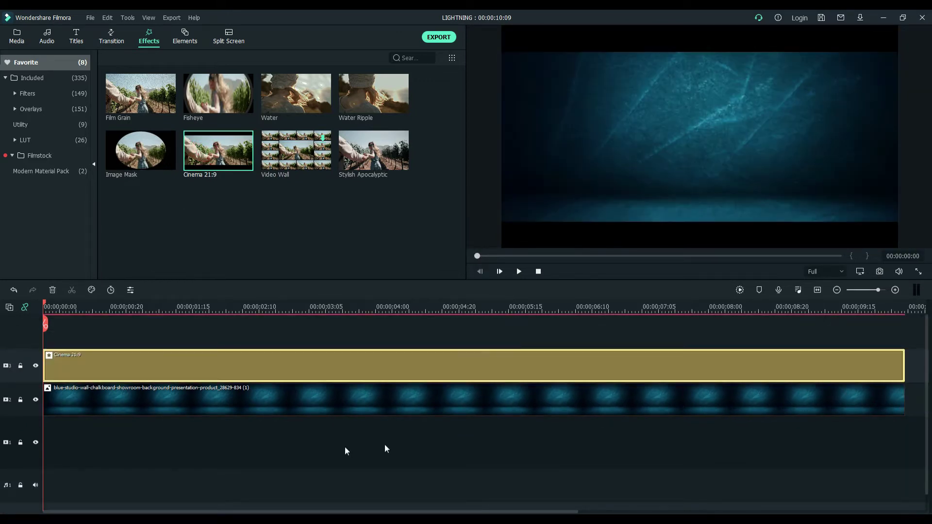
Step: Move the background clip down to video track 1 and the Cinema 21:9 effect up to a higher track
click(223, 405)
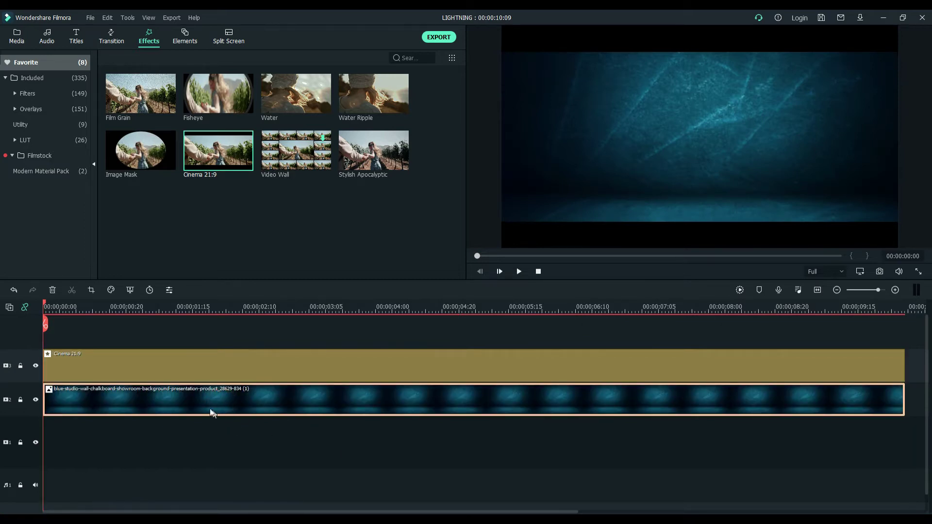
drag(171, 404, 154, 442)
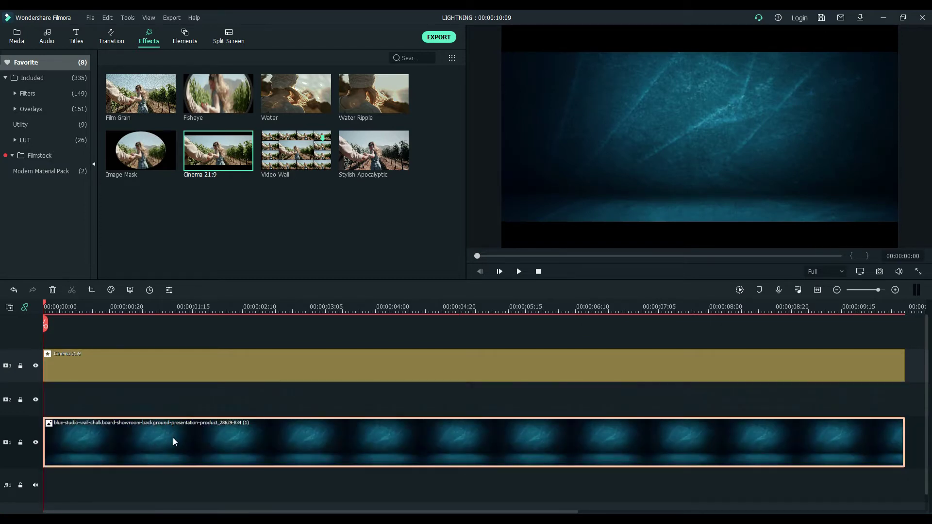
click(195, 360)
drag(195, 359, 209, 345)
scroll(209, 346, down, 2)
Step: Try several 3D LUT presets on the background clip and apply one with a cool blue look
double_click(202, 439)
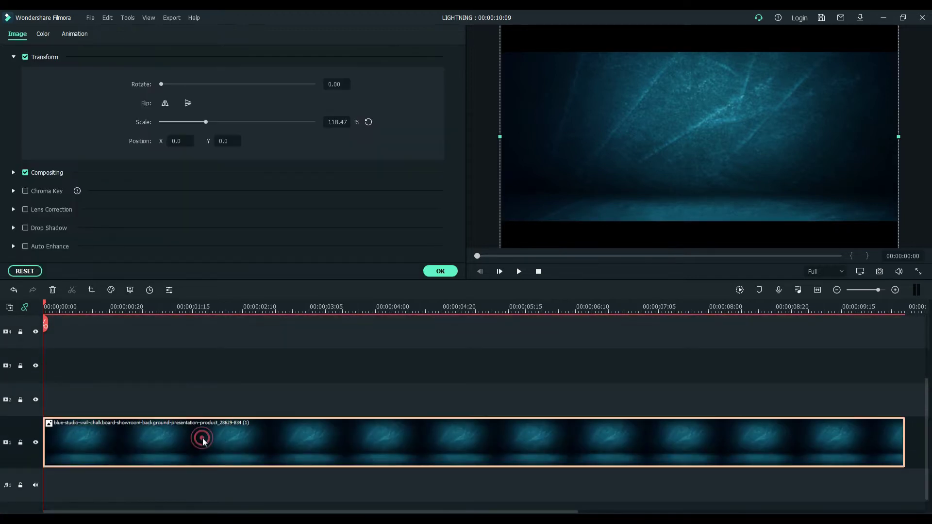
click(45, 34)
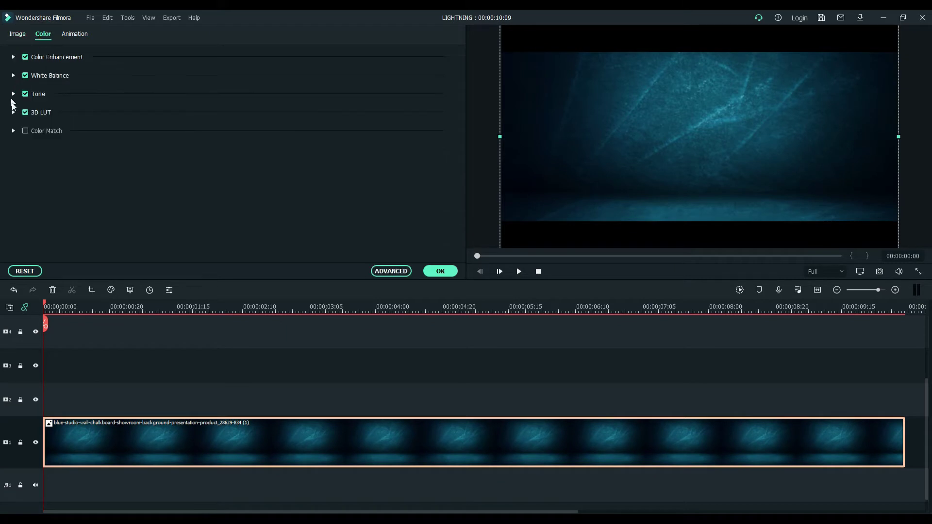
click(14, 111)
scroll(190, 139, down, 1)
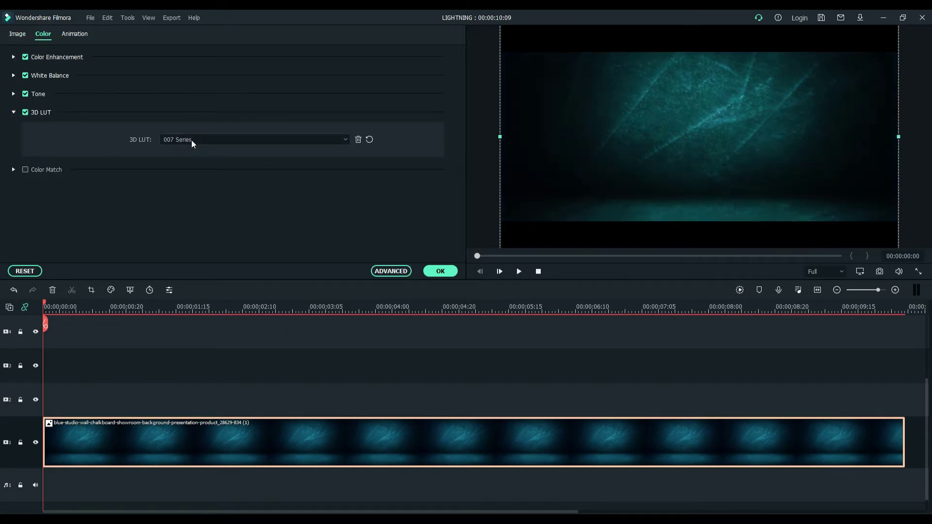
scroll(191, 141, down, 1)
scroll(192, 140, down, 1)
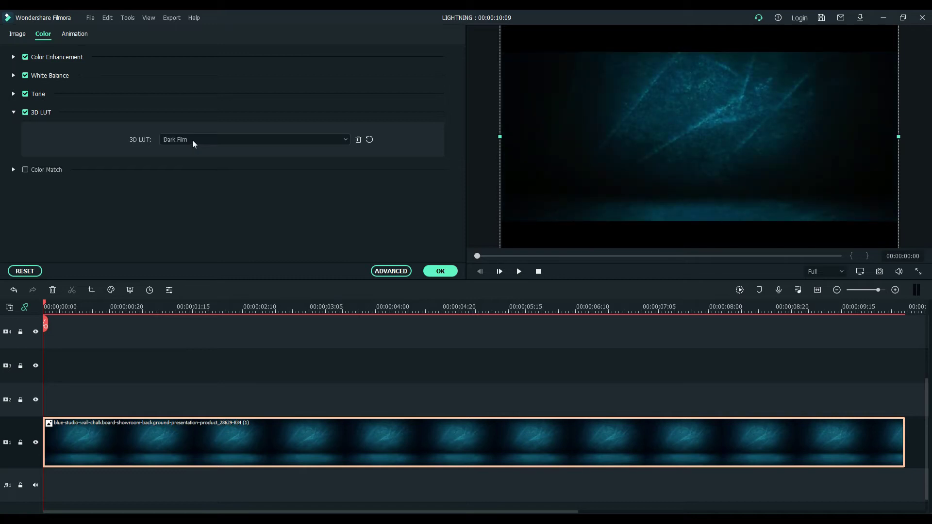
scroll(192, 140, down, 1)
scroll(192, 140, down, 1)
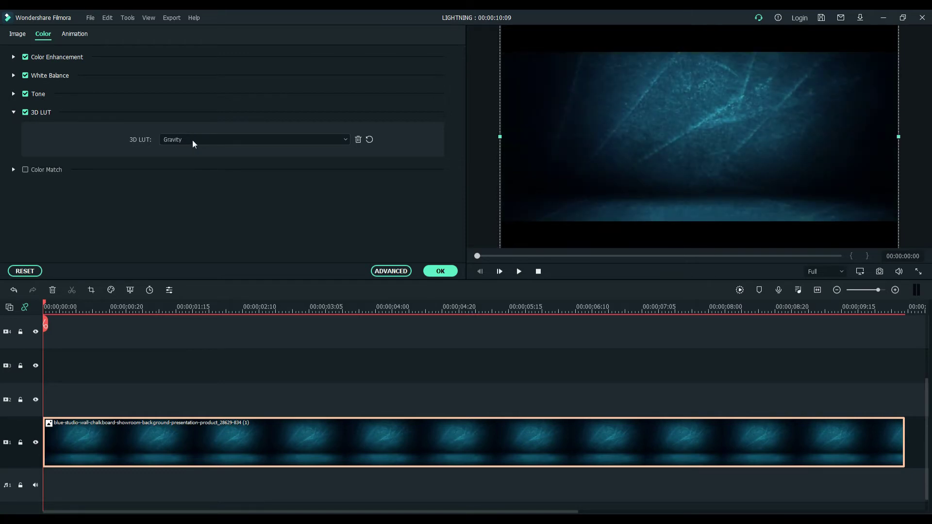
scroll(192, 140, down, 1)
scroll(193, 140, down, 1)
click(439, 270)
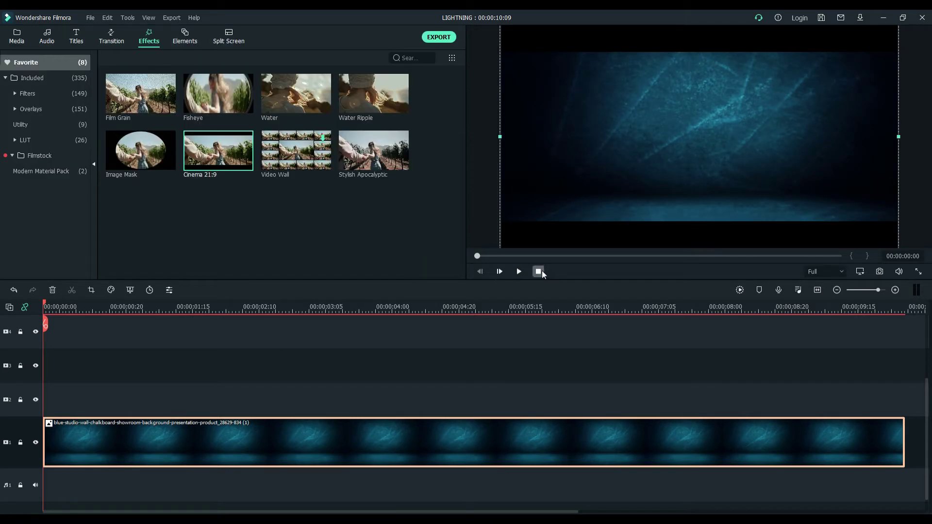
Step: Preview the lightning accent clip and two of the 4K super lightning clips in the project media
click(17, 37)
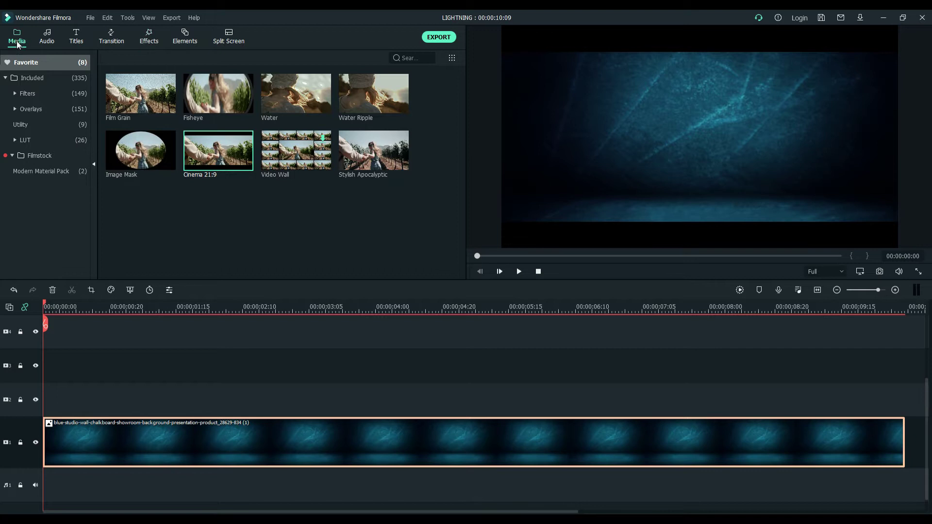
click(220, 237)
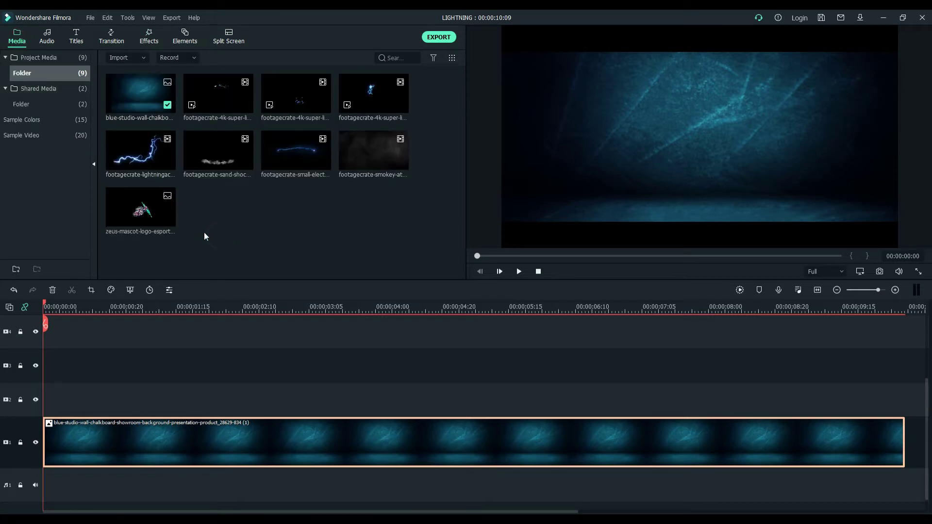
mouse_move(165, 223)
double_click(133, 154)
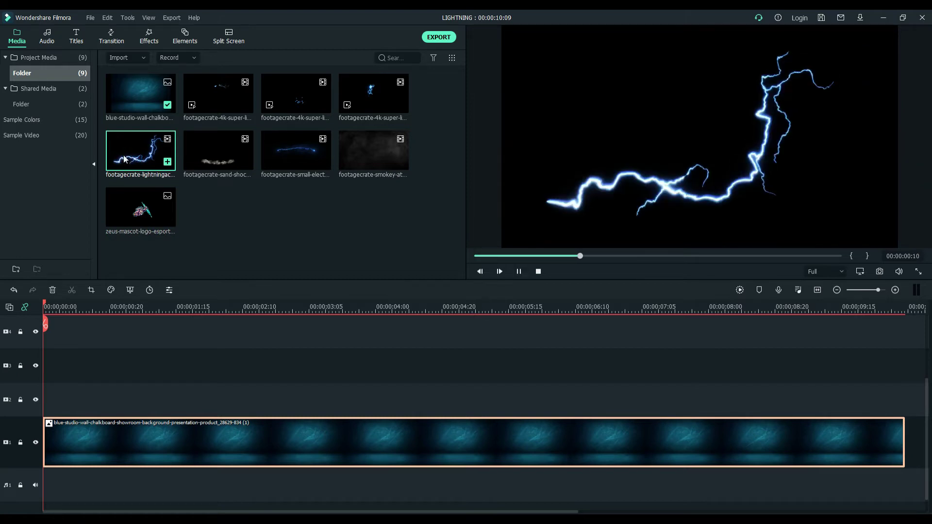
mouse_move(221, 176)
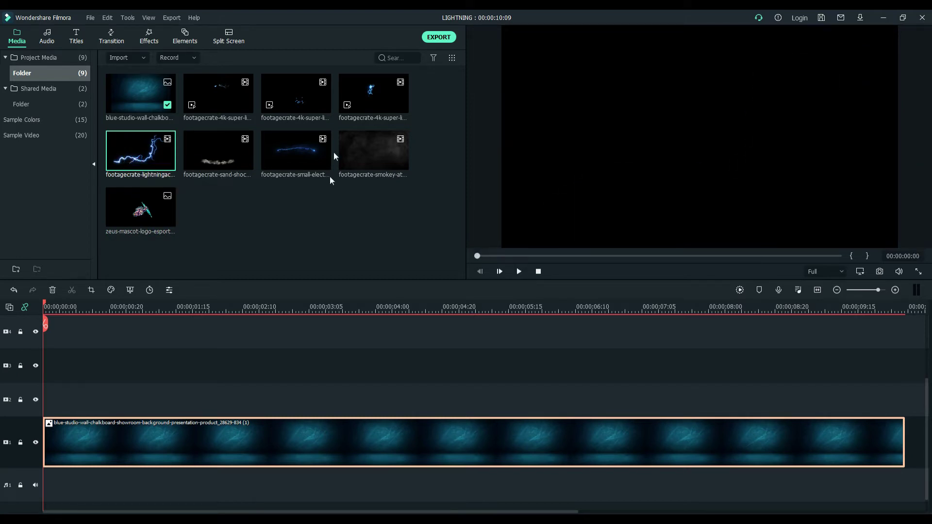
click(376, 100)
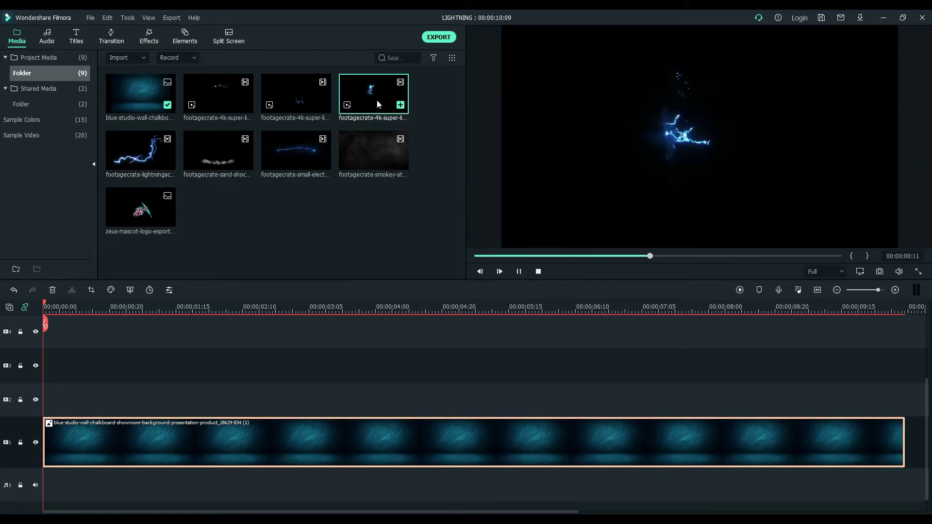
click(211, 98)
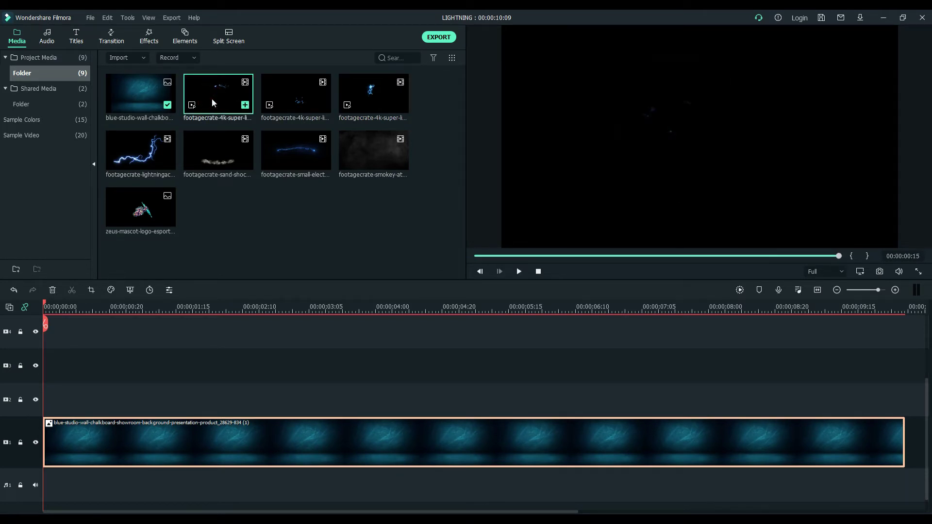
Step: Place the footagecrate-lightningaccent1a clip at the start of video track 2, above the background
drag(138, 156, 44, 410)
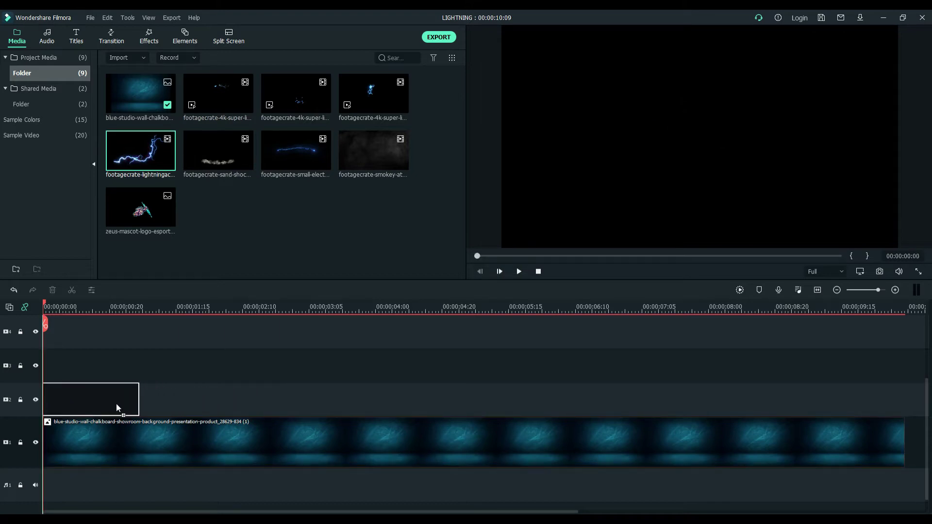
drag(116, 406, 116, 406)
click(526, 280)
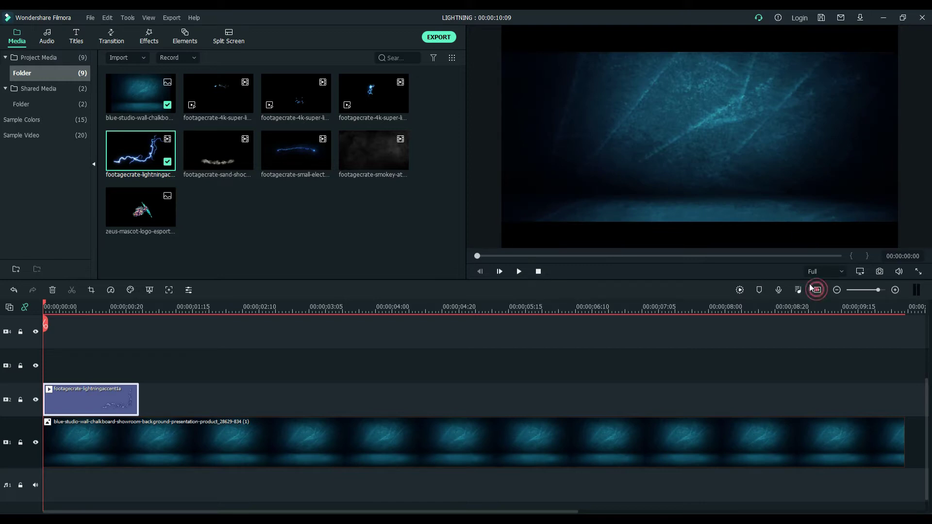
Step: Compare 3D LUT presets on the lightning accent clip at a frame showing the bolt, and apply Gravity
click(91, 392)
double_click(91, 392)
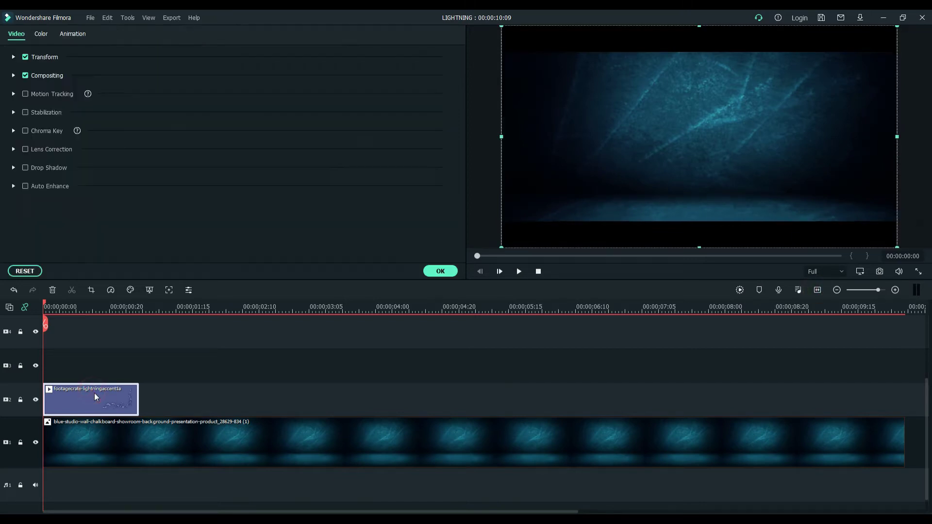
click(39, 34)
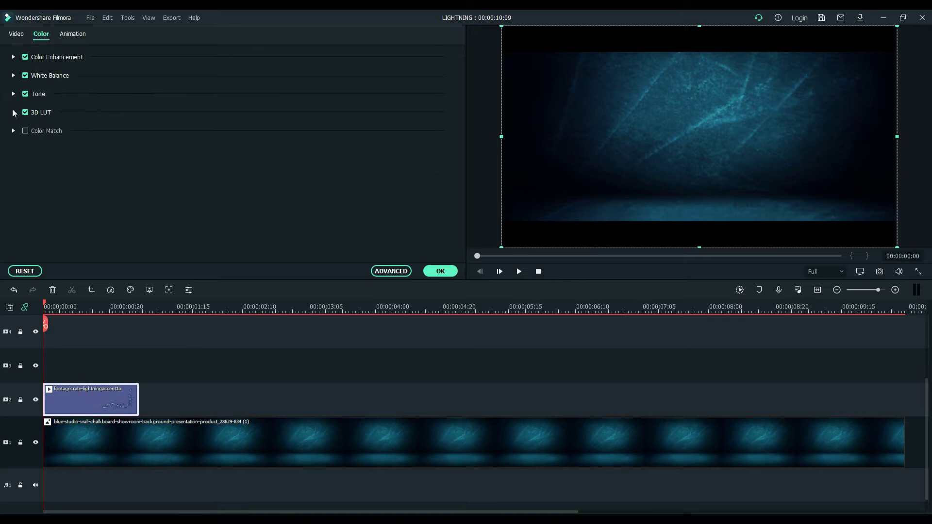
drag(46, 307, 83, 318)
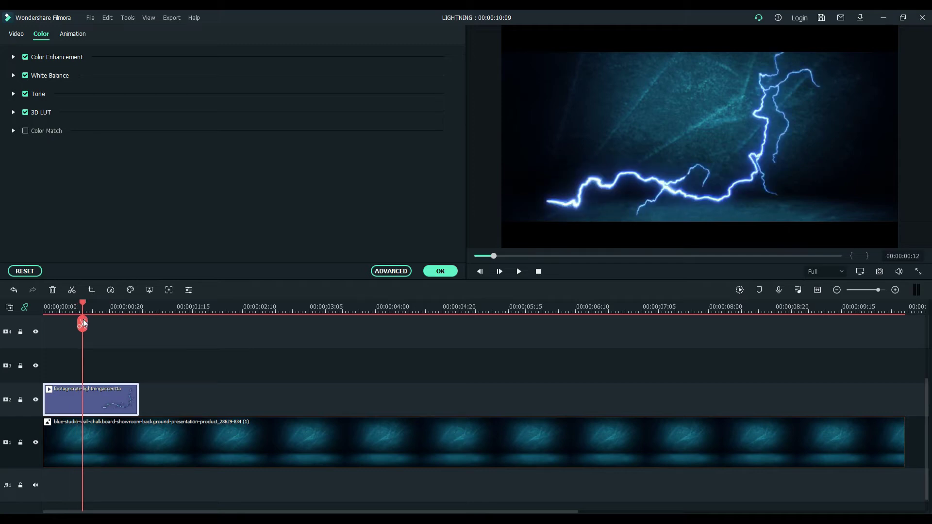
click(13, 112)
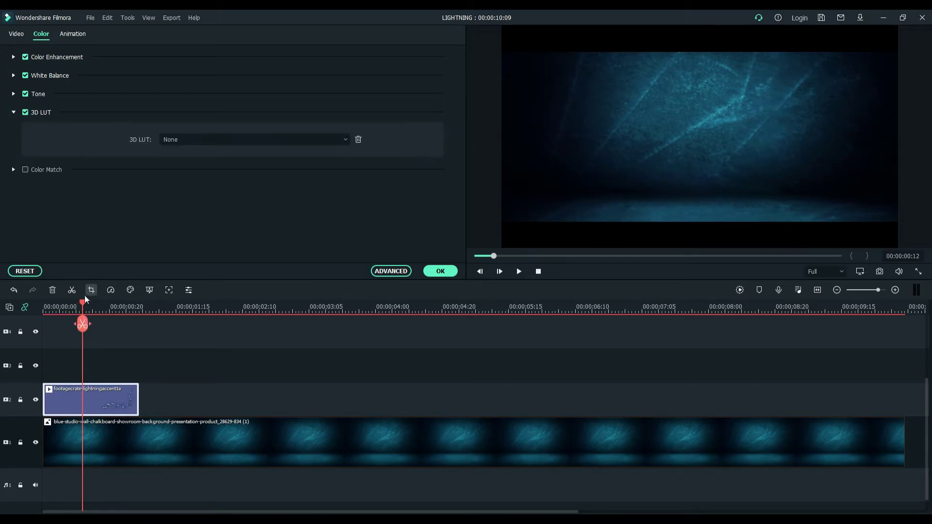
drag(83, 305, 97, 311)
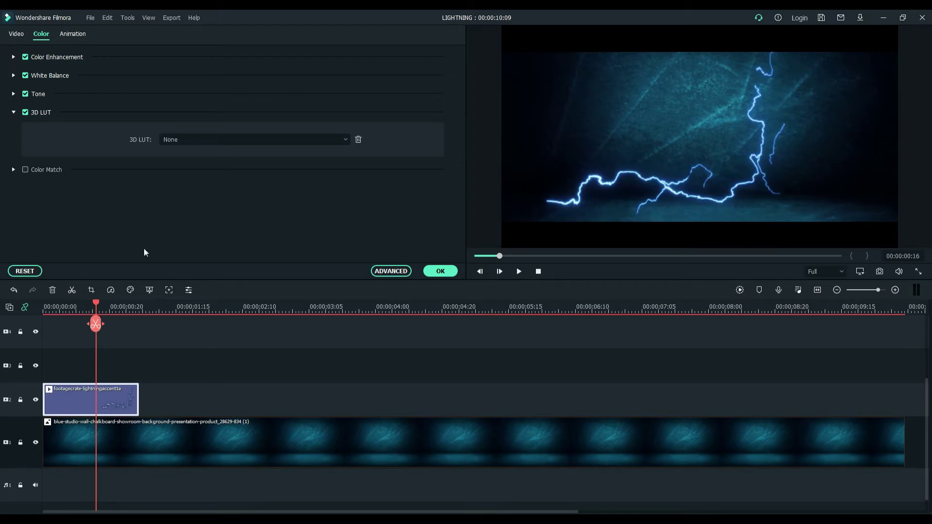
click(180, 140)
click(184, 148)
scroll(185, 141, down, 2)
scroll(185, 142, down, 1)
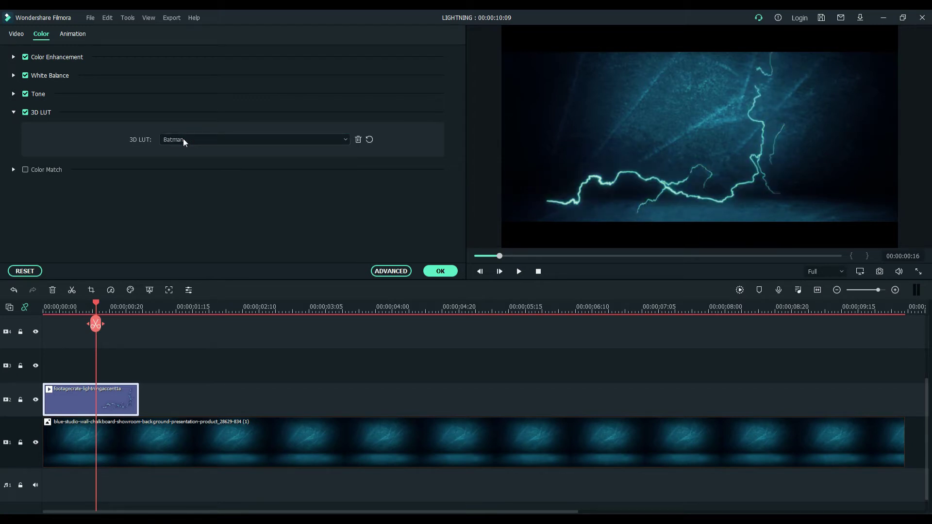
scroll(184, 141, down, 1)
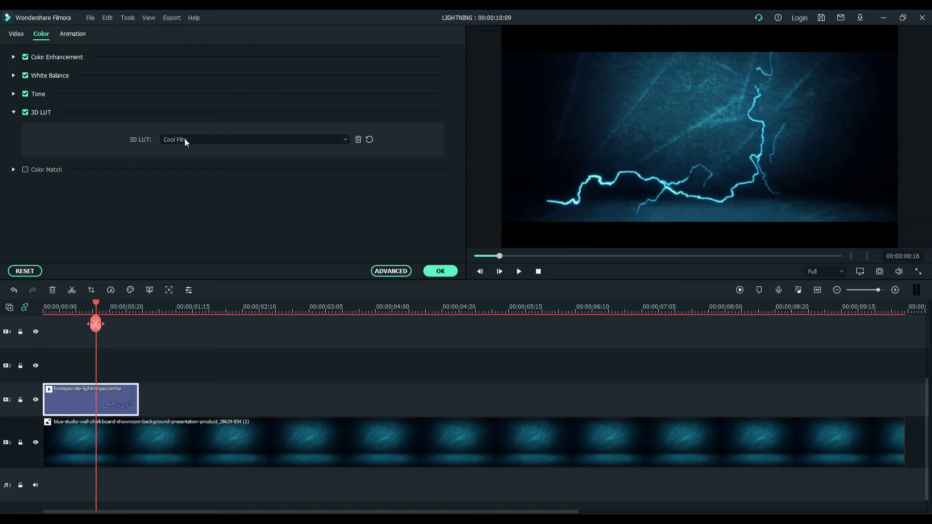
scroll(186, 142, down, 1)
scroll(188, 143, down, 1)
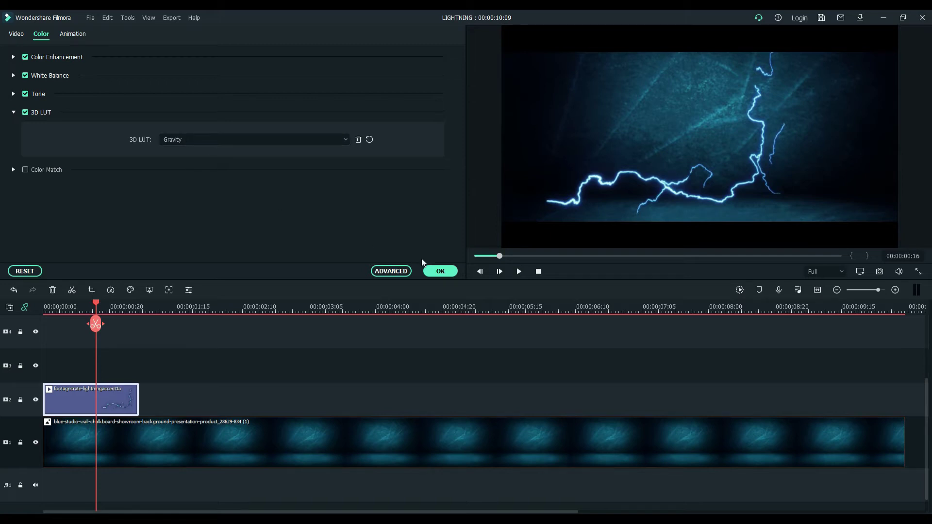
click(439, 271)
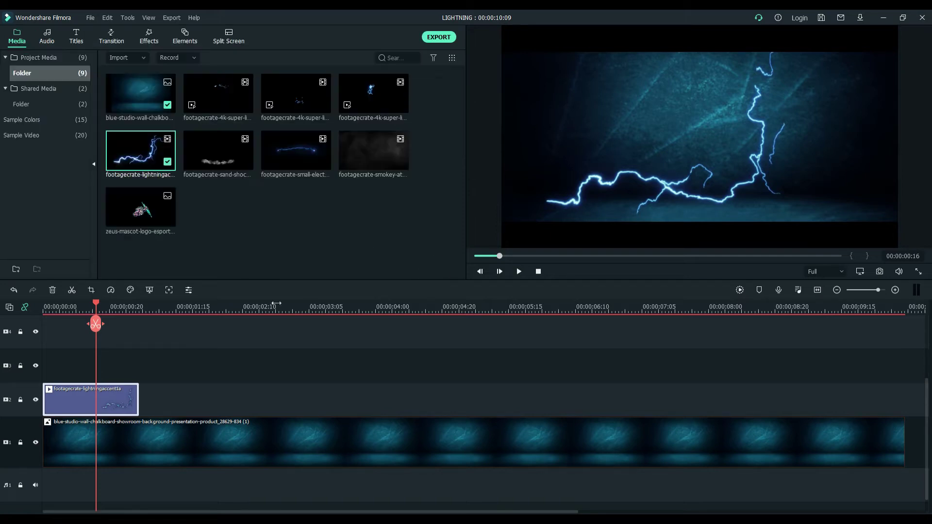
Step: Lock the background track and shift the lightning accent clip slightly right in the frame, viewed at frame 5
drag(95, 306, 71, 342)
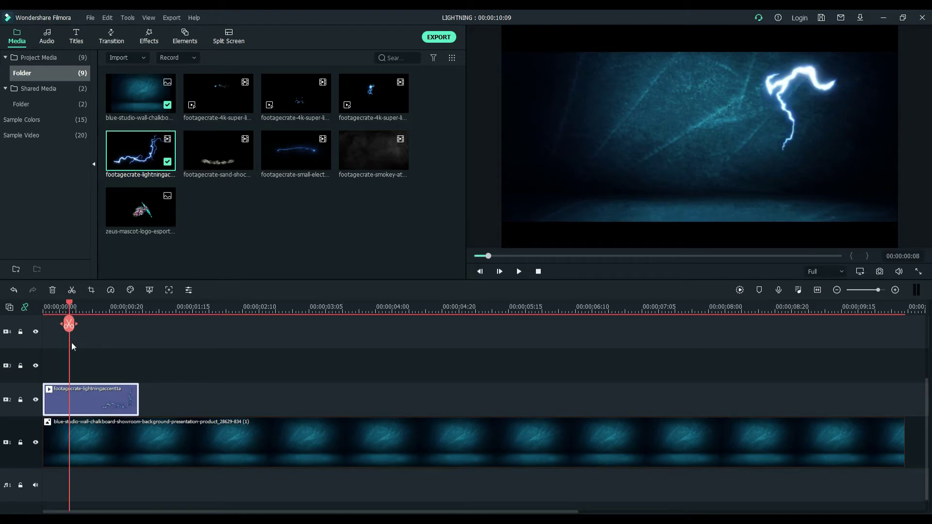
double_click(121, 399)
mouse_move(70, 308)
mouse_down()
mouse_move(54, 312)
mouse_move(62, 314)
mouse_up()
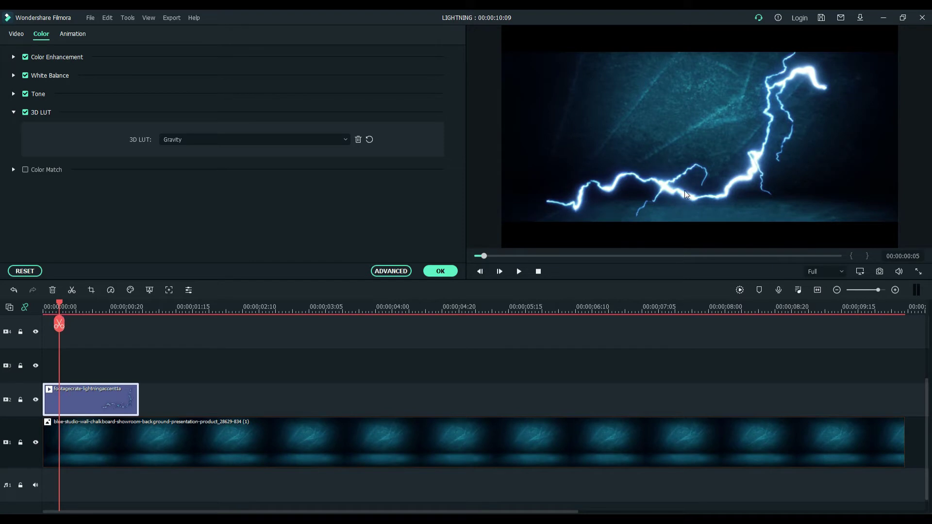
click(21, 442)
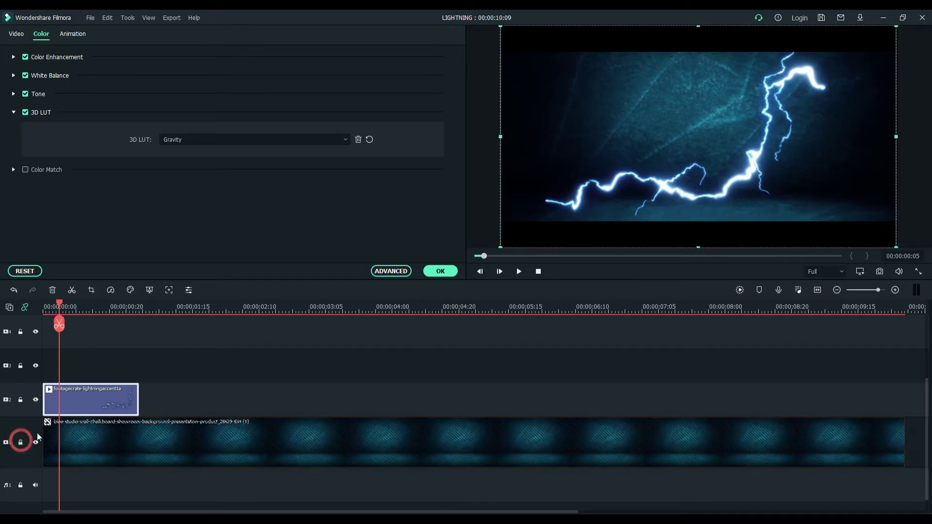
click(94, 398)
mouse_move(898, 147)
mouse_down()
mouse_move(925, 125)
mouse_move(896, 131)
mouse_move(907, 144)
mouse_up()
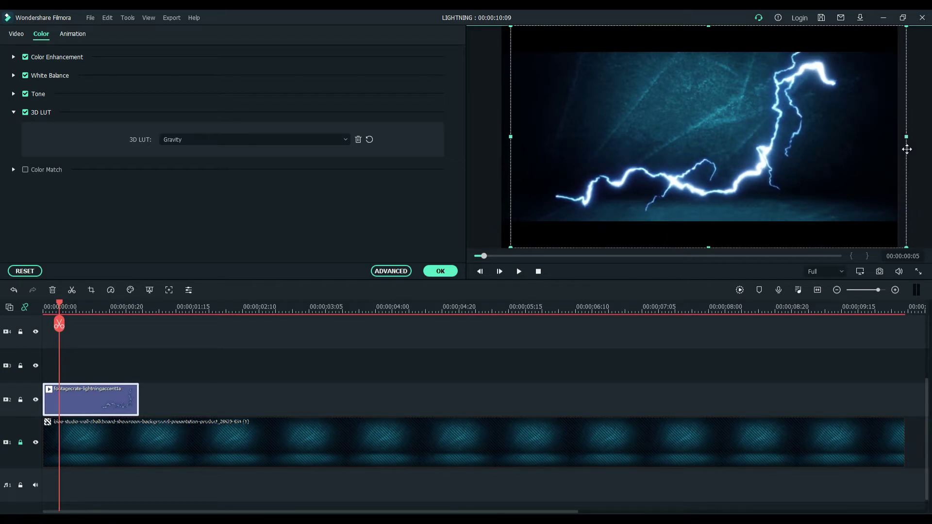
Step: Accept the lightning accent clip's settings, render the timeline preview and play it from the start
click(436, 271)
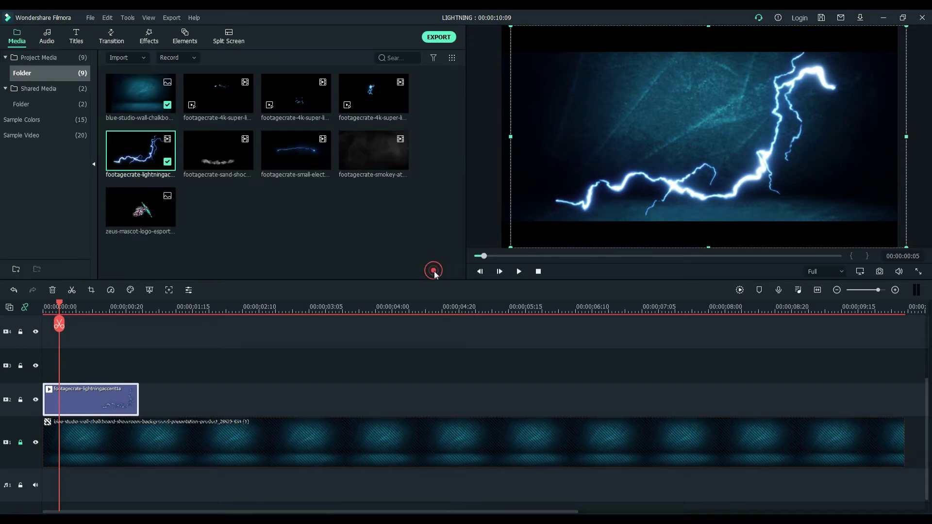
drag(57, 310, 31, 324)
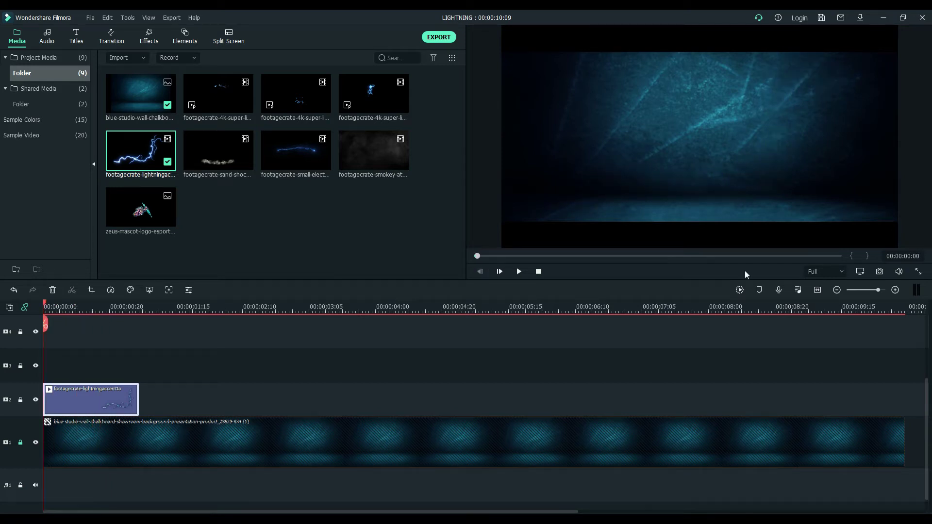
click(738, 289)
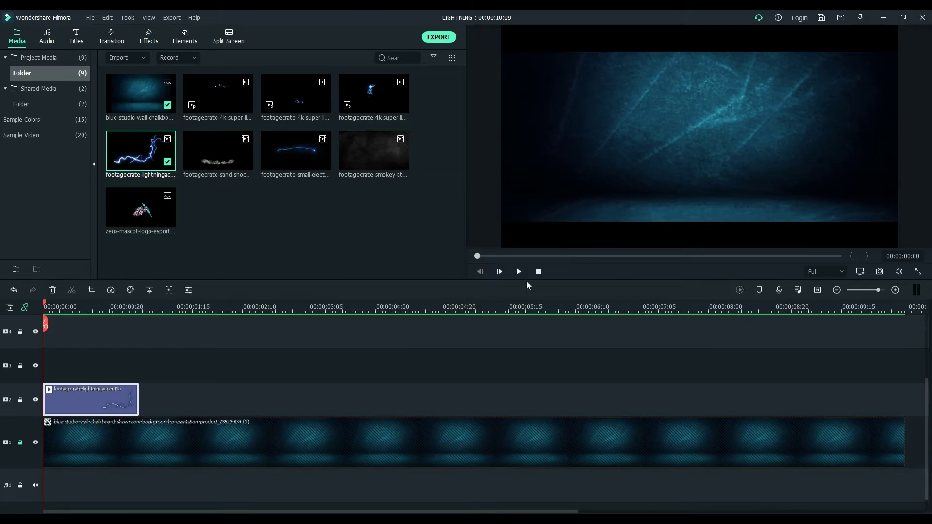
click(518, 274)
click(519, 272)
Step: Place the zeus-mascot-logo image at the start of video track 3, above the lightning accent clip
key(Home)
double_click(130, 214)
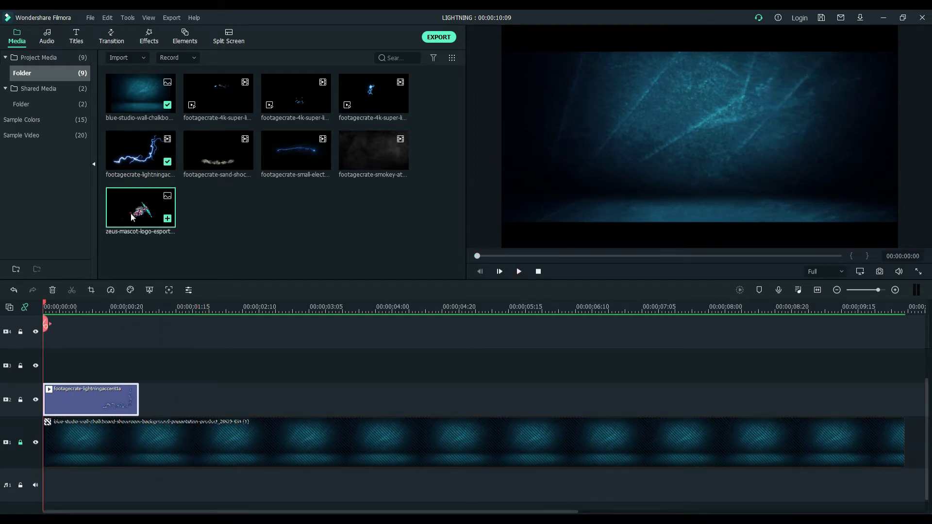
drag(130, 217, 55, 376)
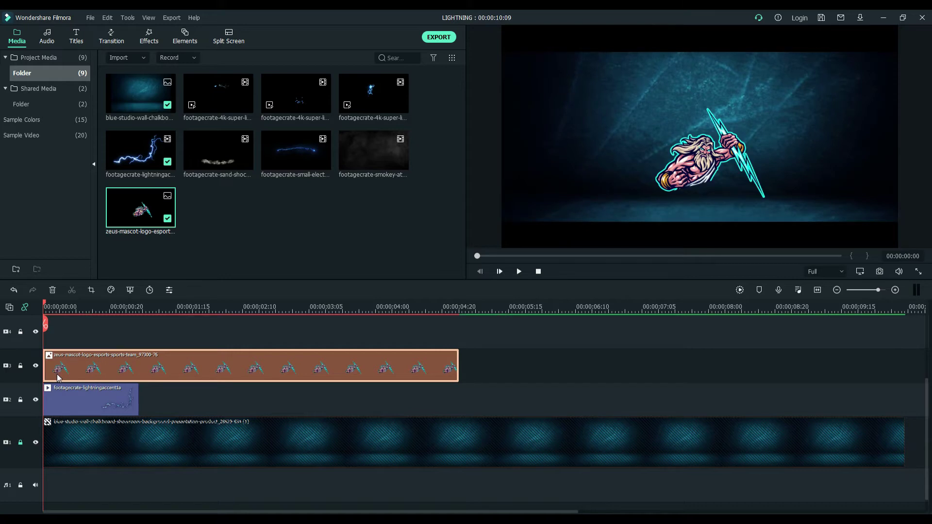
Step: Crop the Zeus logo image closely around the figure using a Custom ratio, to about 350 x 295
double_click(111, 374)
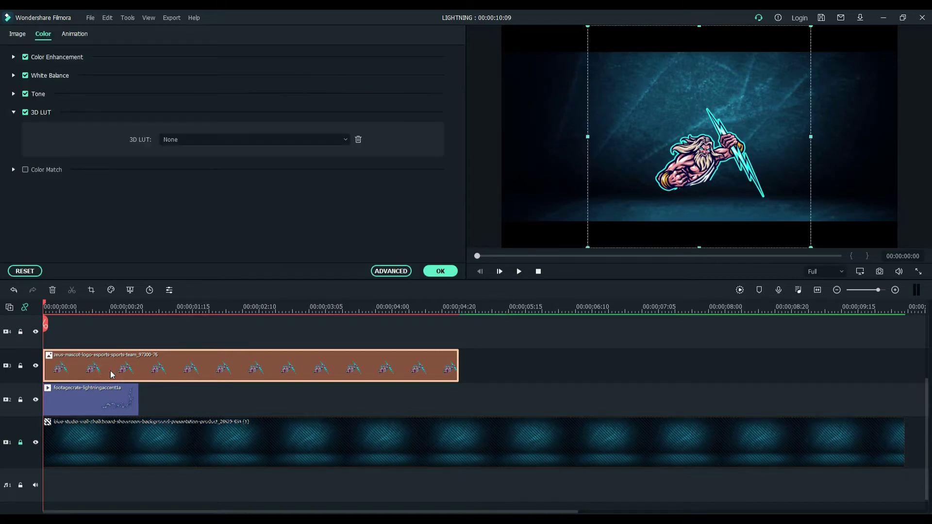
click(92, 291)
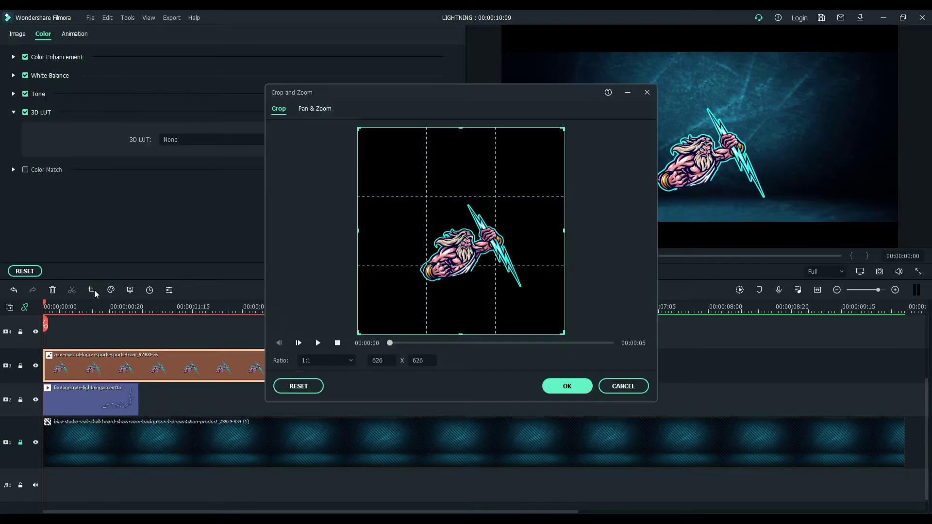
click(341, 363)
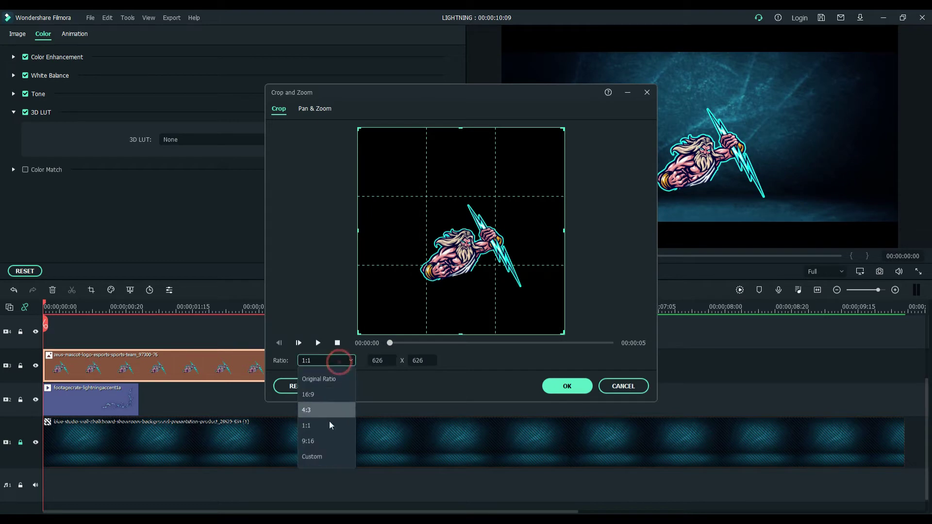
click(323, 456)
drag(357, 128, 423, 199)
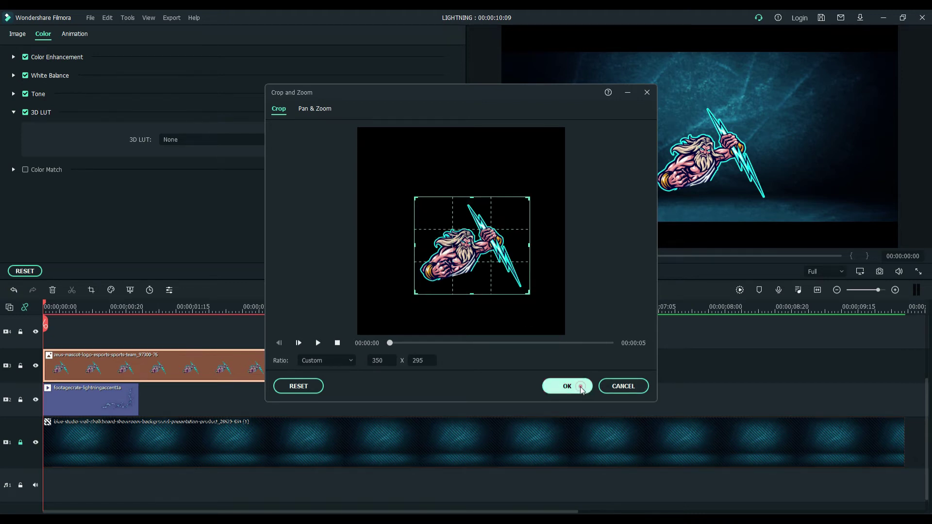
click(564, 384)
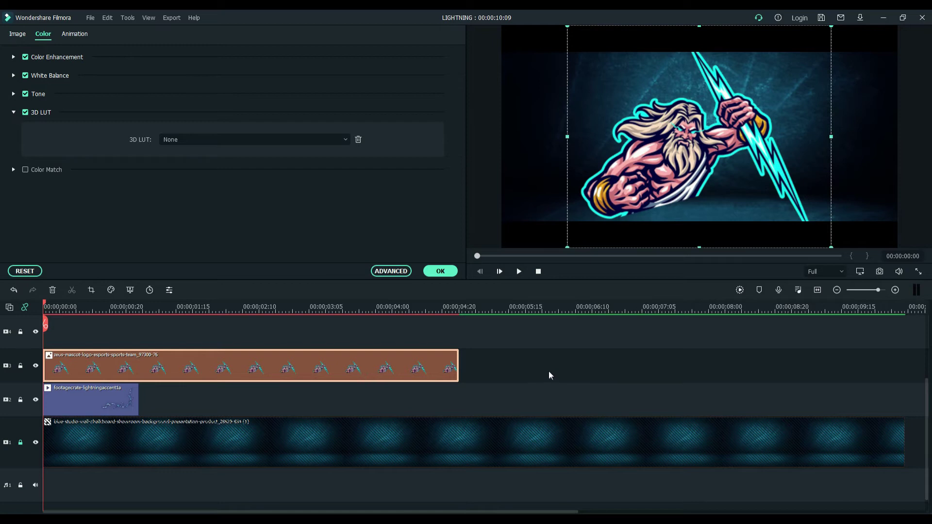
Step: Scale the Zeus logo to about 49.68% and move it to about X 46.0, Y -34.1 in the frame
click(17, 35)
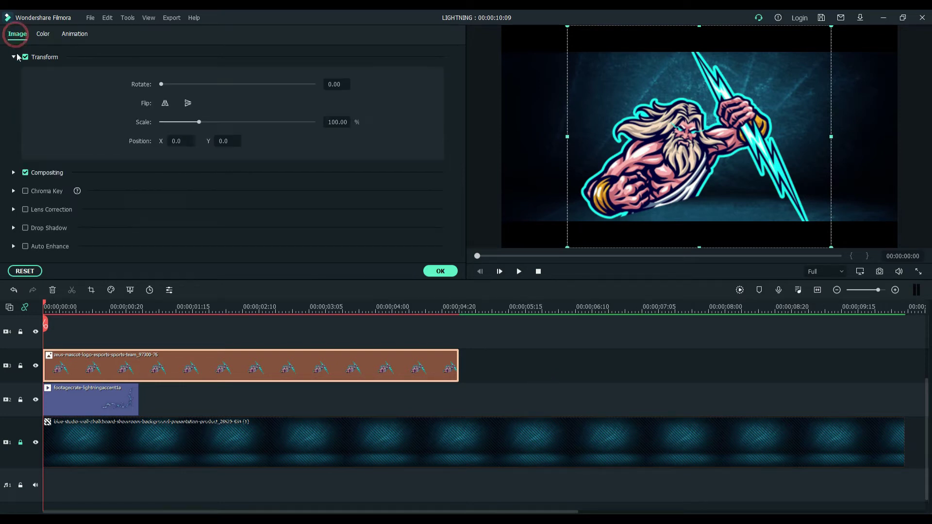
drag(199, 123, 180, 122)
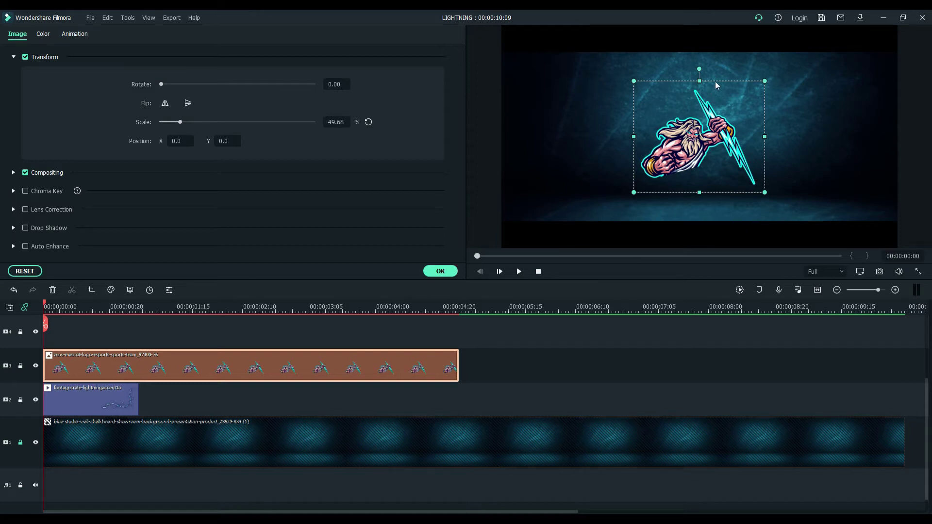
drag(715, 82, 737, 97)
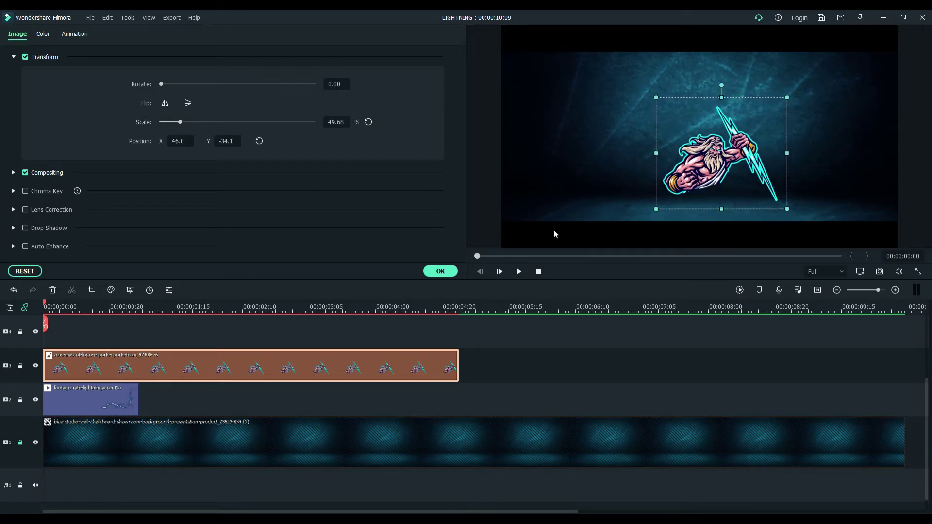
click(440, 272)
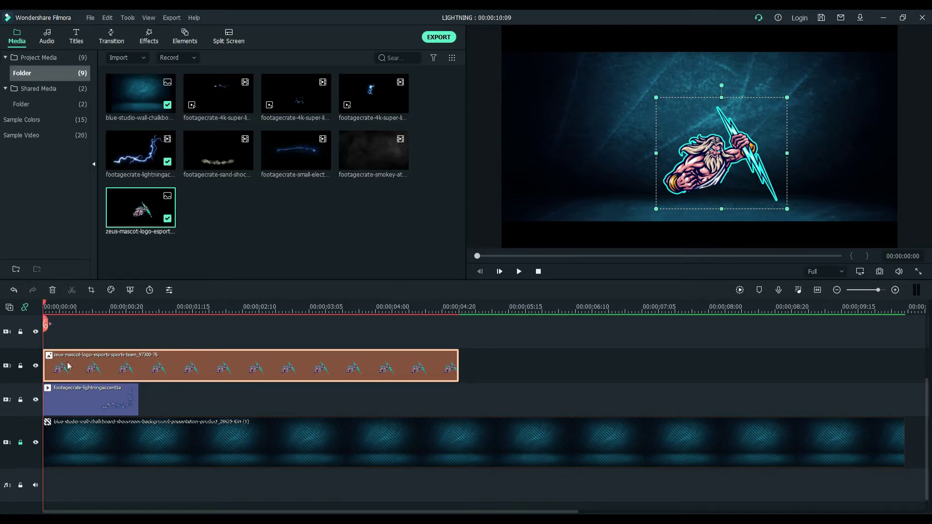
Step: Check the logo against the lightning at frame 6, and extend the logo clip to the end of the background
drag(116, 364, 91, 363)
click(48, 307)
mouse_move(67, 315)
mouse_down()
mouse_move(48, 320)
mouse_move(65, 325)
mouse_up()
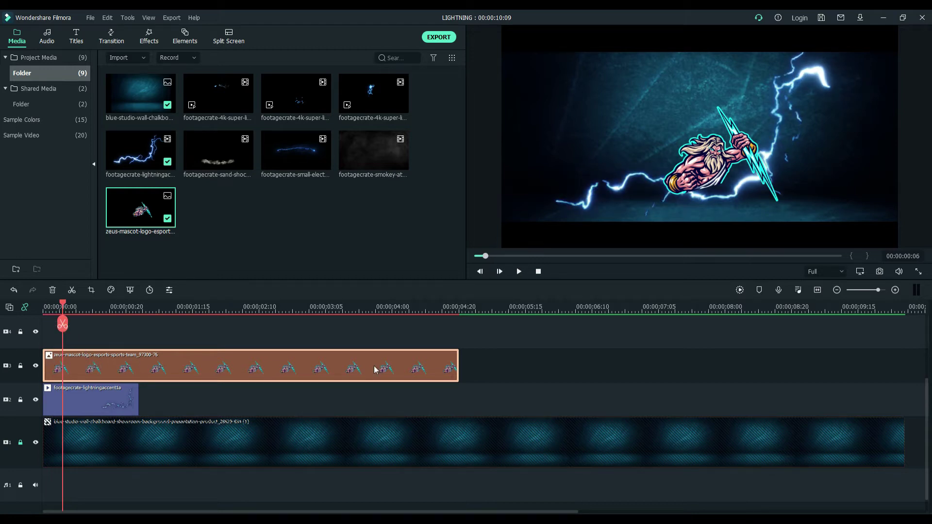
drag(458, 361, 904, 372)
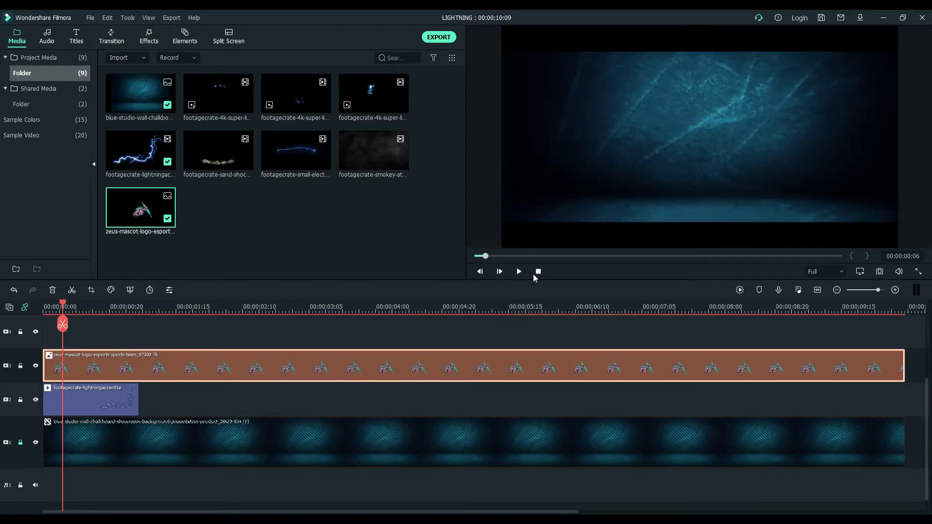
click(538, 272)
Step: Compare 3D LUT presets such as B&W Film, Dark Film and Gravity on the Zeus logo, and apply Cool Film
double_click(149, 359)
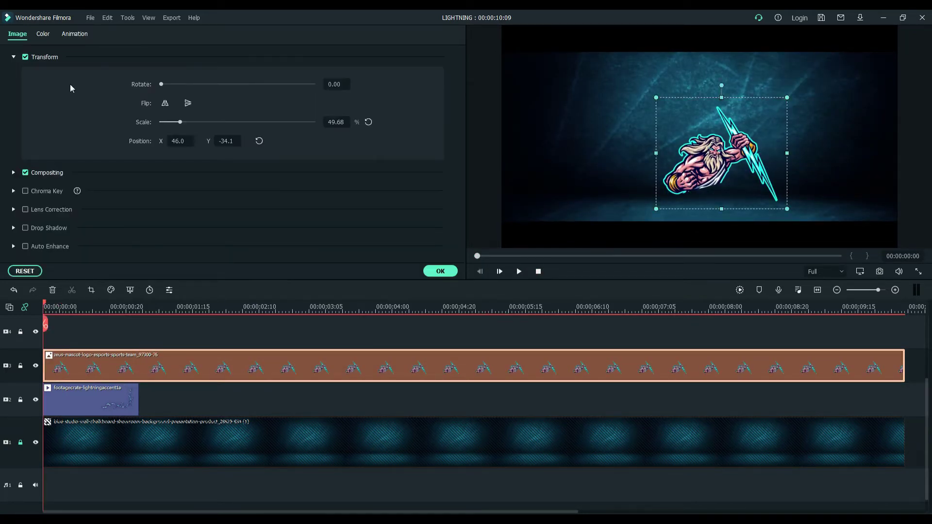
click(45, 35)
click(170, 138)
click(174, 166)
scroll(173, 138, down, 1)
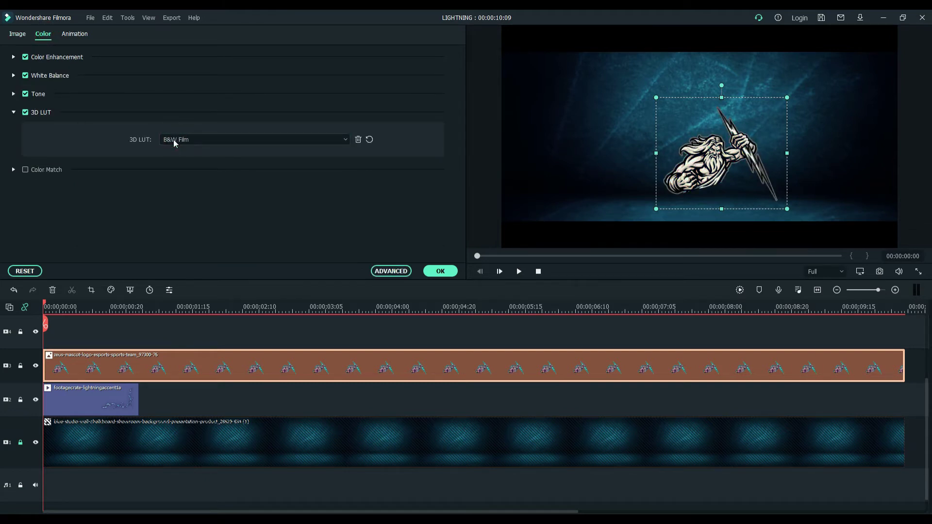
scroll(173, 140, down, 2)
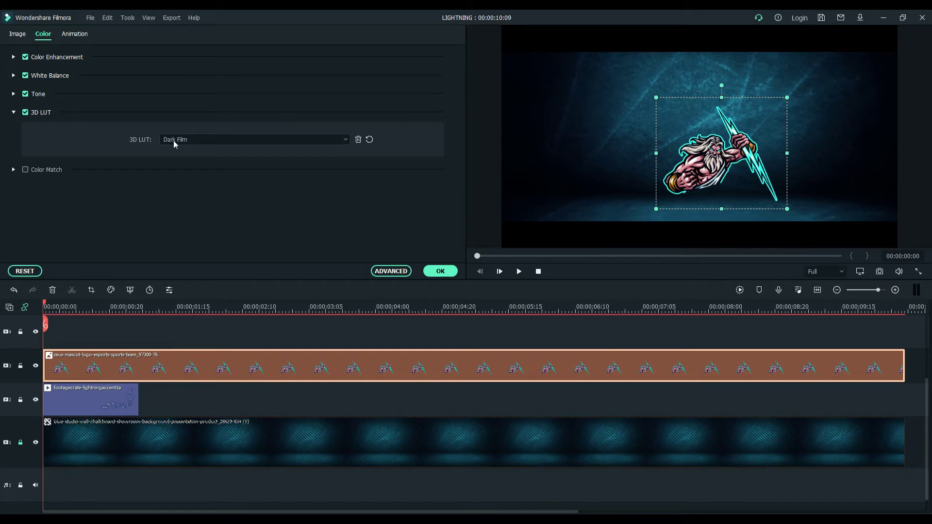
scroll(174, 140, down, 1)
scroll(173, 141, down, 1)
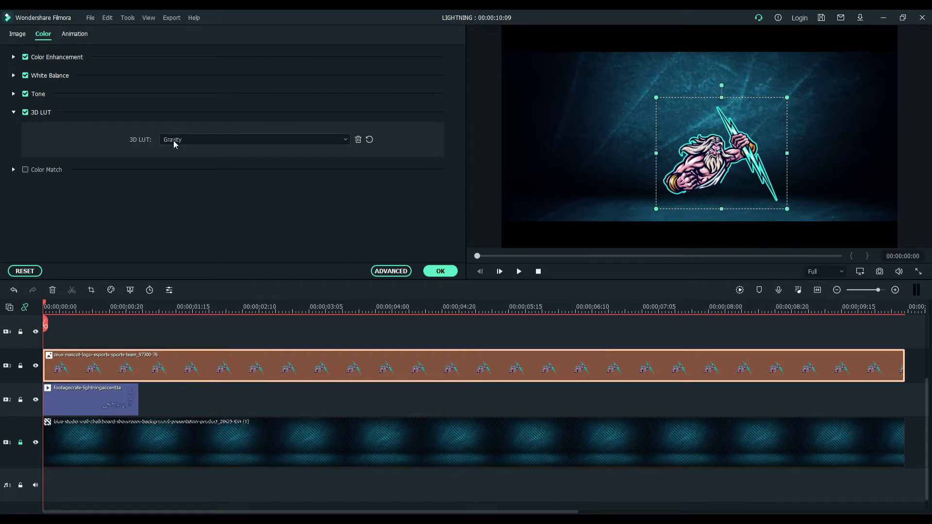
scroll(173, 141, up, 2)
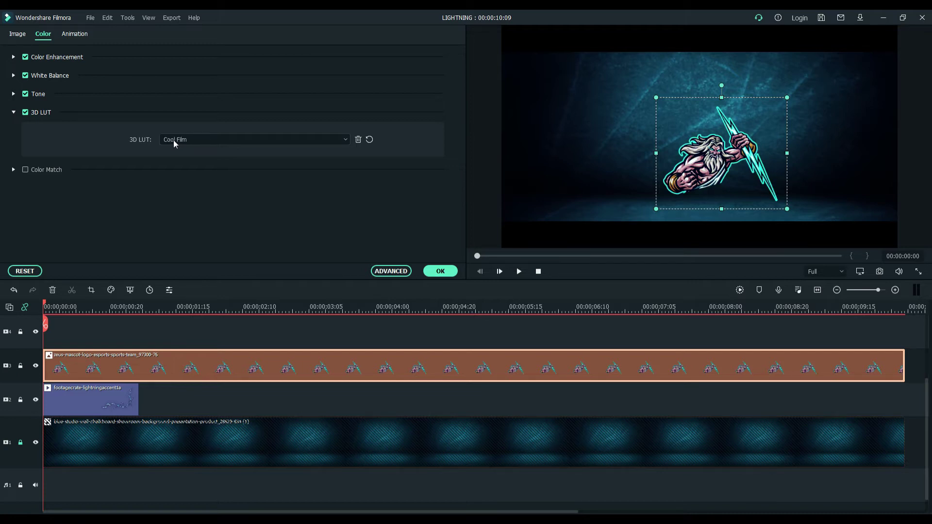
click(439, 272)
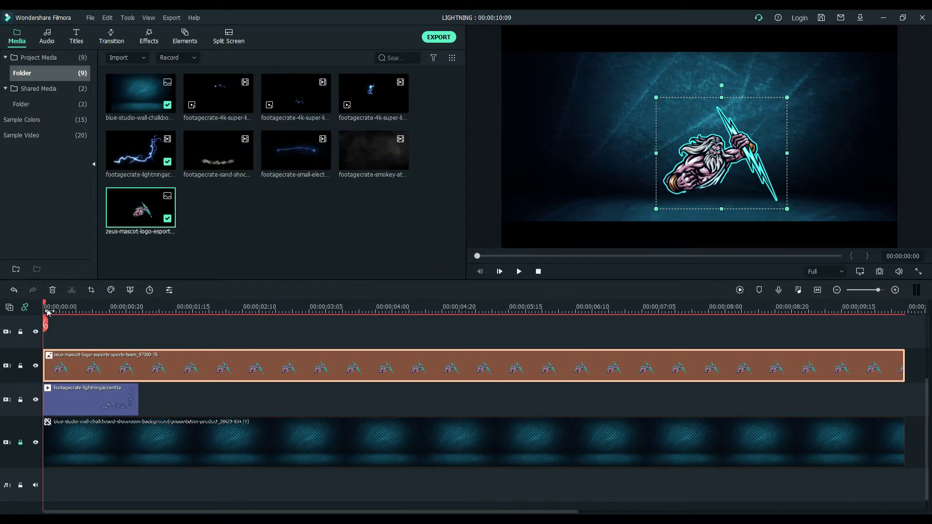
Step: Try the Fade In preset animation on the Zeus logo clip
double_click(103, 368)
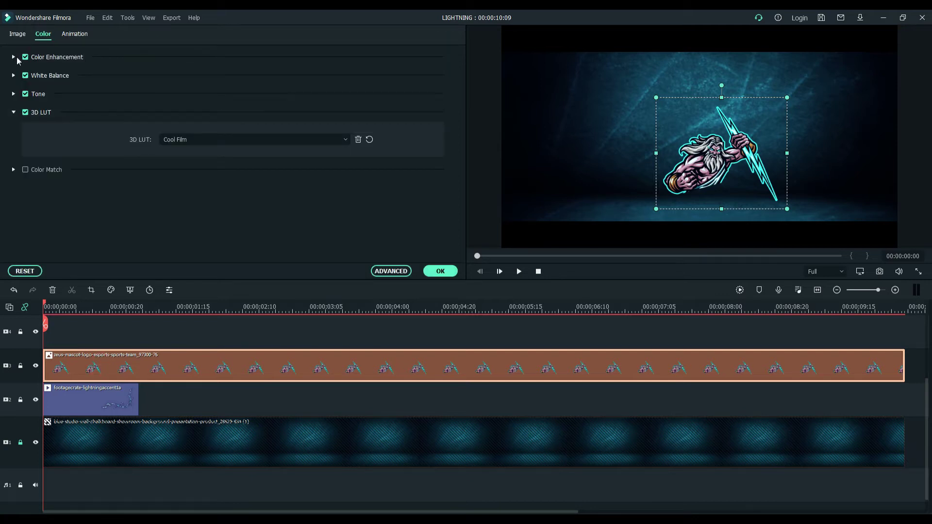
click(14, 112)
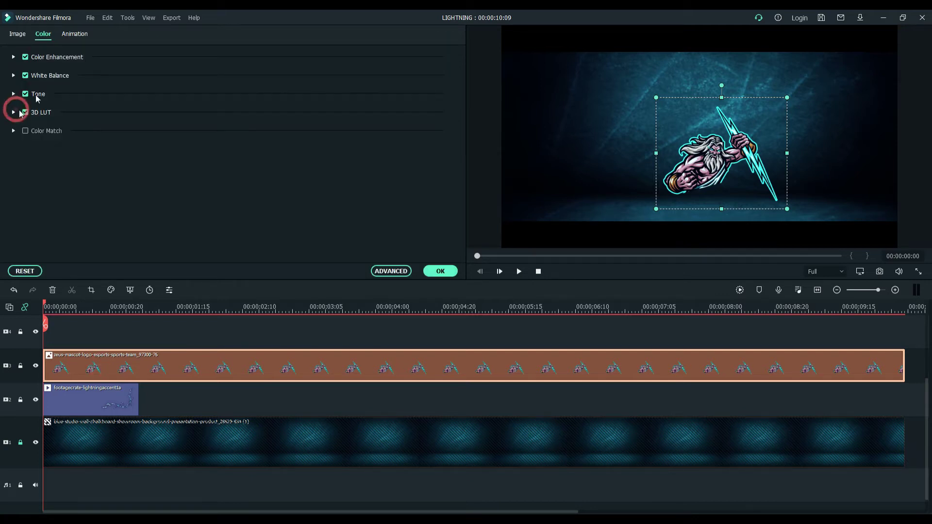
click(74, 34)
double_click(105, 121)
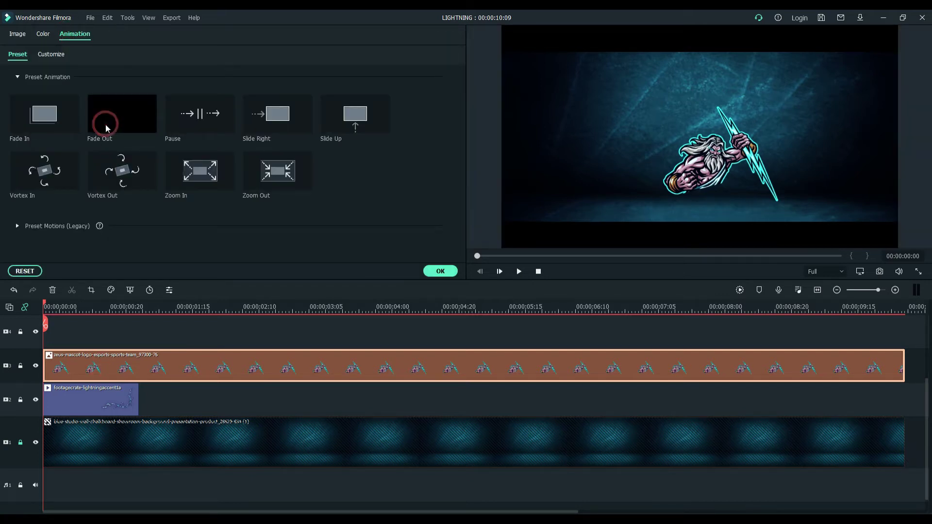
double_click(46, 125)
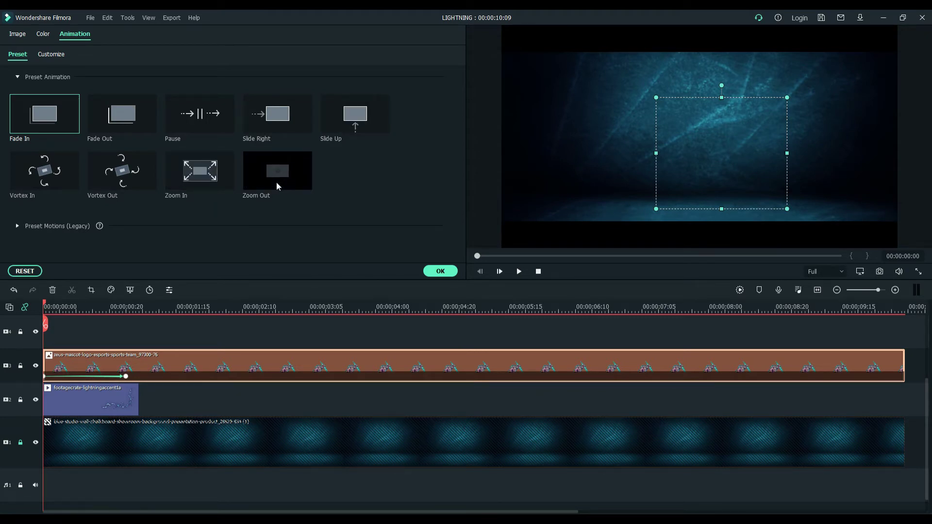
Step: Apply the legacy preset motion Boom! to the Zeus logo clip and play the result from the start
click(18, 76)
click(17, 94)
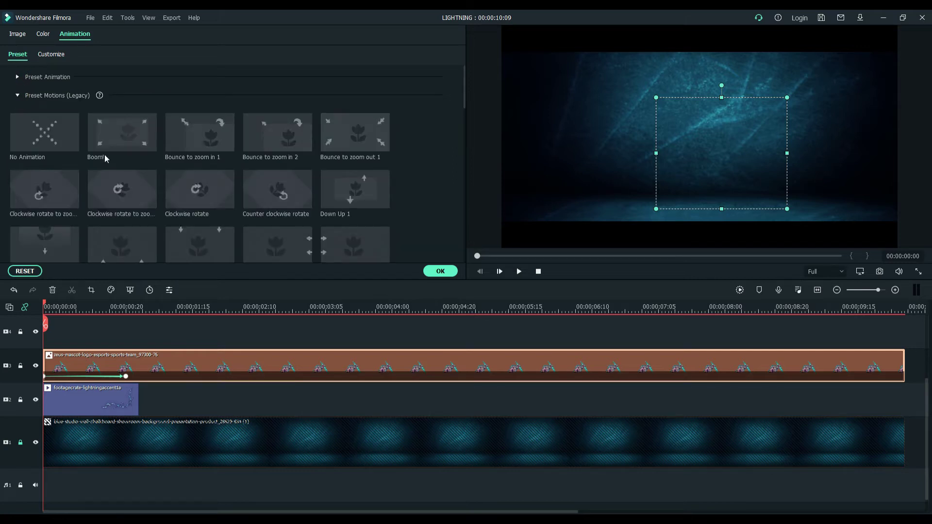
click(102, 146)
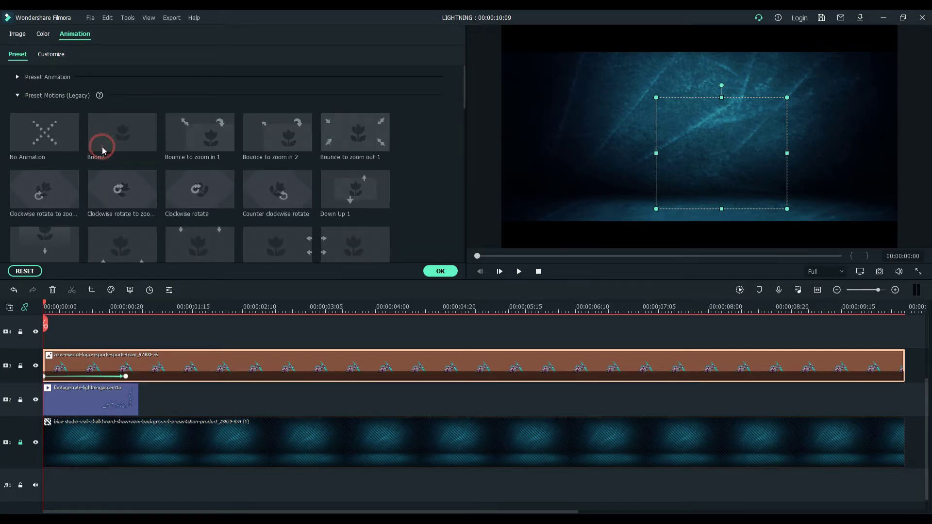
click(490, 276)
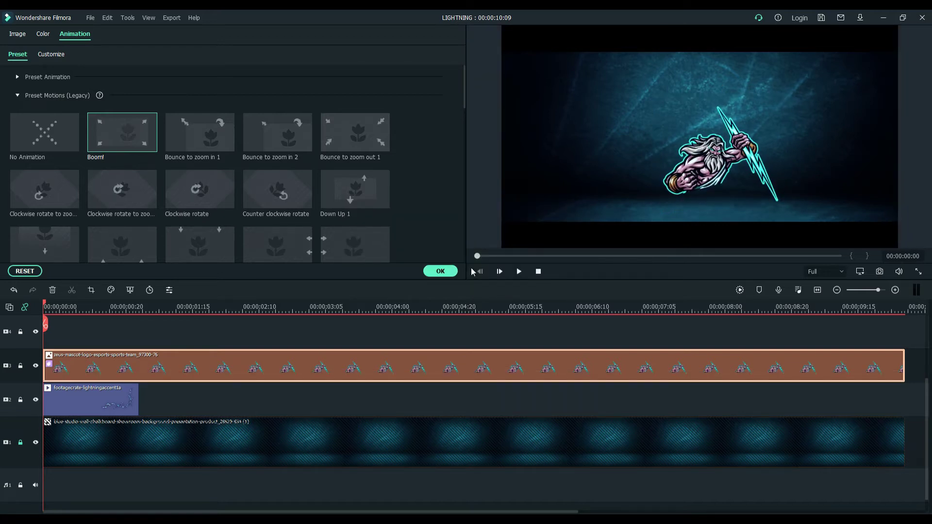
click(440, 271)
click(519, 272)
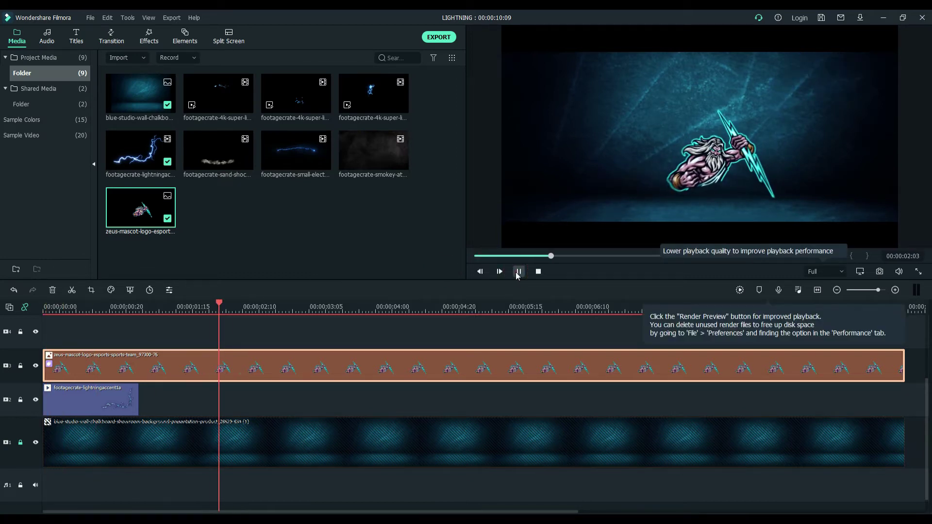
click(537, 271)
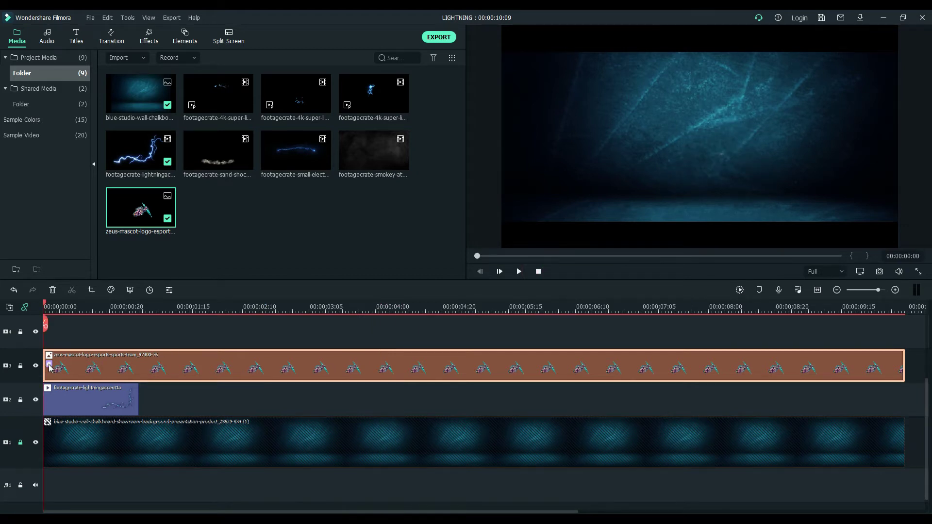
Step: Review the animation and image settings of the Zeus logo clip and close them without changing anything
double_click(97, 365)
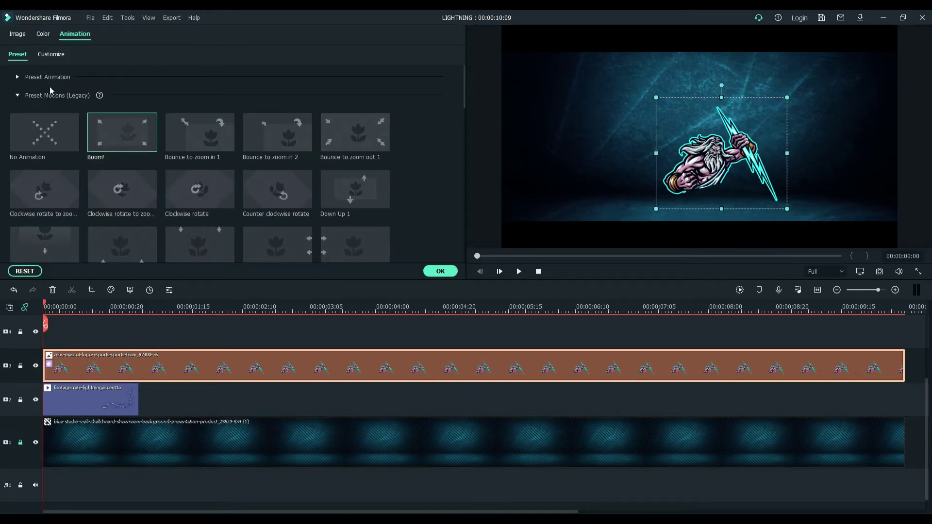
click(18, 96)
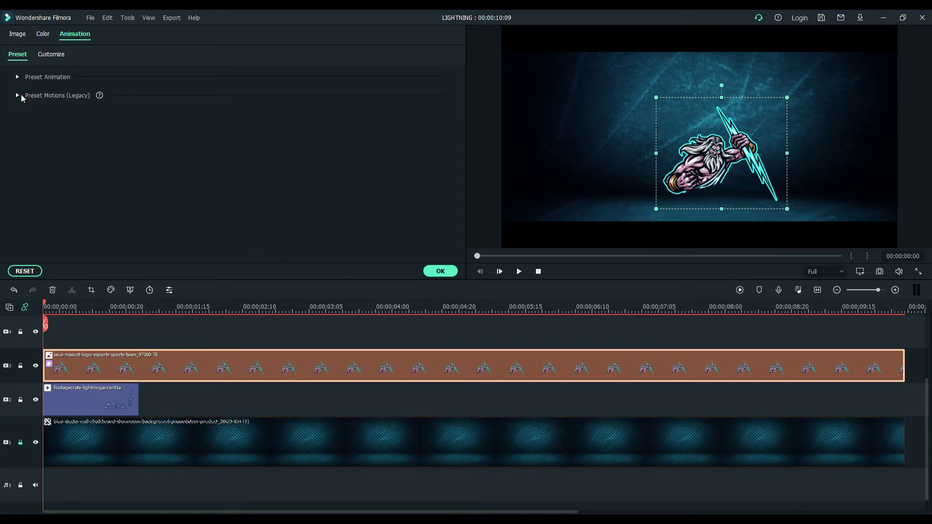
click(21, 35)
click(13, 57)
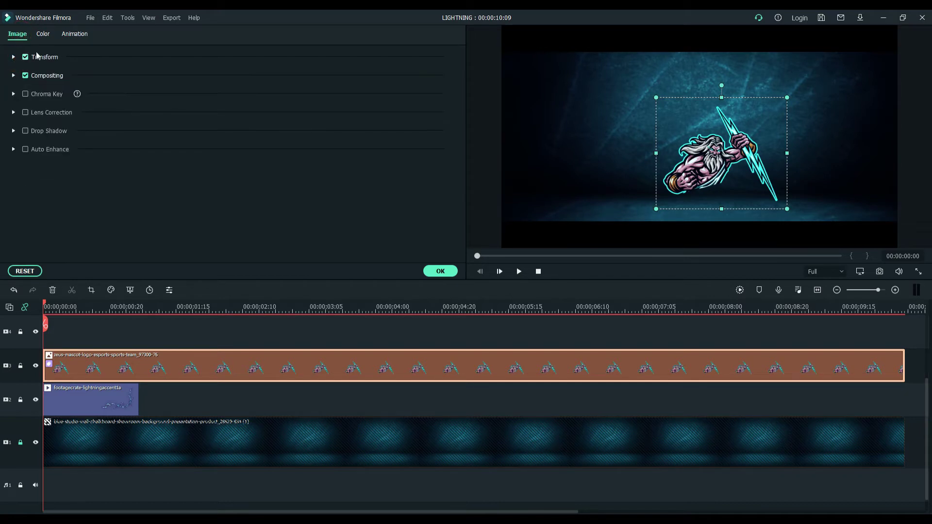
click(68, 36)
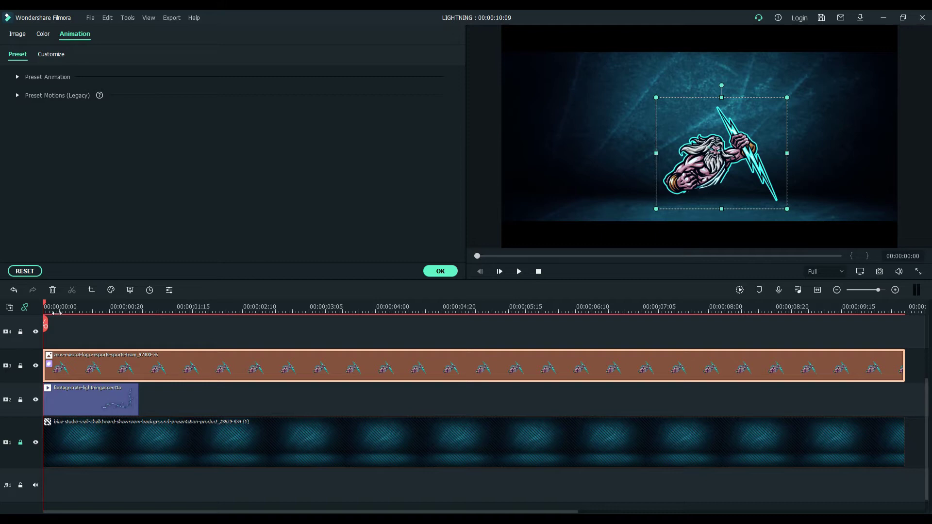
click(440, 271)
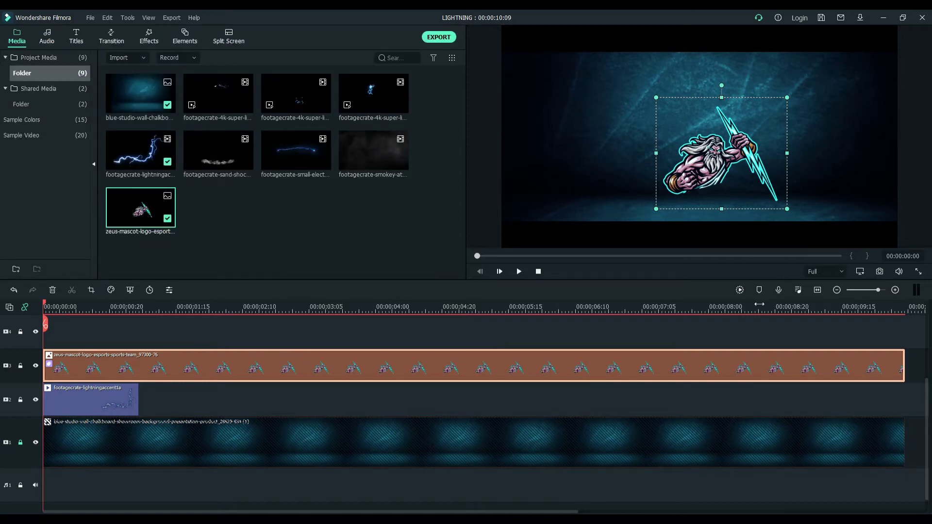
Step: Render the timeline preview, play the logo animation, and scrub on to 00:00:05:08
click(740, 289)
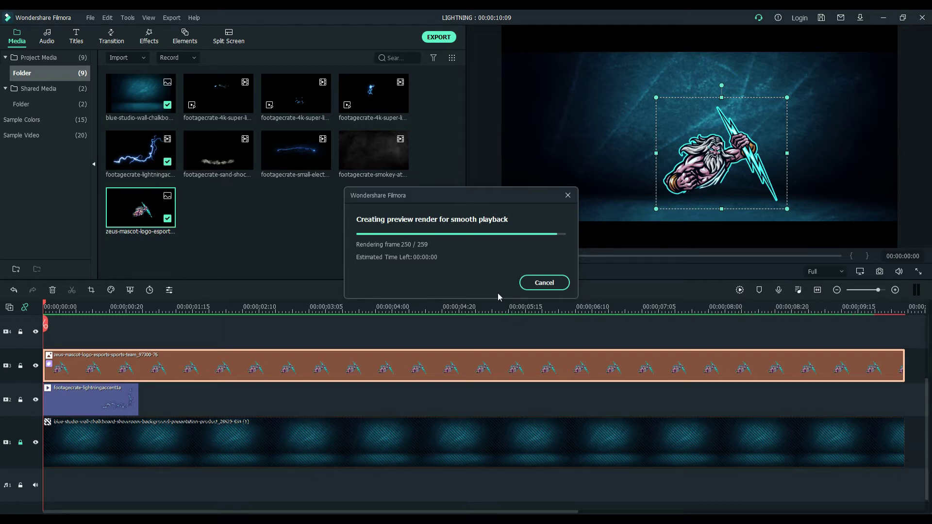
click(518, 272)
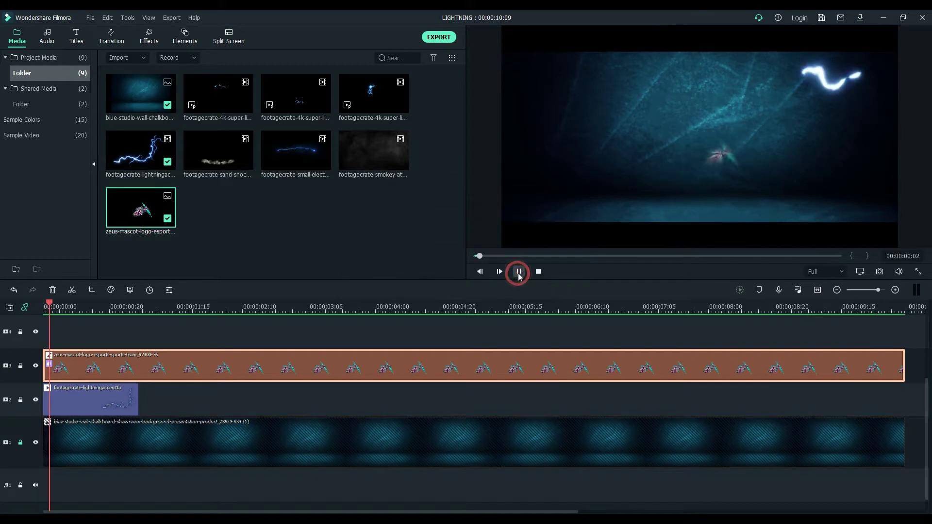
click(519, 272)
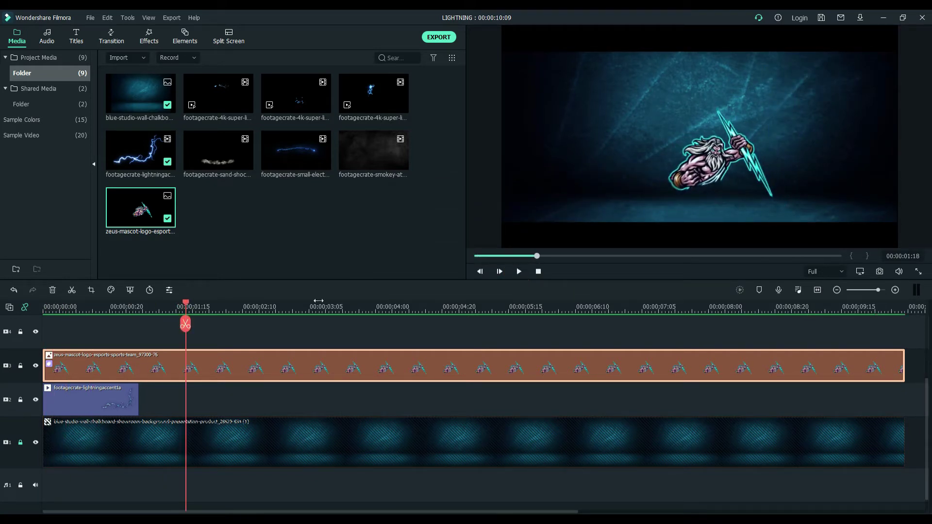
drag(186, 309, 487, 364)
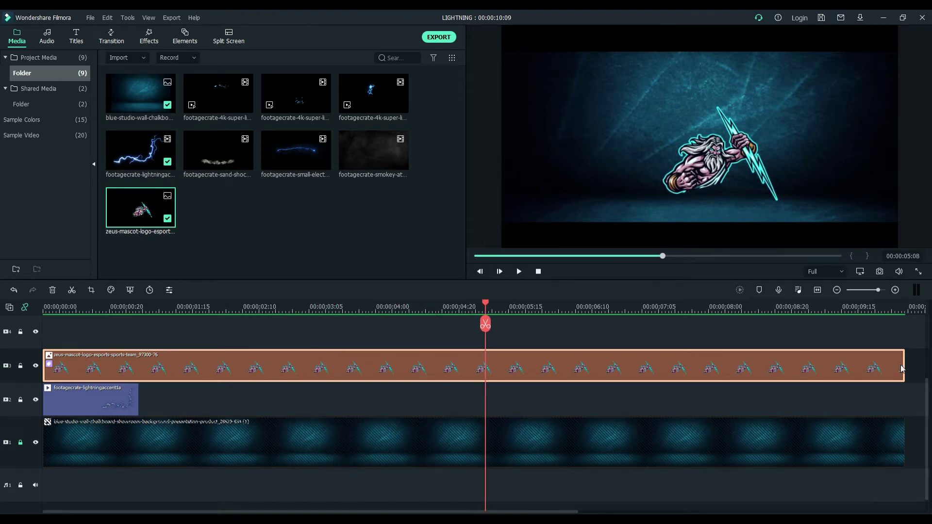
Step: Trim the Zeus logo clip to the length of the lightning clip and play the intro from the start
drag(44, 365, 140, 412)
click(539, 272)
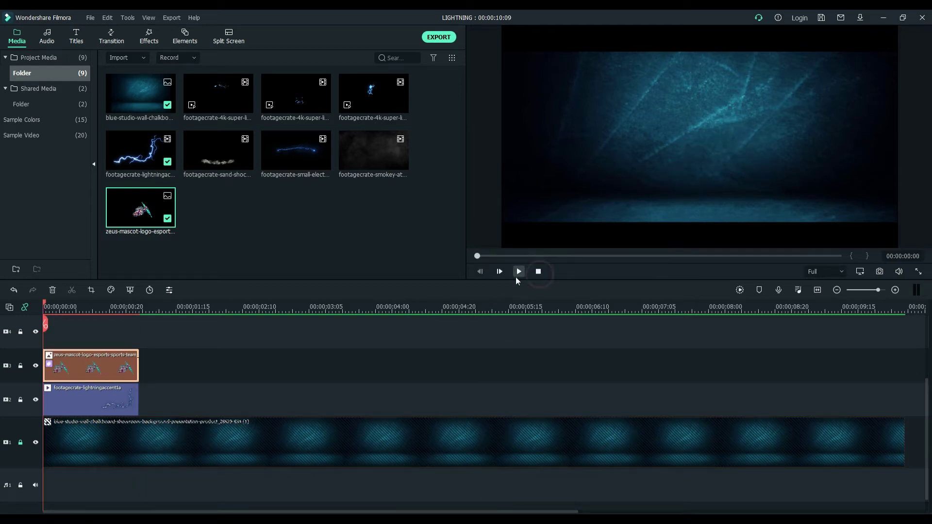
click(519, 273)
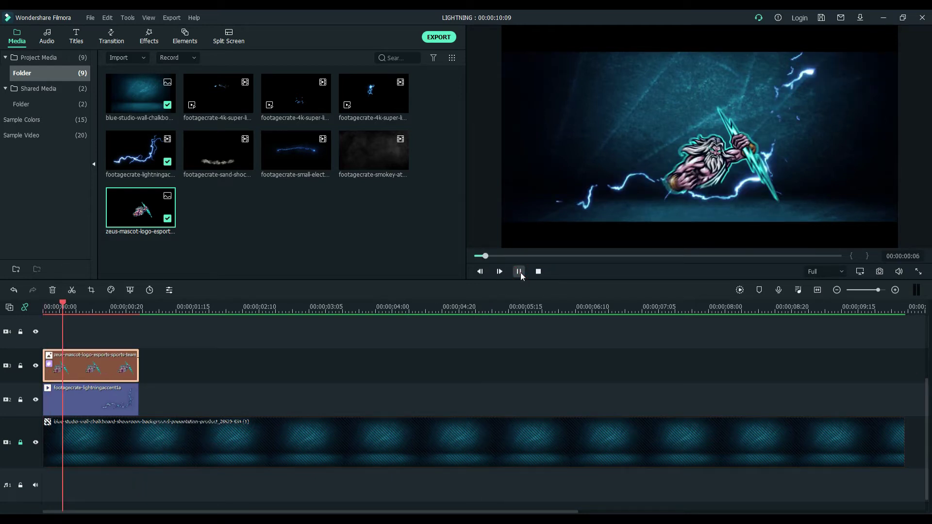
click(519, 272)
Step: Scrub through the first lightning frames and move the Zeus logo clip so it starts at frame 5
drag(140, 309, 59, 328)
drag(87, 365, 101, 364)
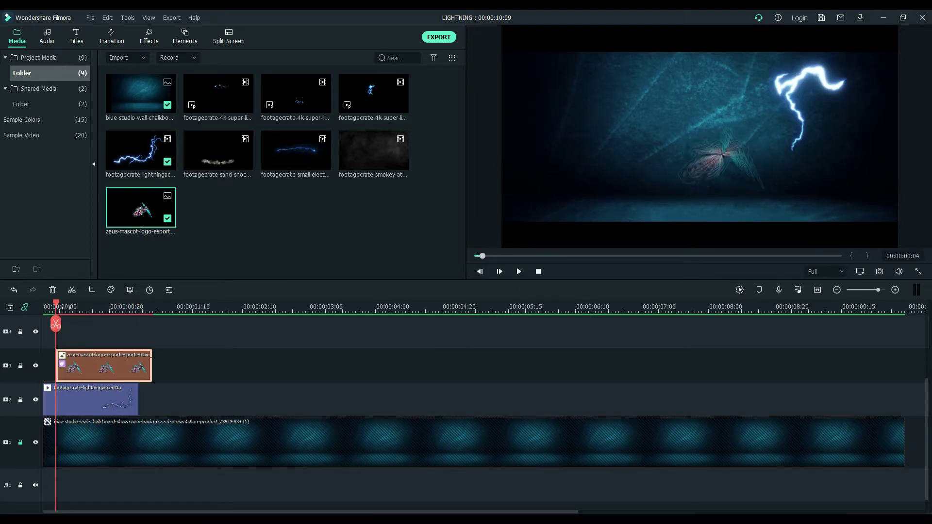
mouse_move(56, 311)
mouse_down()
mouse_move(46, 321)
mouse_move(63, 323)
mouse_move(38, 320)
mouse_move(76, 332)
mouse_move(43, 338)
mouse_move(87, 356)
mouse_move(42, 318)
mouse_move(62, 326)
mouse_up()
drag(92, 355, 78, 367)
drag(62, 308, 39, 325)
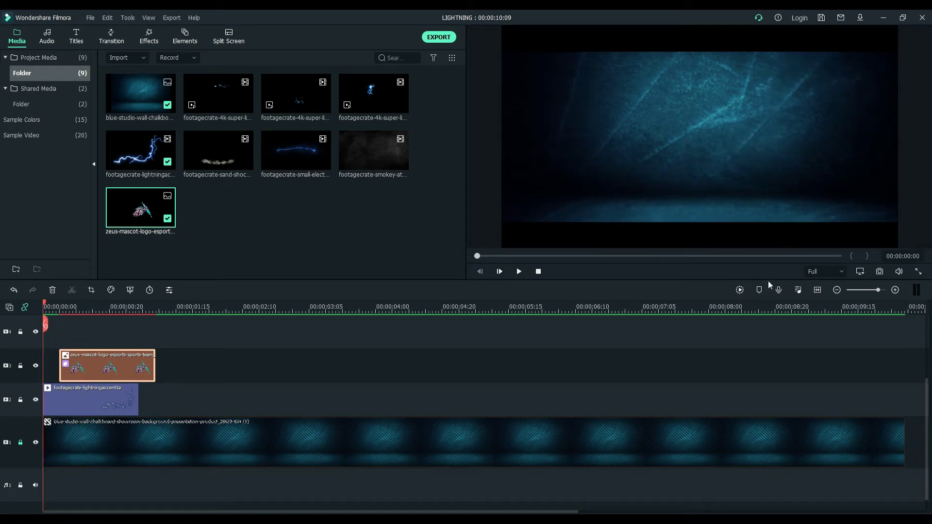
Step: Render the preview and play the intro twice to check the delayed logo entrance
click(740, 291)
click(519, 271)
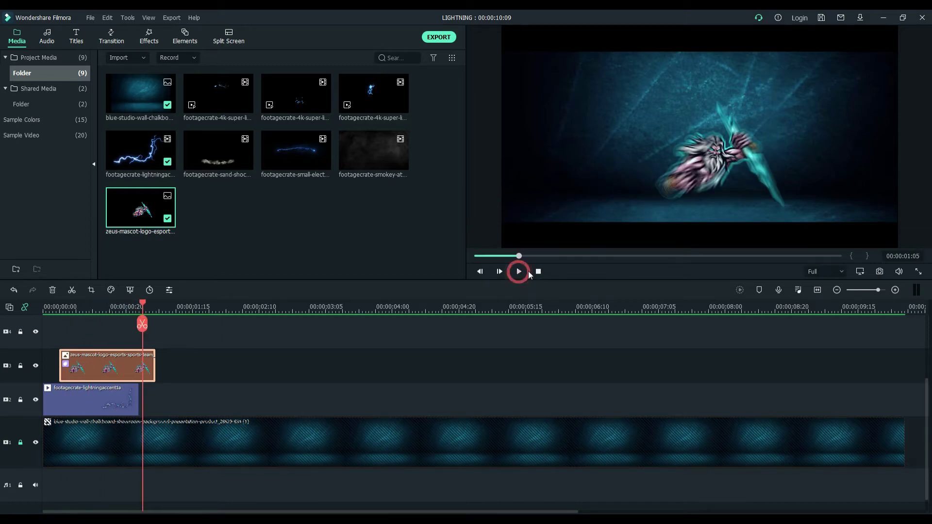
click(537, 272)
click(518, 271)
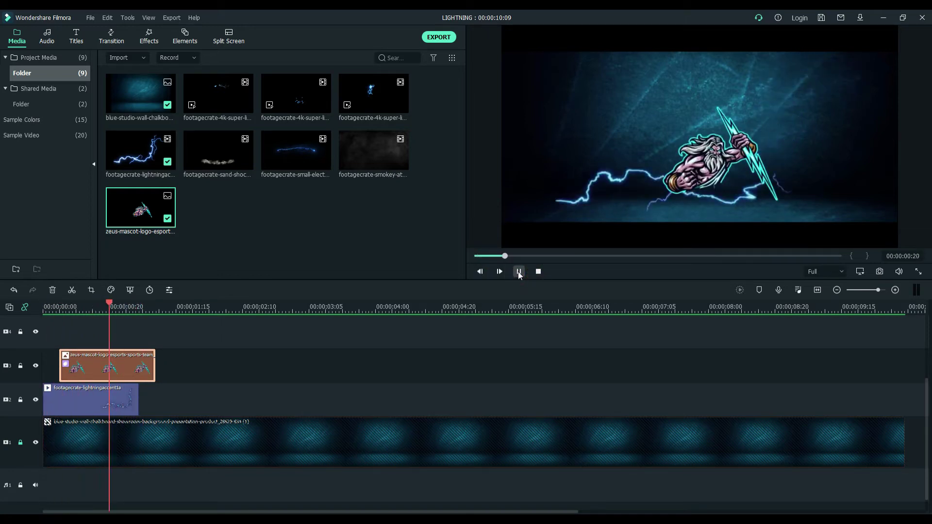
key(space)
Step: Extend the Zeus logo clip to the end of the background clip and play the intro from the start
drag(155, 360, 904, 360)
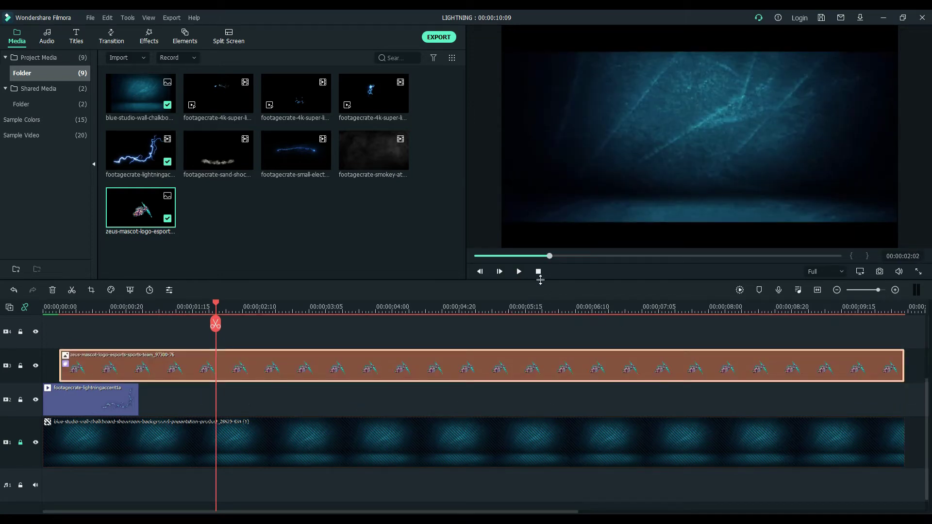
click(538, 271)
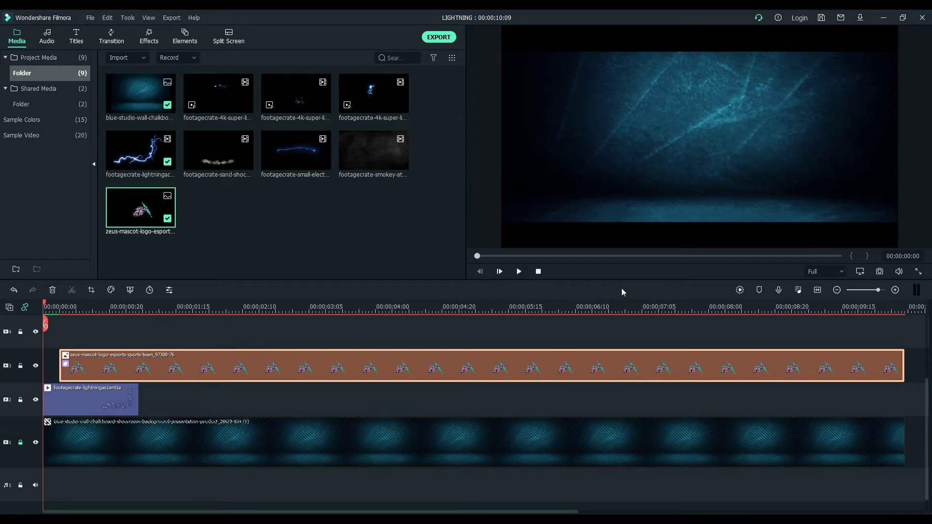
click(518, 272)
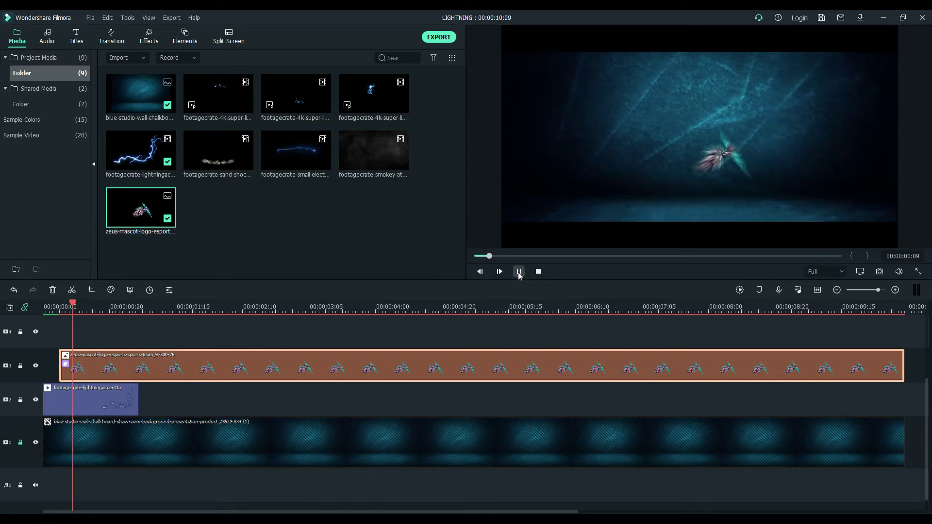
click(519, 271)
click(538, 272)
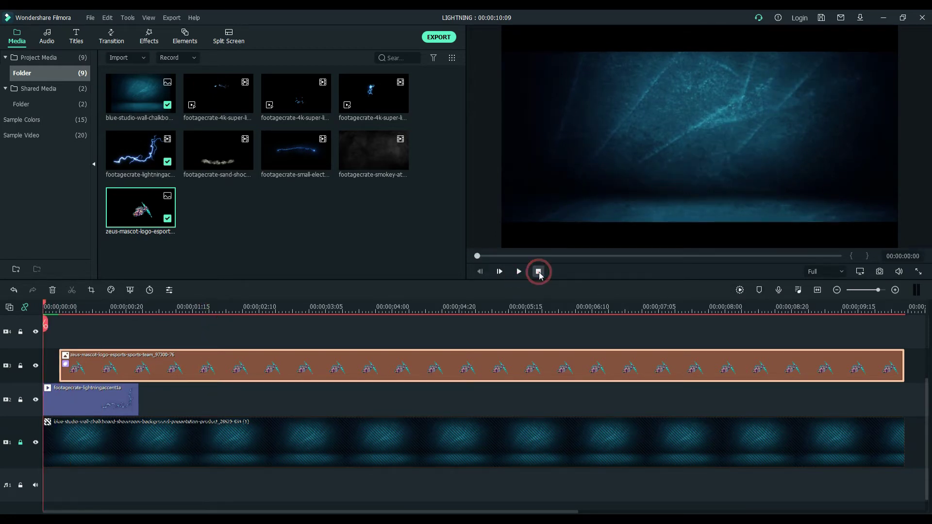
Step: Render the preview for the extended logo clip and replay the intro from the start
click(740, 290)
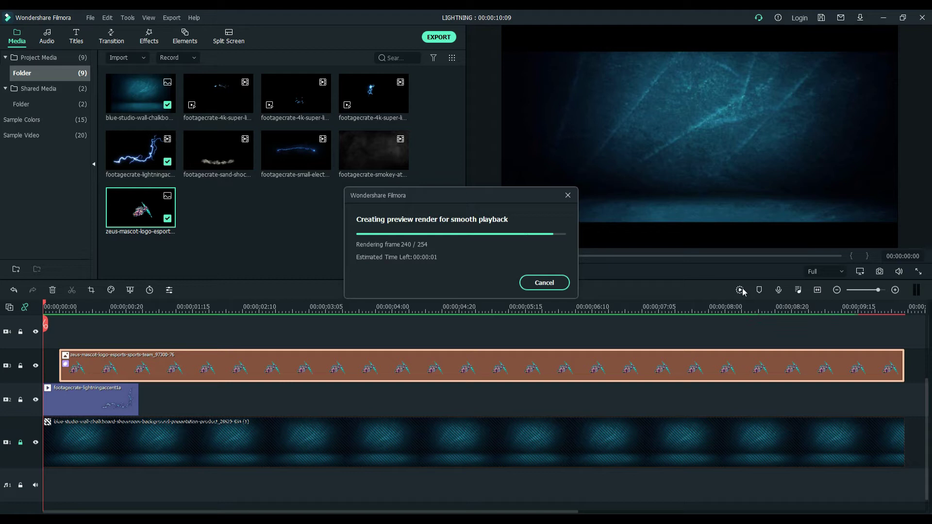
click(520, 272)
click(538, 271)
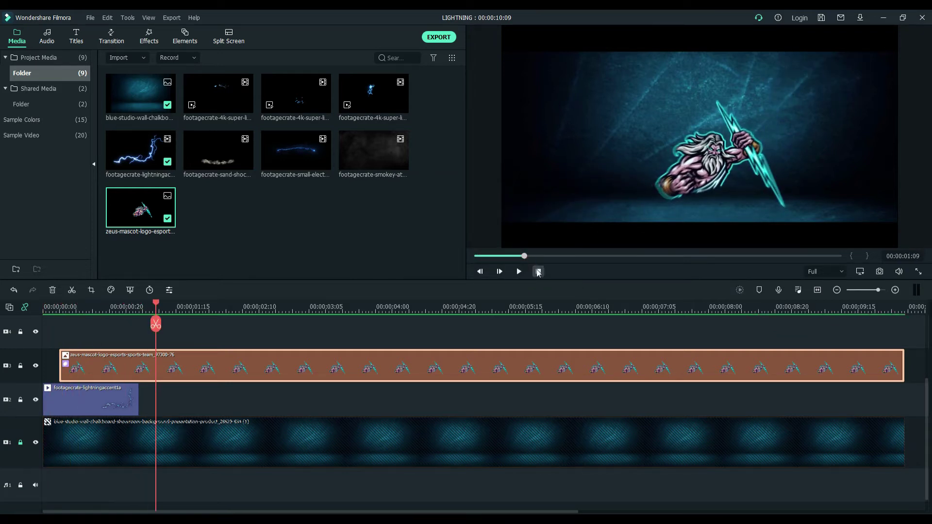
click(537, 272)
click(519, 271)
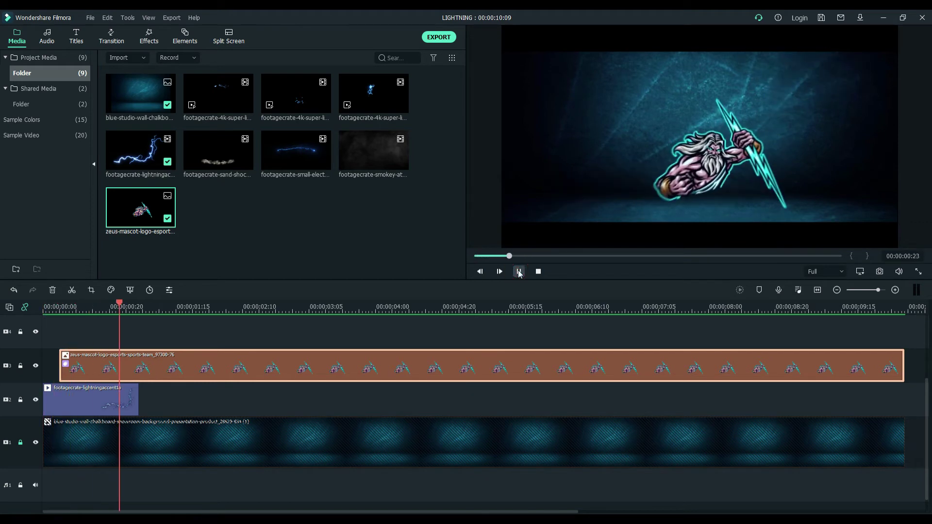
click(518, 272)
Step: Split the Zeus logo clip at 00:00:03:17 and reset the animation on its second part
drag(192, 307, 349, 352)
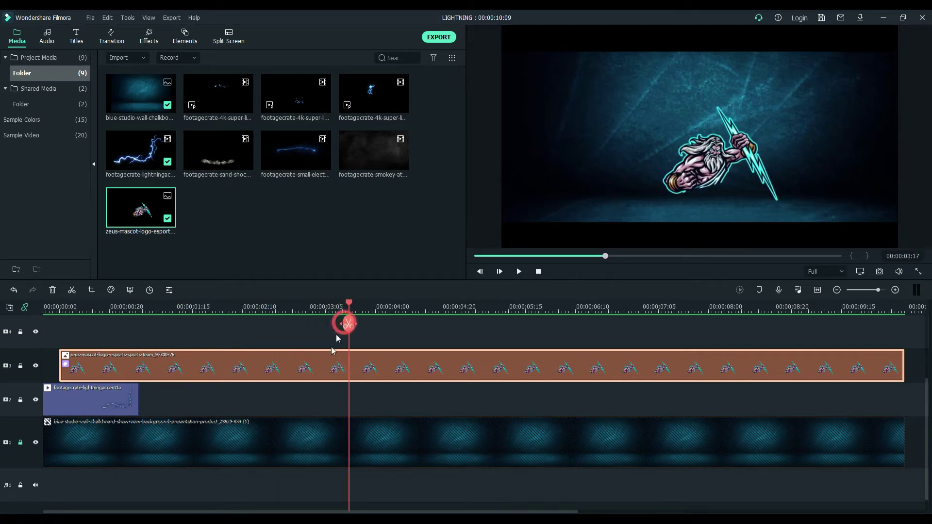
click(348, 323)
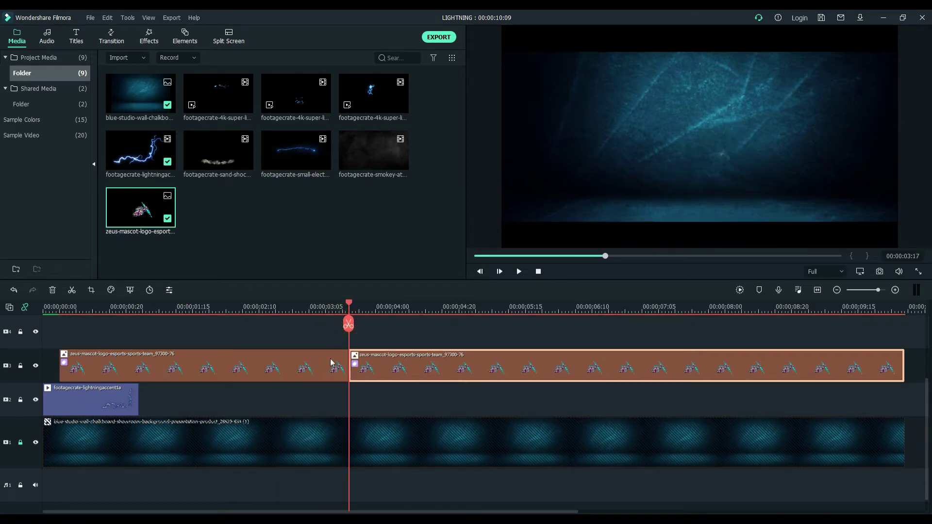
click(375, 364)
double_click(374, 364)
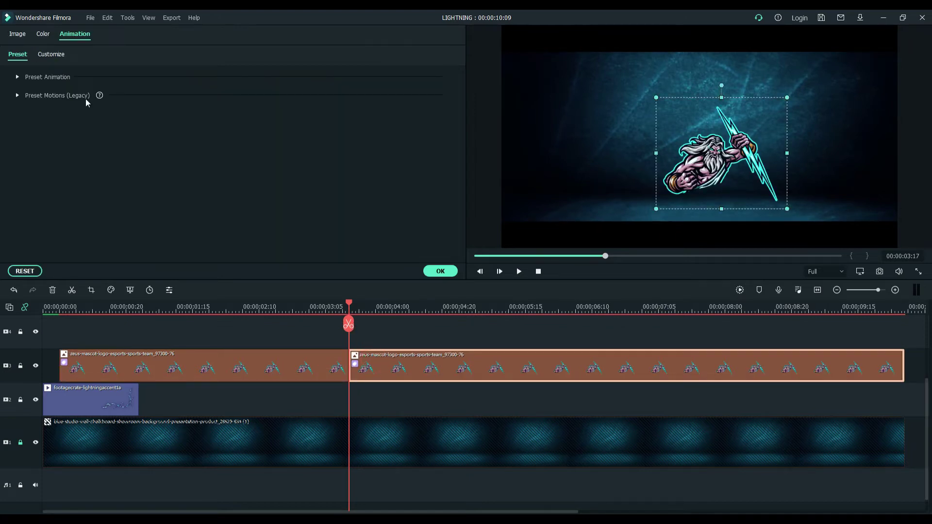
click(49, 55)
click(24, 272)
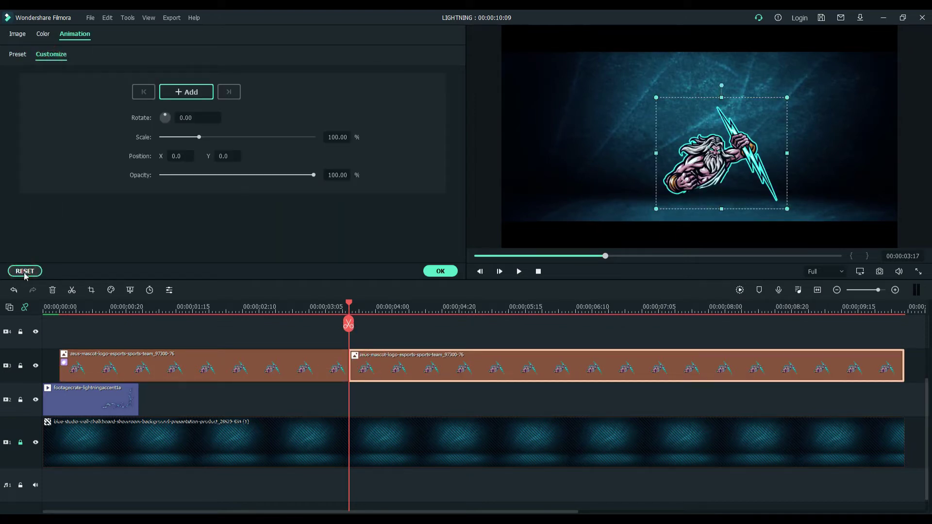
click(430, 271)
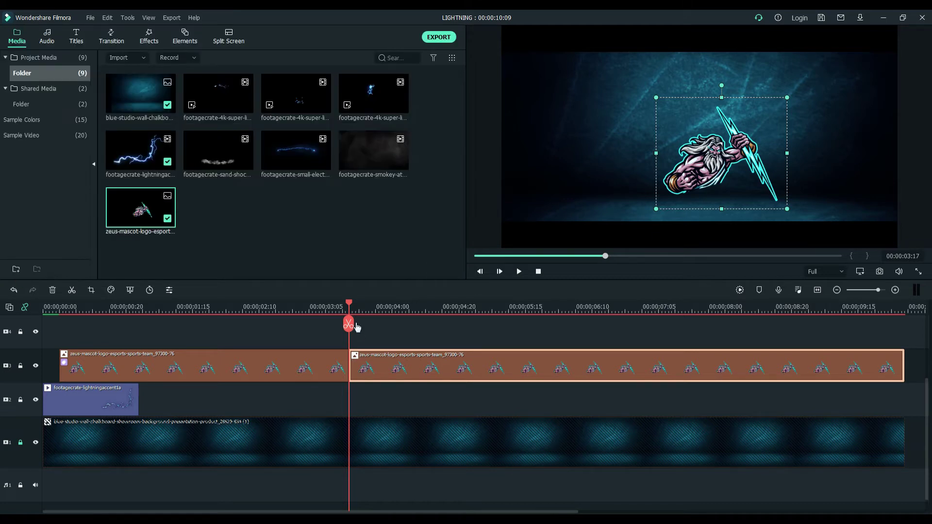
Step: Play the intro from the start to check the animated first part of the split logo clip
drag(349, 305, 47, 333)
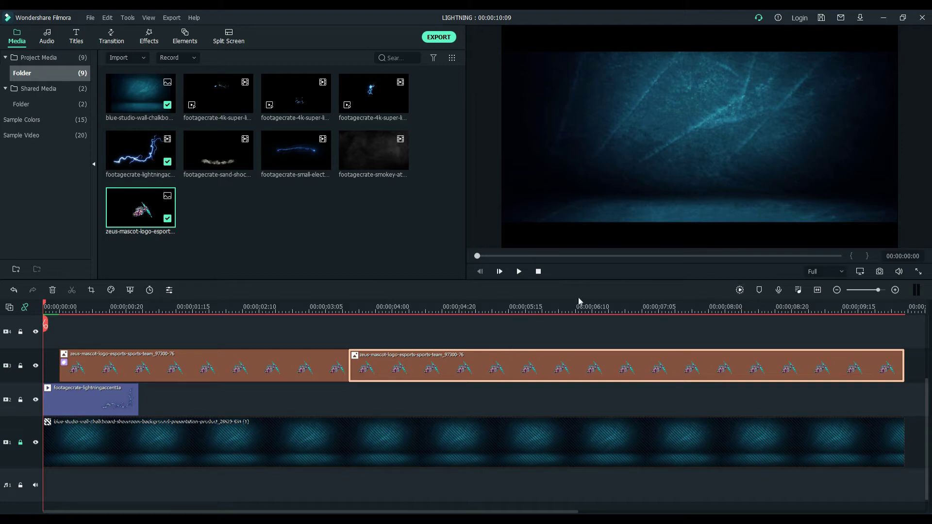
click(519, 272)
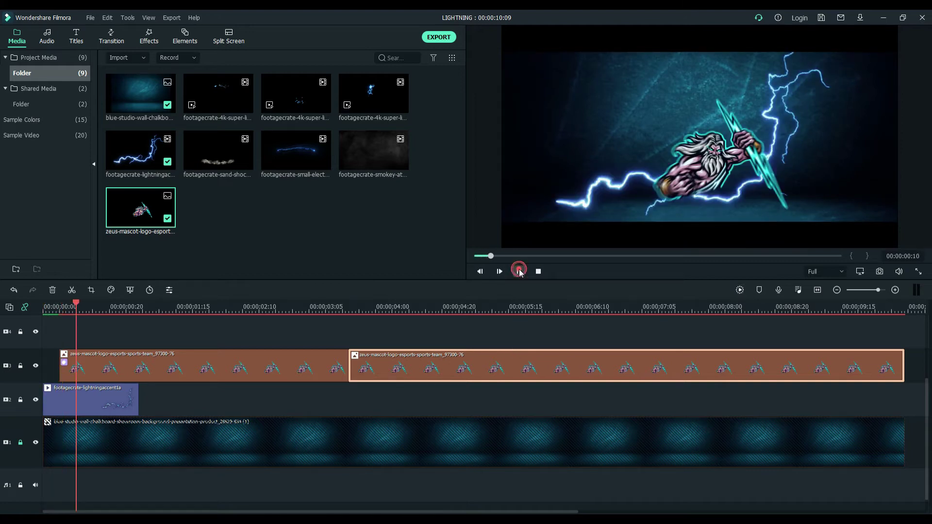
click(519, 272)
Step: Shorten the first logo clip so it ends shortly after the lightning clip, and play it from the start
click(309, 365)
drag(347, 367, 195, 375)
drag(107, 307, 43, 307)
key(space)
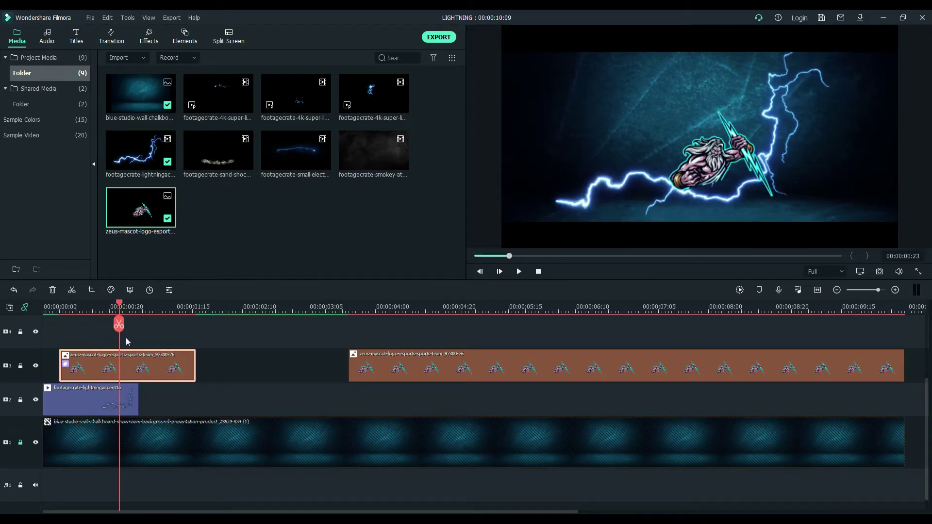
Step: Replay the opening second of the intro to compare the shortened logo animation with the lightning
drag(166, 343, 32, 349)
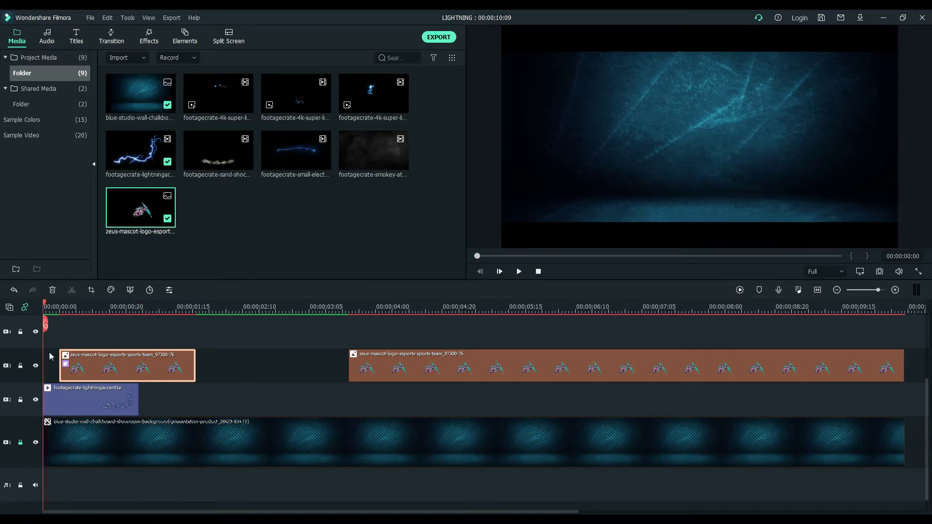
key(space)
key(space)
key(Home)
key(space)
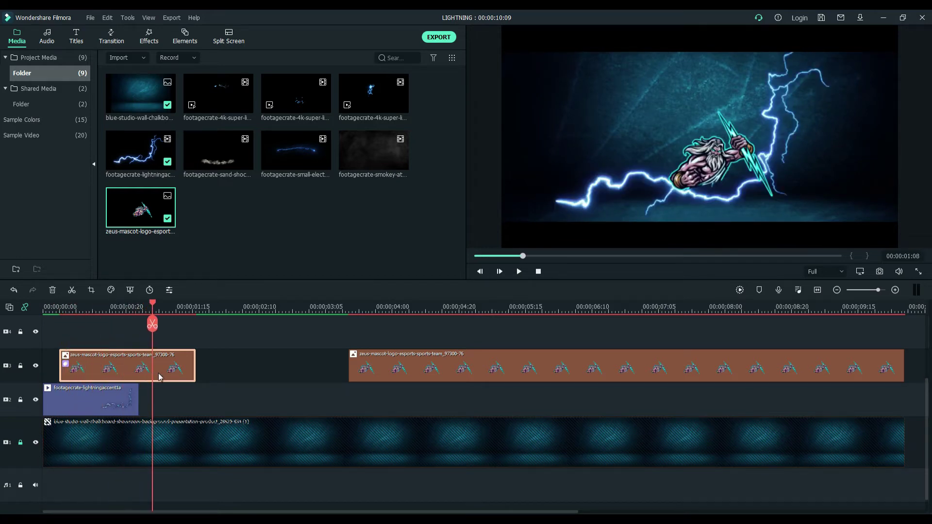
Step: Delete the short animated logo clip and move the remaining logo clip to start a few frames into the lightning
drag(168, 378, 44, 370)
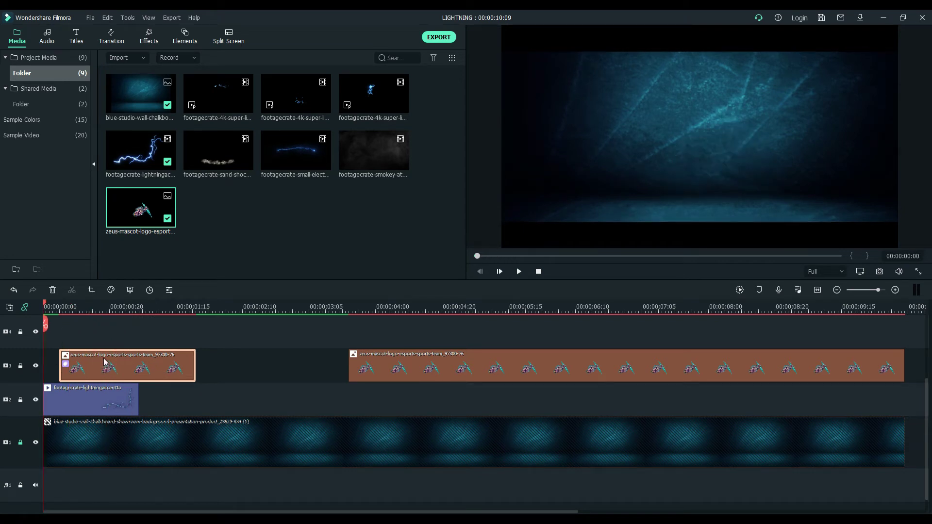
key(Delete)
drag(432, 376, 128, 380)
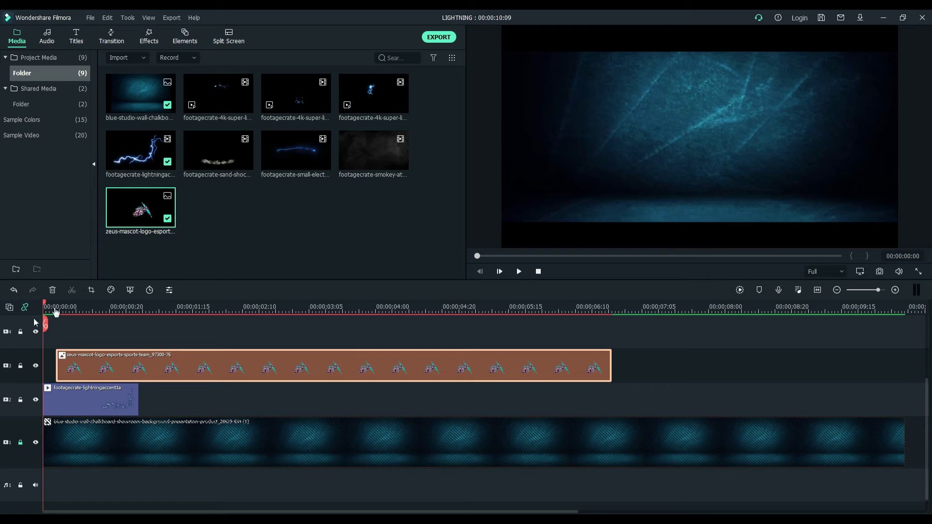
Step: Apply the Fade In preset animation to the logo clip, then replace it with the Zoom In preset
drag(52, 310, 60, 333)
double_click(87, 372)
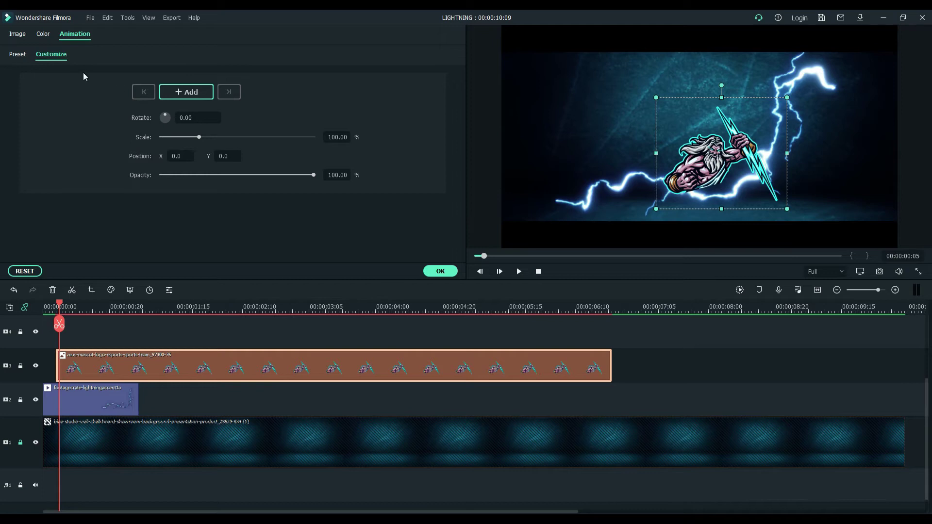
click(177, 98)
click(177, 97)
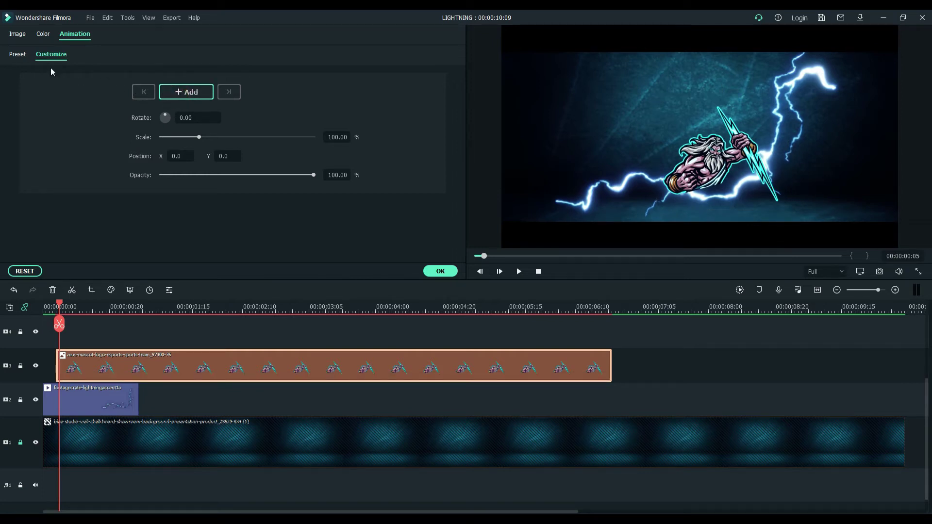
click(17, 54)
click(18, 78)
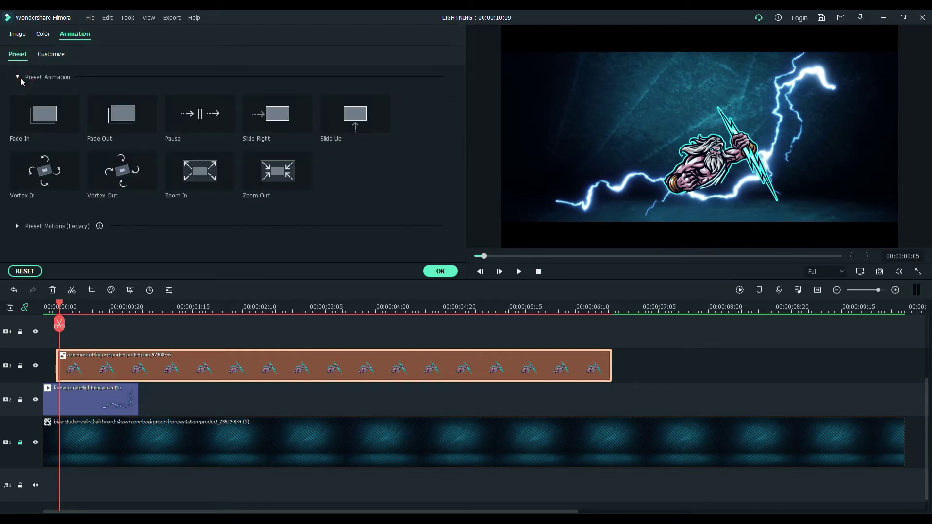
double_click(35, 119)
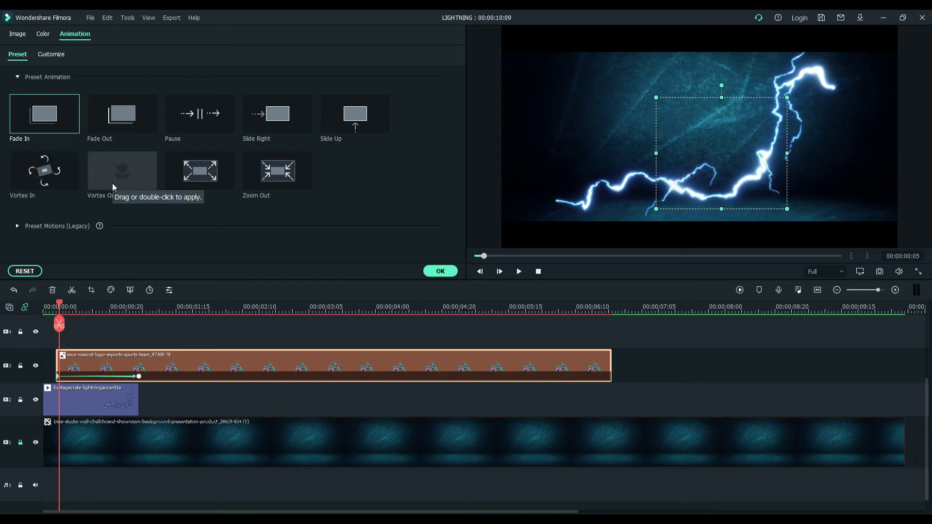
click(178, 177)
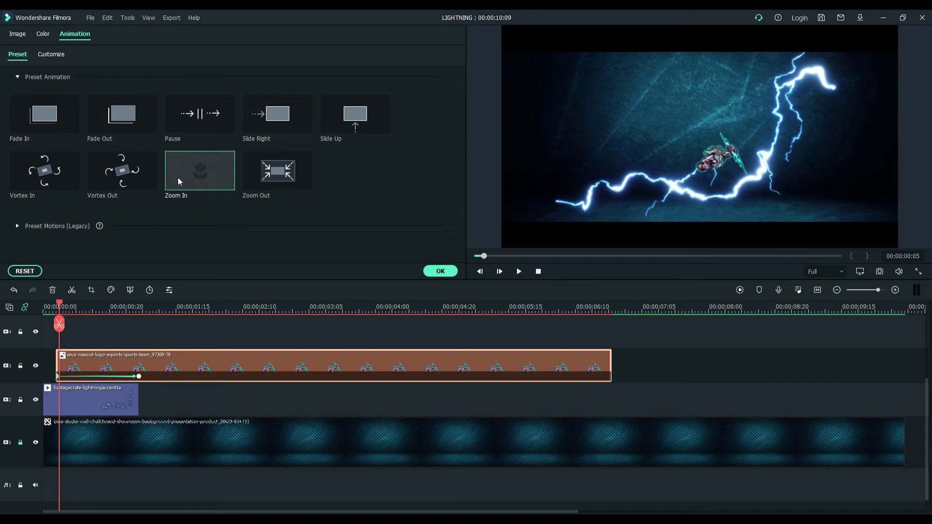
click(439, 271)
Step: Play the opening second of the intro to check the logo's zoom against the lightning strike
drag(60, 306, 43, 315)
click(518, 275)
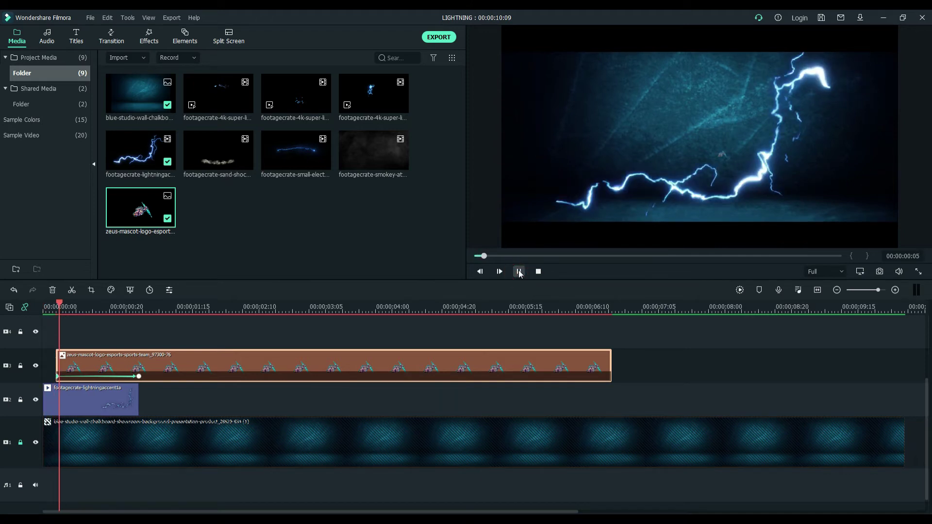
click(518, 273)
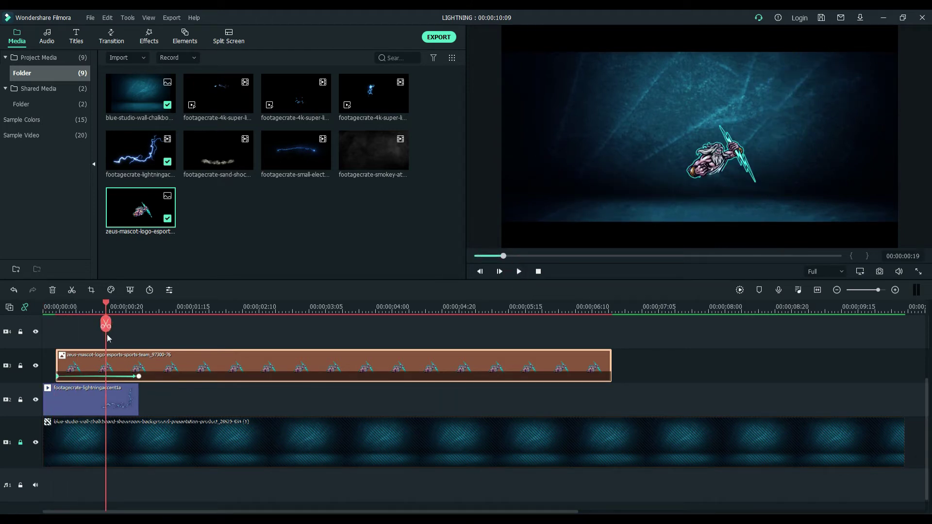
drag(106, 308, 63, 324)
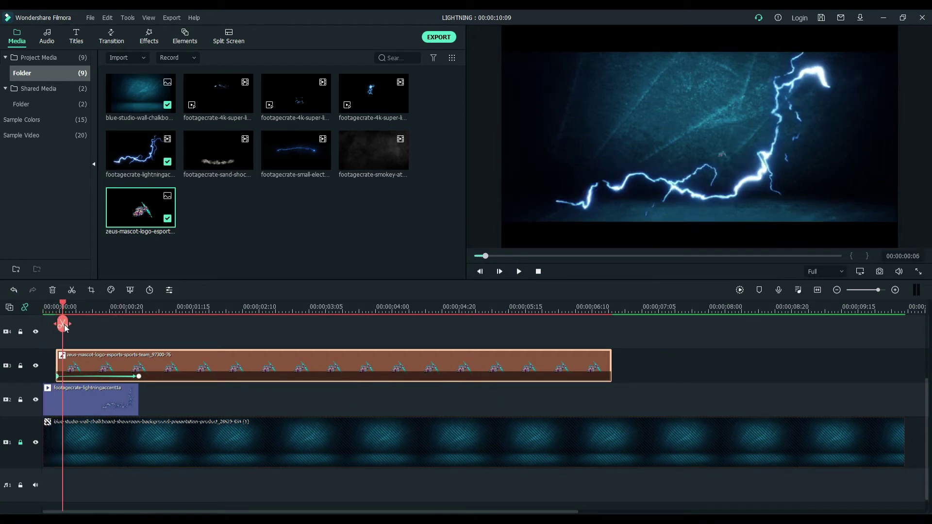
Step: Move the logo clip to the timeline start and shorten its zoom animation to end about ten frames in
drag(77, 367, 64, 367)
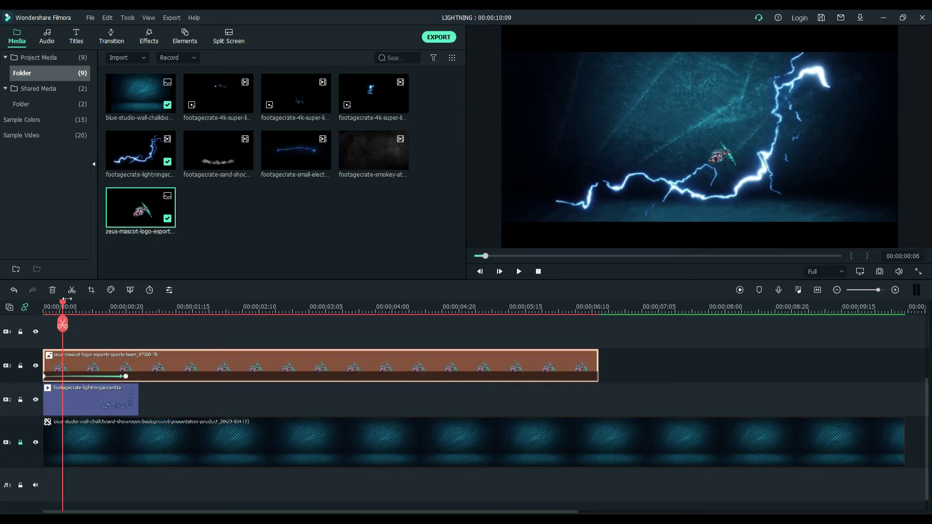
drag(63, 310, 66, 333)
click(126, 310)
drag(98, 318, 75, 333)
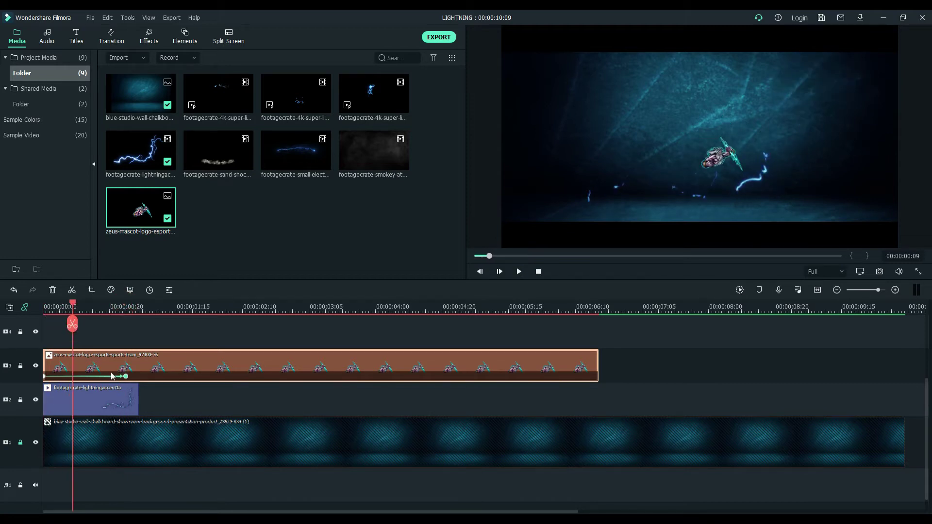
drag(126, 381, 76, 377)
Step: Play the intro from the start to check the shortened logo zoom
click(99, 310)
key(Home)
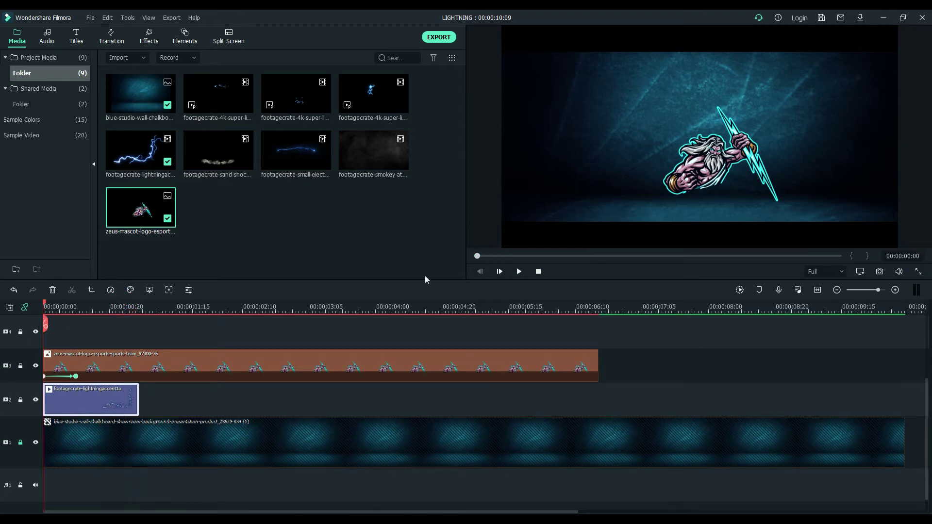
click(518, 272)
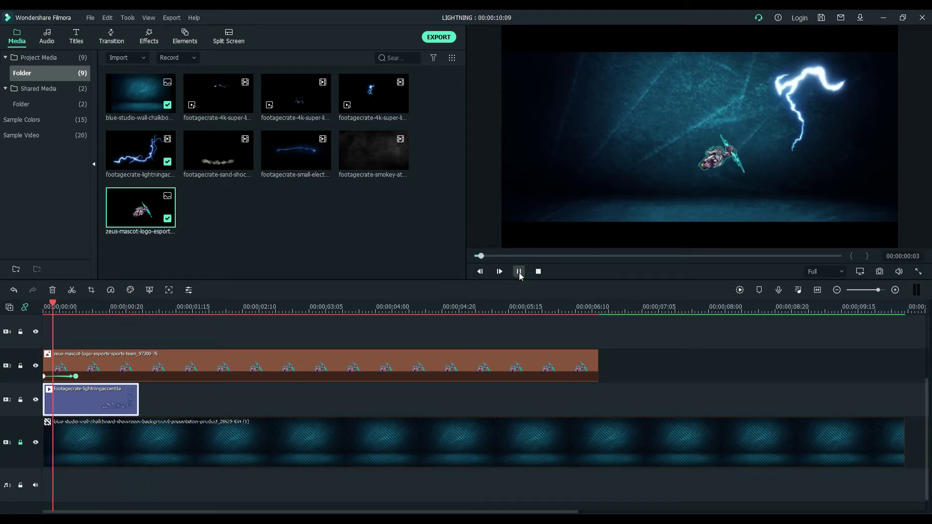
click(520, 272)
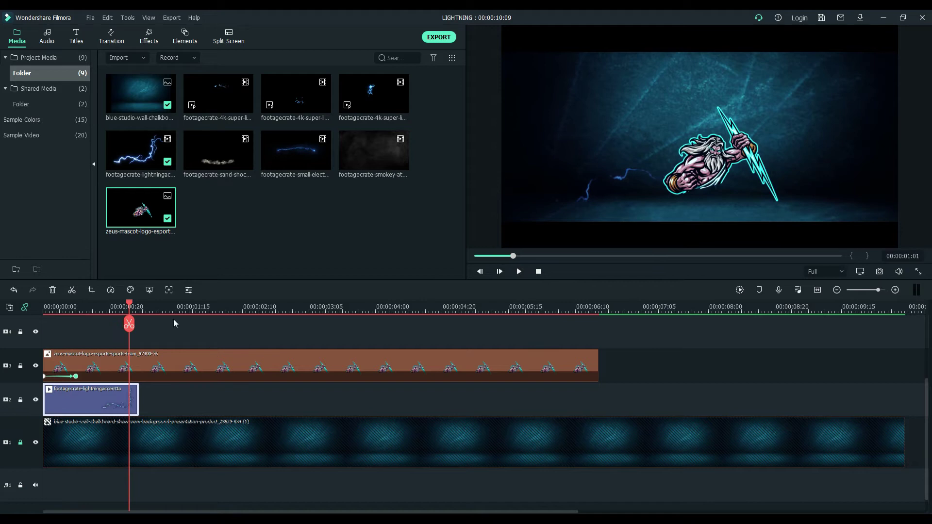
Step: Reset the logo clip's custom animation to remove its zoom keyframes
drag(130, 309, 77, 330)
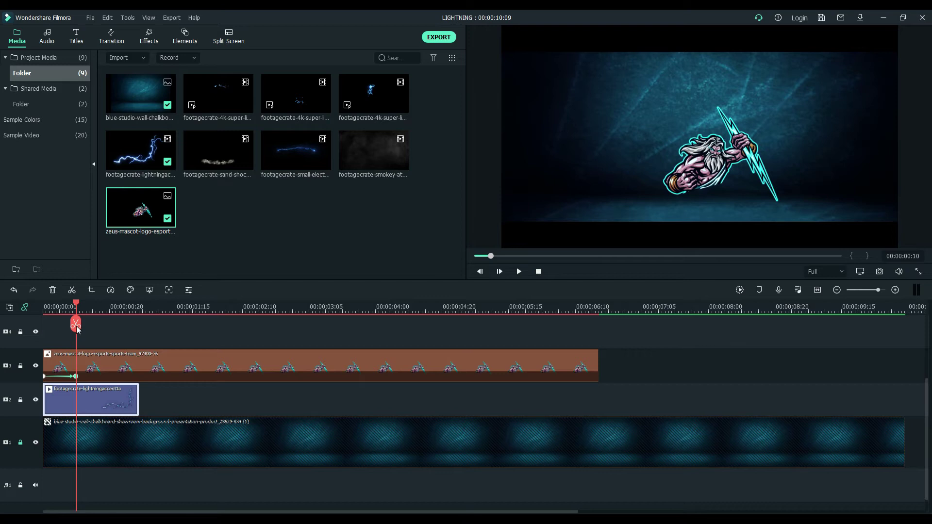
double_click(68, 364)
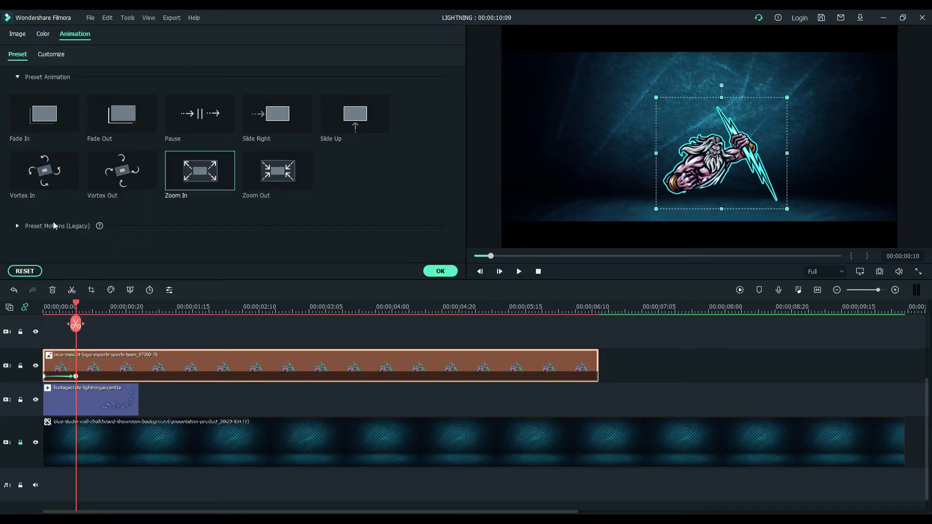
click(50, 55)
click(25, 271)
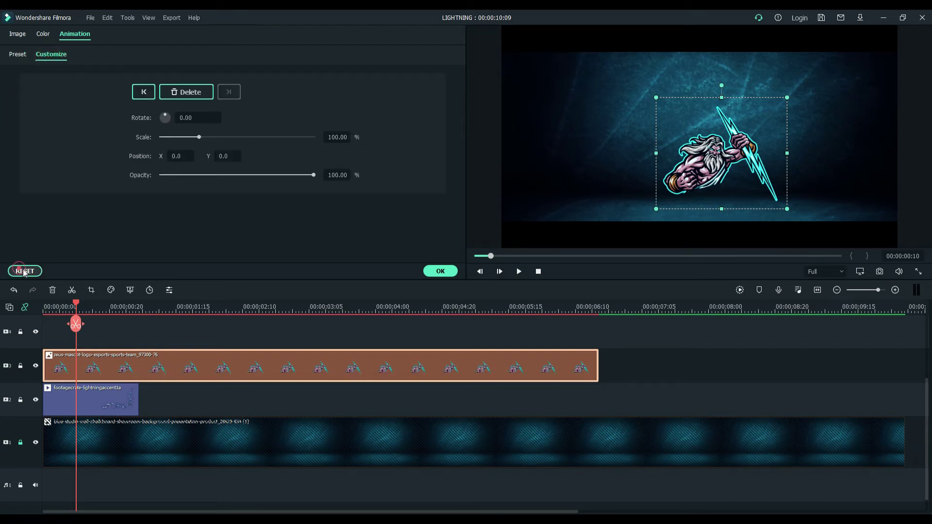
Step: Set a starting keyframe with the logo in the frame's upper-right area at about X 204.8, Y 161.7 and 57.37% scale
drag(79, 306, 45, 315)
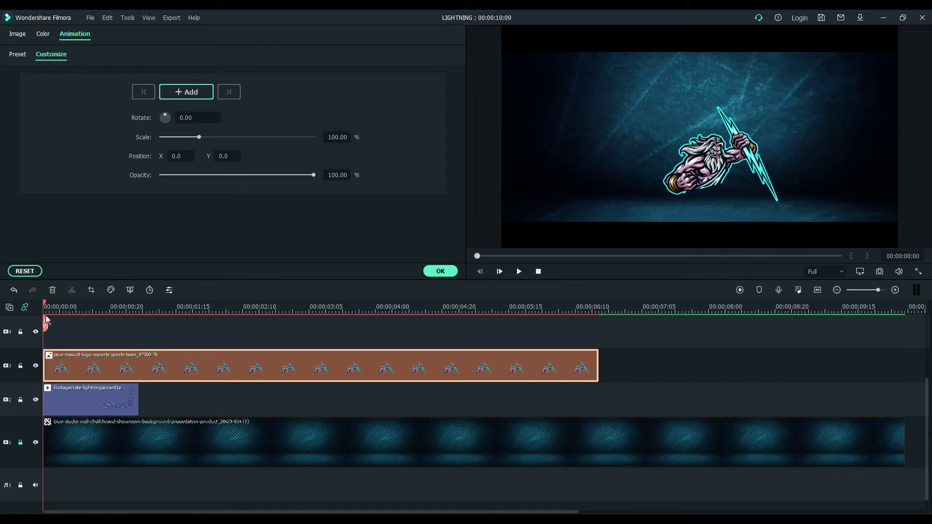
drag(711, 157, 836, 107)
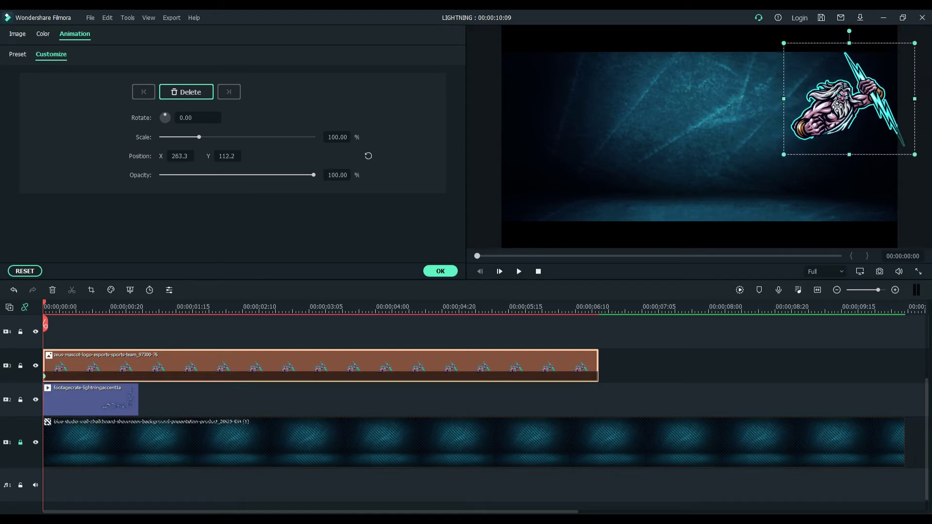
drag(837, 110, 837, 110)
drag(911, 153, 859, 106)
Step: Start the logo clip at 00:00:00:02 and adjust its first keyframe to about X 259.9, Y 182.7, scale 38.47% and rotation -13.78
click(52, 309)
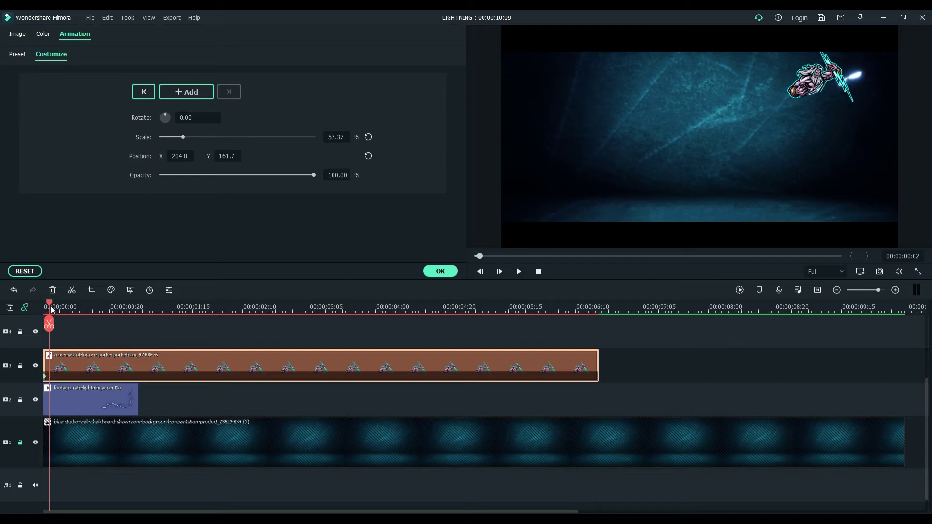
drag(73, 363, 108, 364)
click(355, 366)
drag(838, 41, 876, 39)
drag(891, 100, 873, 85)
drag(847, 30, 853, 40)
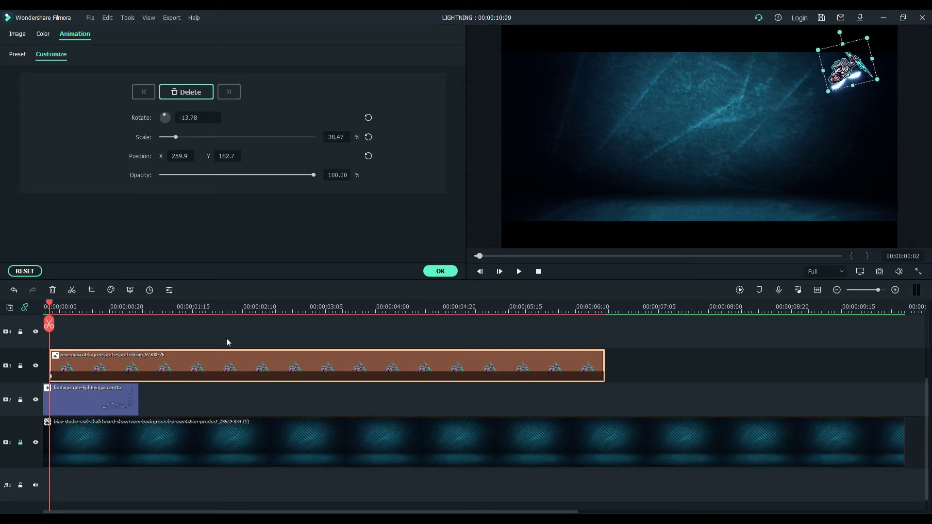
Step: Add a logo keyframe at 00:00:00:05 with position about X -39.3, Y 26.8, scale 96.82% and rotation 0.47
drag(51, 306, 63, 311)
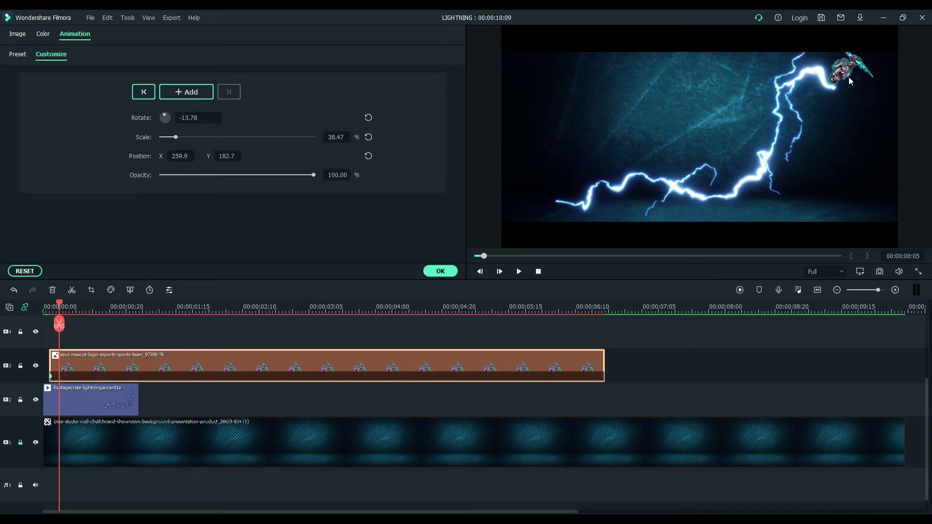
drag(836, 75, 676, 173)
drag(686, 131, 764, 102)
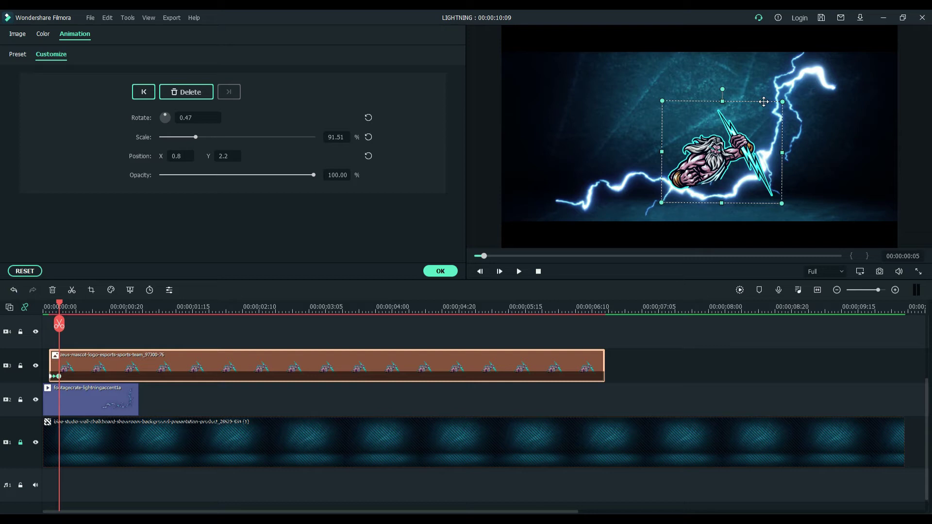
drag(762, 97, 750, 92)
drag(760, 92, 768, 85)
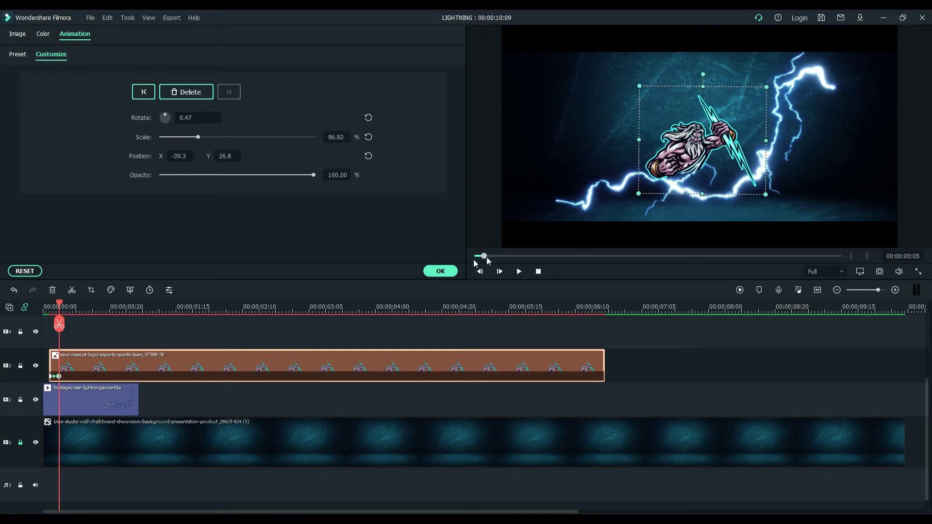
click(440, 271)
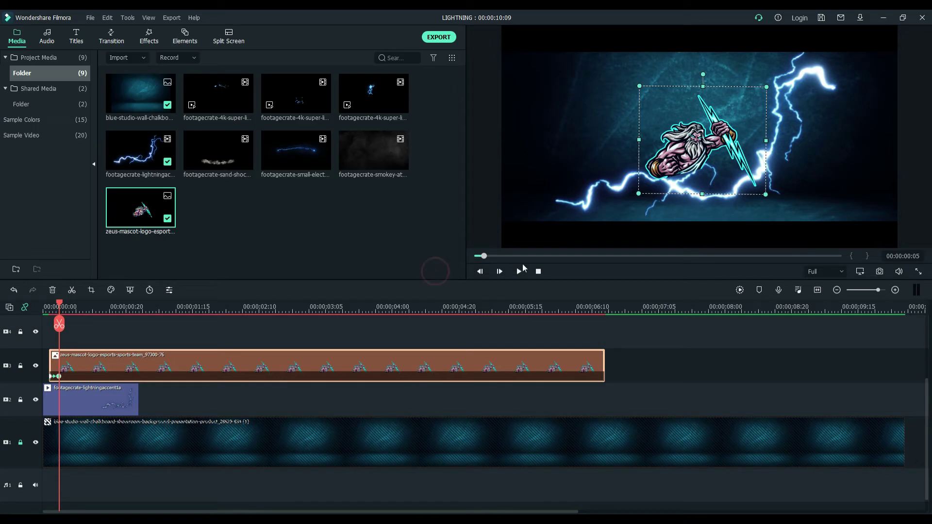
Step: Render the timeline preview and play the intro twice from the start to check the logo's flight along the lightning
click(537, 271)
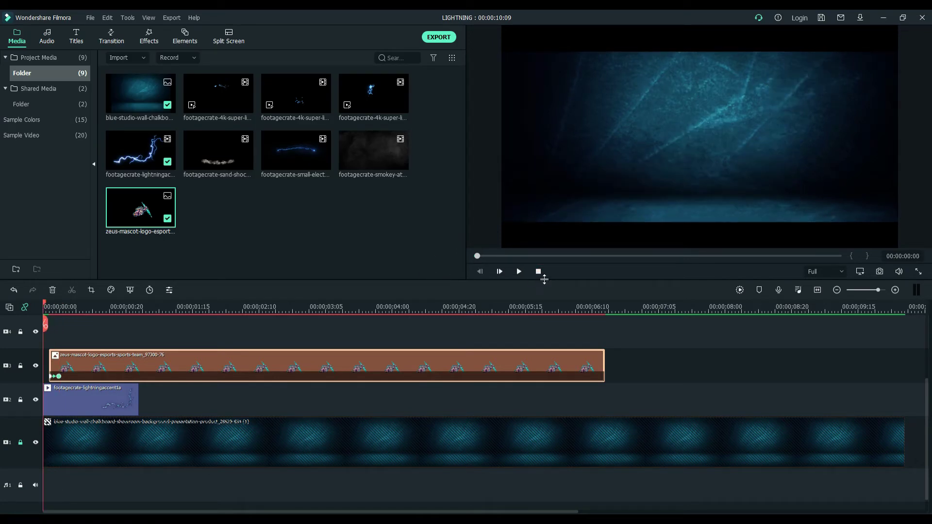
click(739, 290)
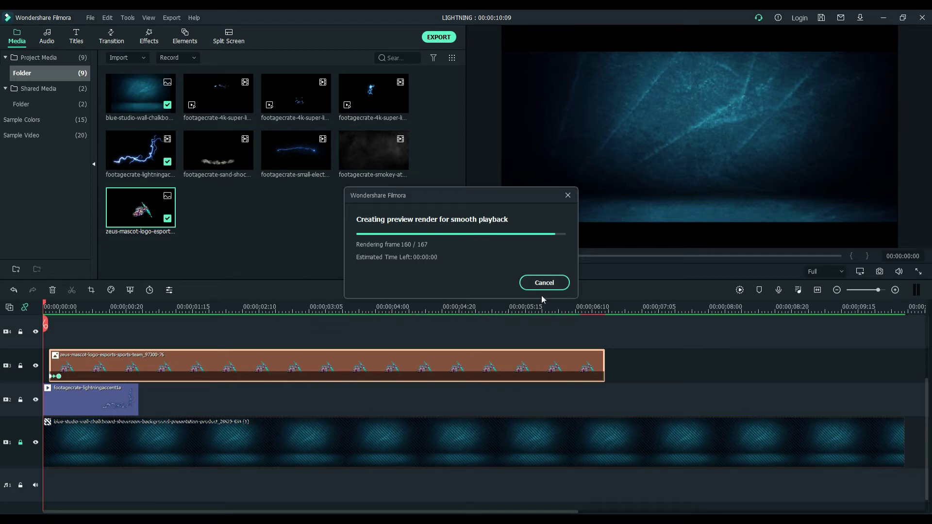
click(518, 272)
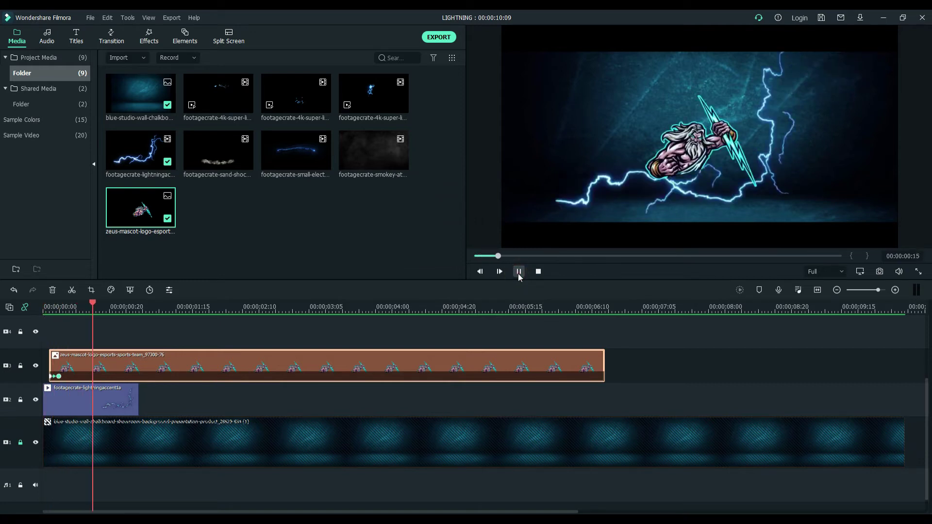
click(518, 271)
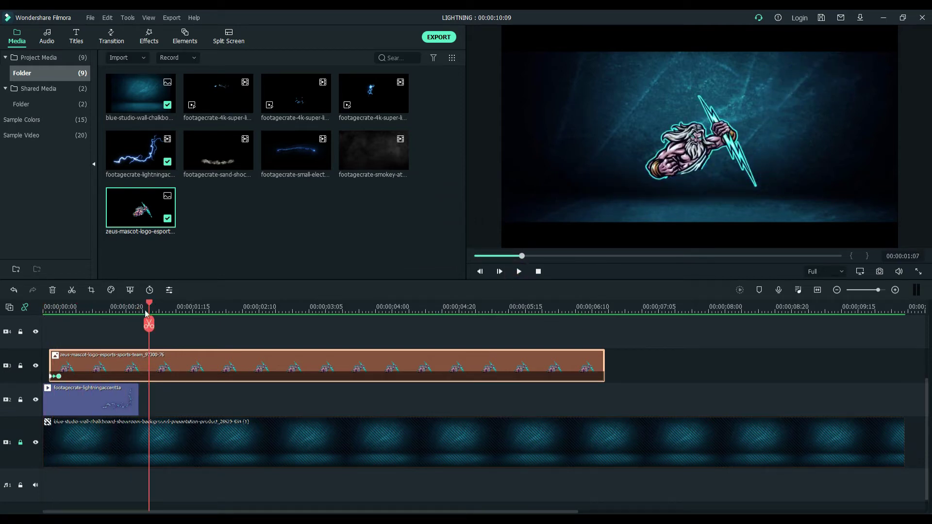
drag(145, 313, 30, 336)
click(519, 273)
click(519, 273)
Step: Review the logo clip's compositing settings and its 3D LUT color setting
double_click(224, 364)
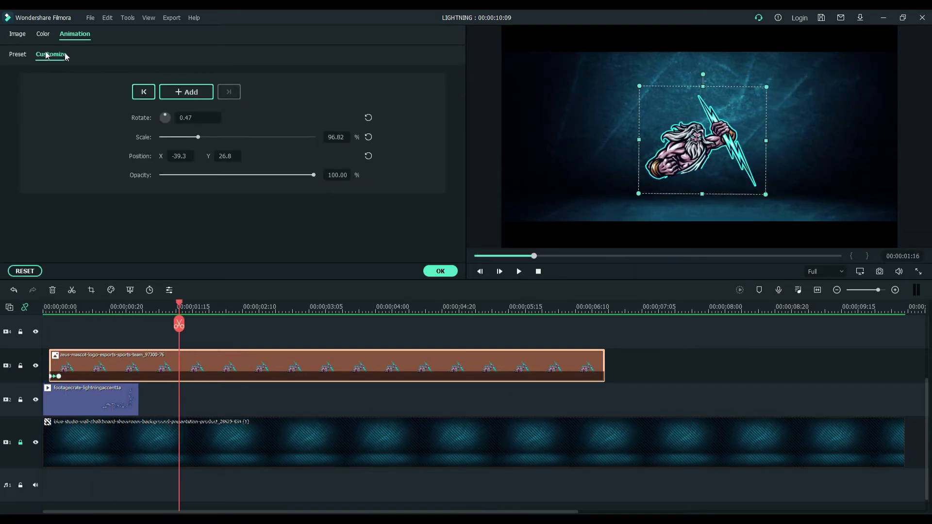
click(17, 34)
click(13, 75)
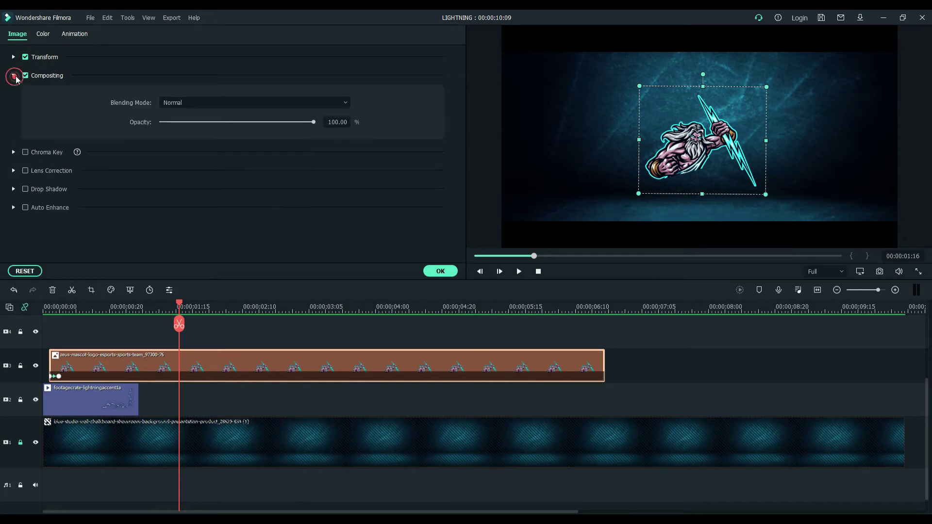
click(43, 34)
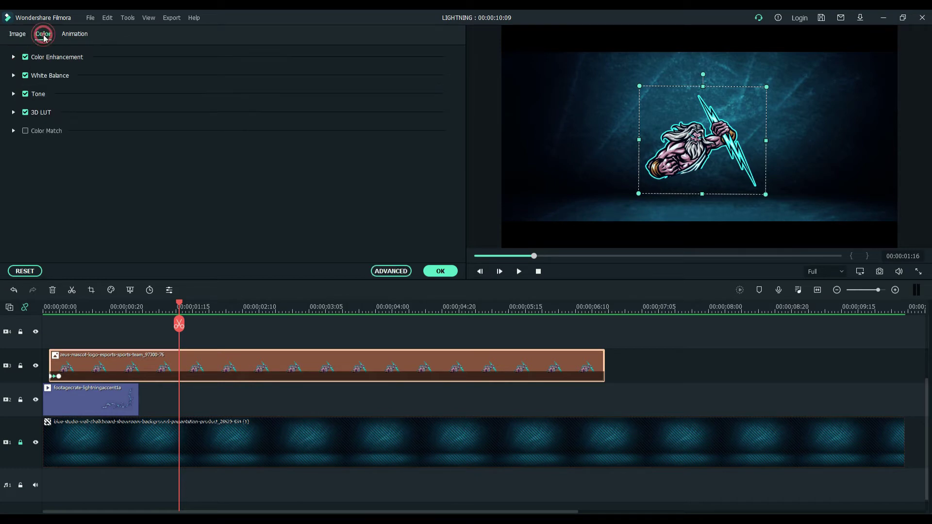
click(14, 112)
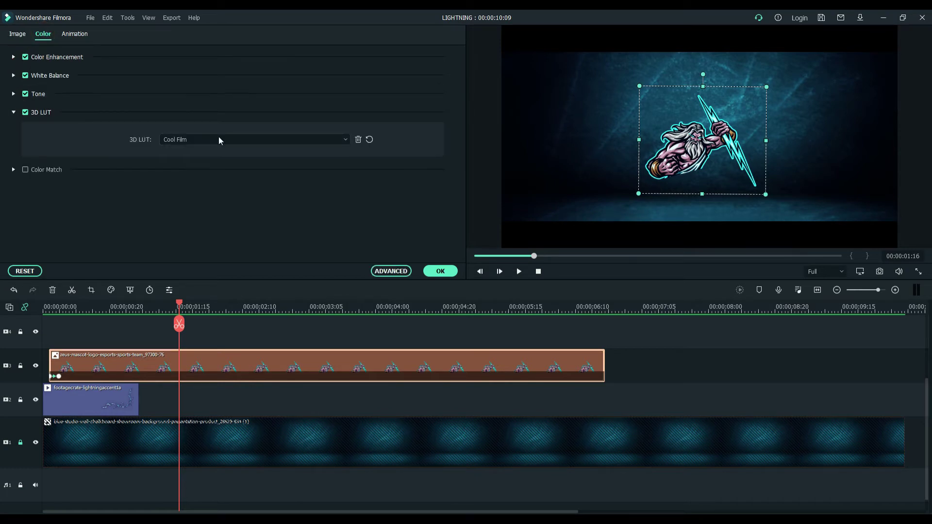
click(440, 270)
Step: Replay the intro from the start with the logo clip deselected
click(462, 334)
drag(173, 304, 22, 337)
click(518, 271)
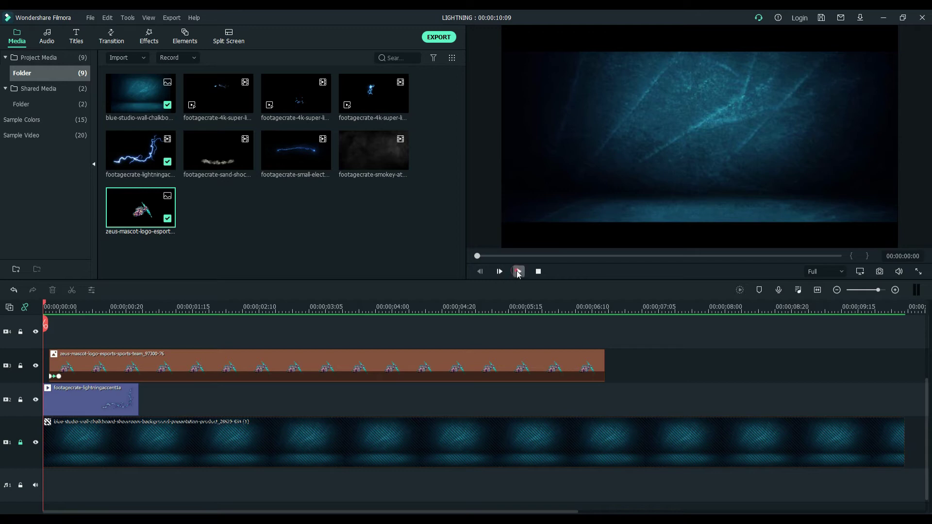
Step: Preview the sand shockwave clip and place it on the track above the logo, starting at 00:00:00:06
drag(119, 324, 63, 333)
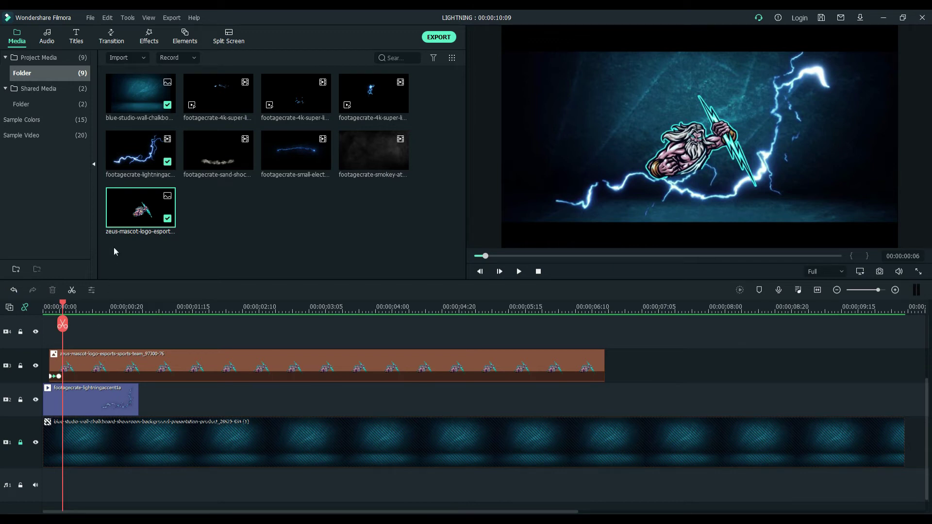
double_click(205, 164)
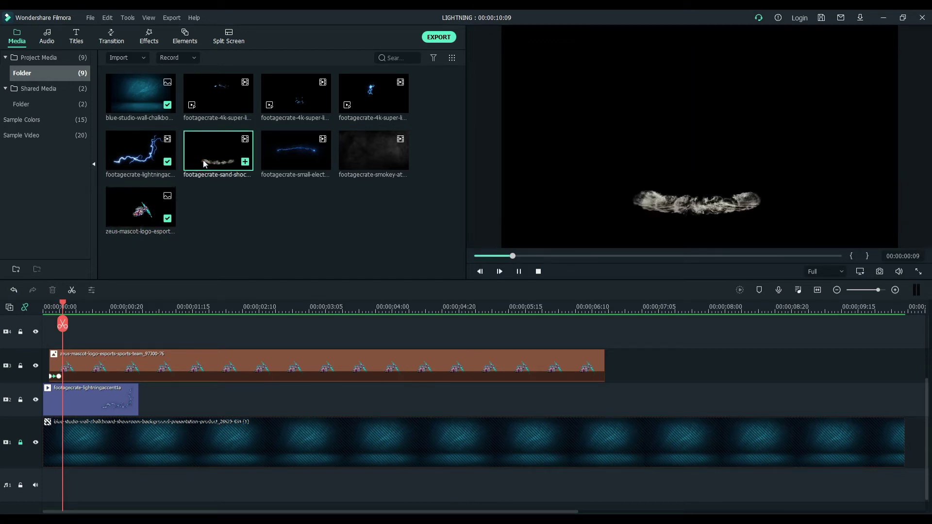
drag(211, 152, 87, 312)
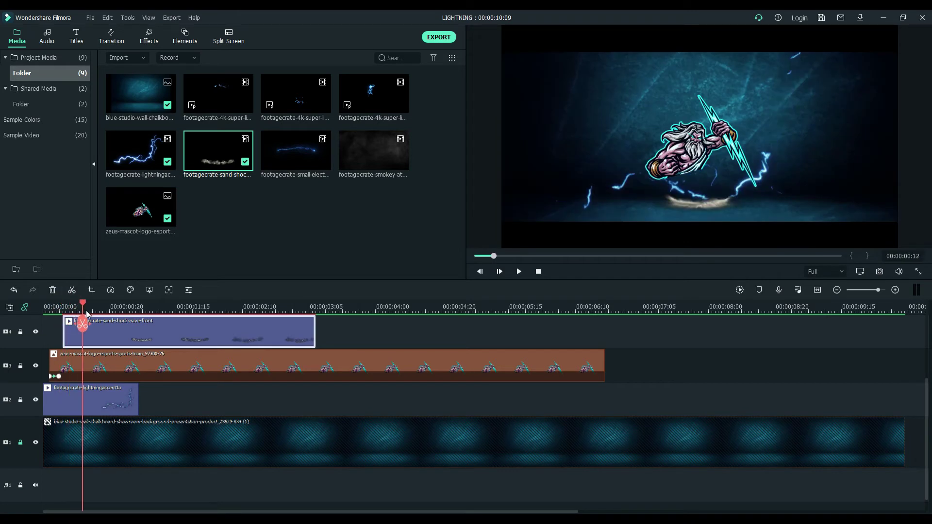
Step: Set the sand shockwave clip's 3D LUT to Gravity
double_click(112, 330)
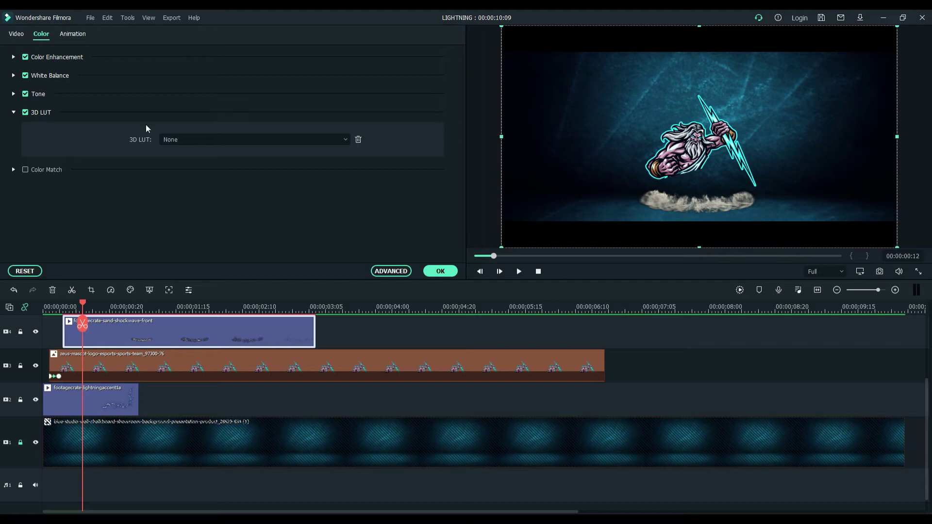
click(167, 138)
click(167, 138)
scroll(168, 139, down, 1)
scroll(167, 140, down, 1)
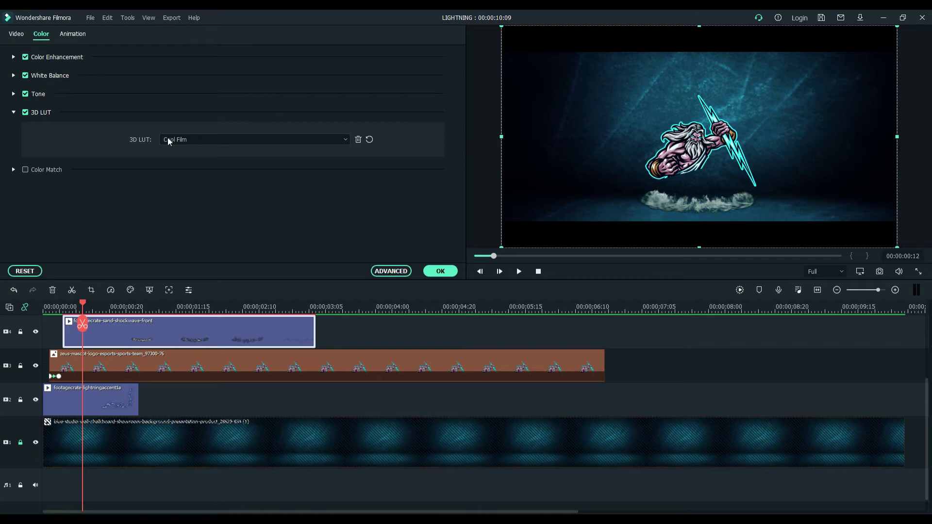
scroll(168, 140, down, 1)
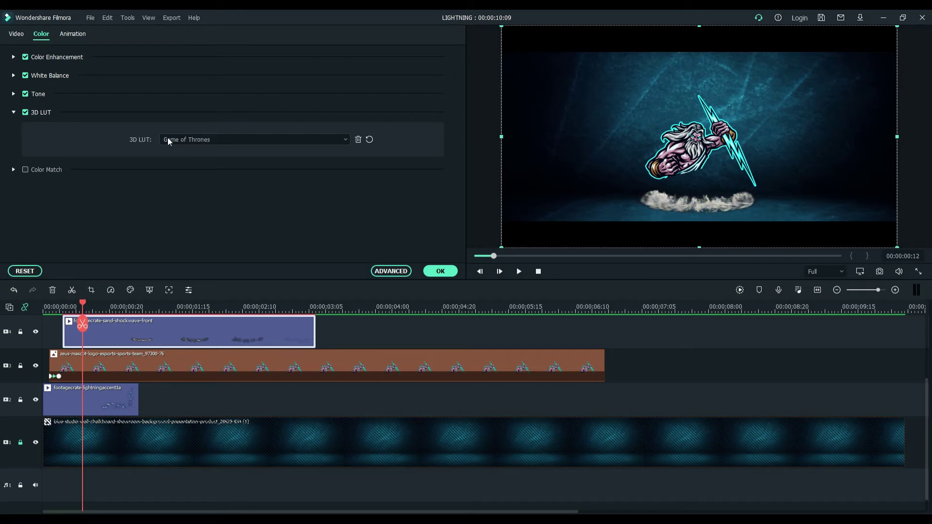
scroll(167, 140, down, 1)
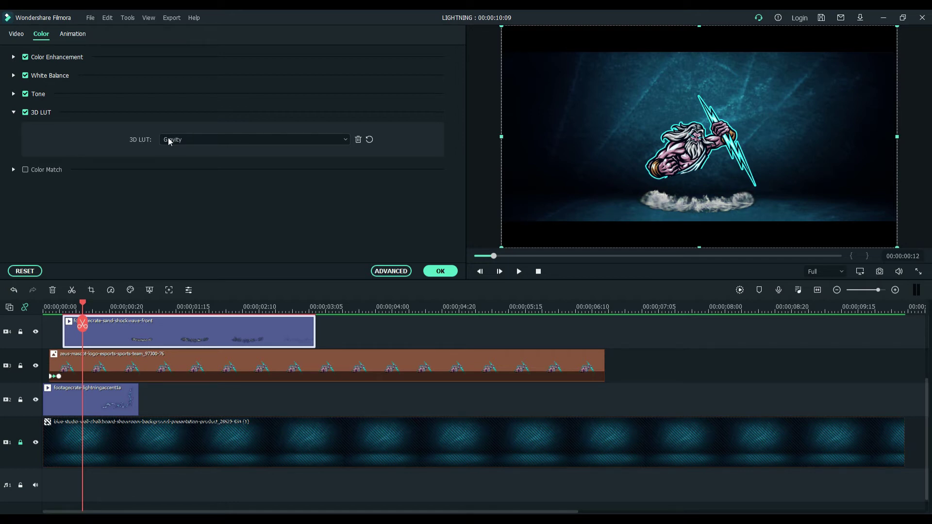
click(436, 270)
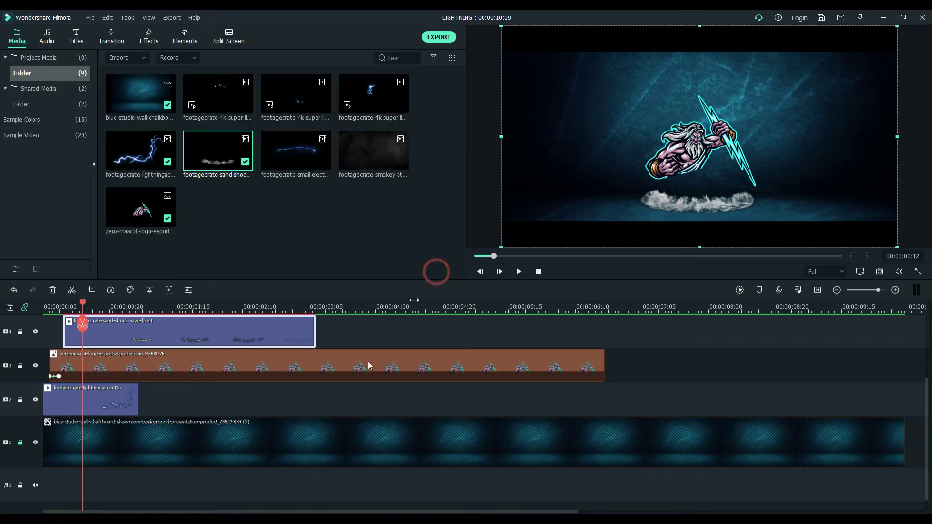
Step: Move the sand shockwave up under the floating logo, enlarge it slightly and check it up to 00:00:00:21
double_click(196, 335)
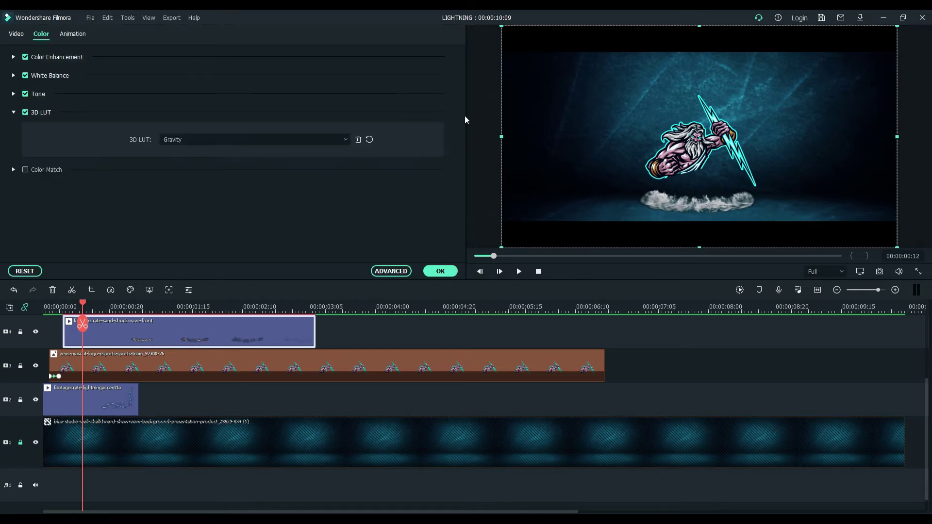
drag(499, 215, 487, 187)
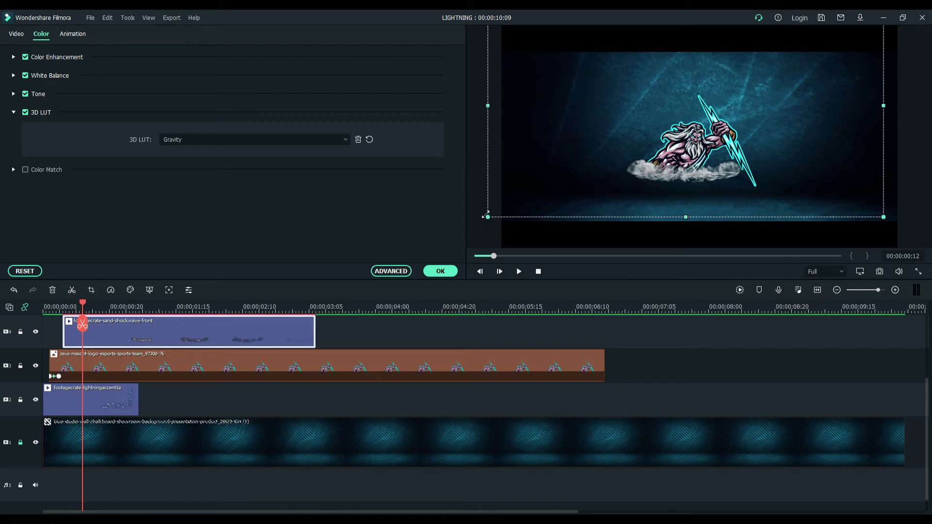
drag(485, 214, 487, 220)
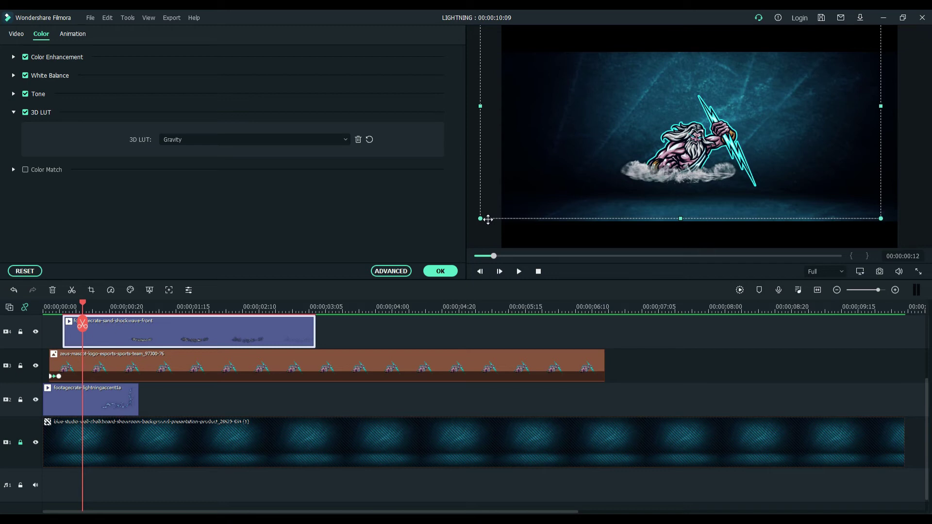
click(437, 271)
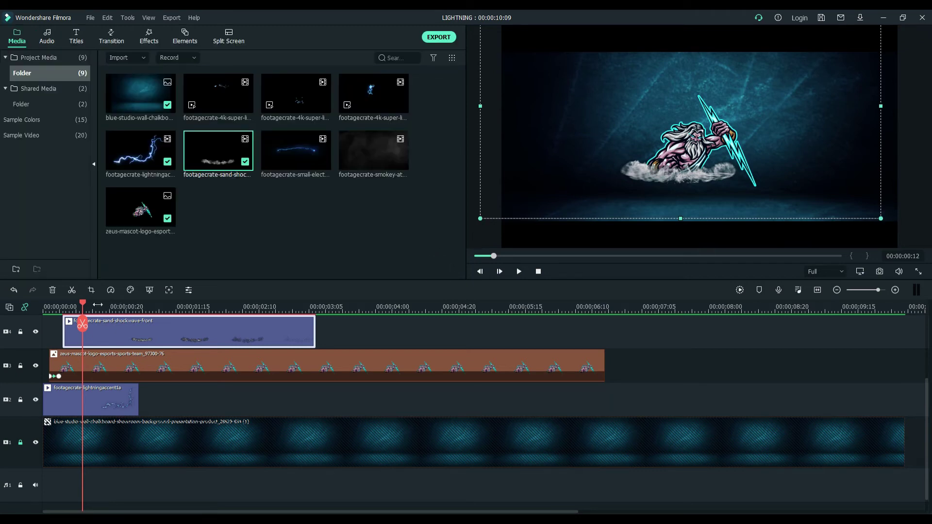
drag(86, 305, 112, 342)
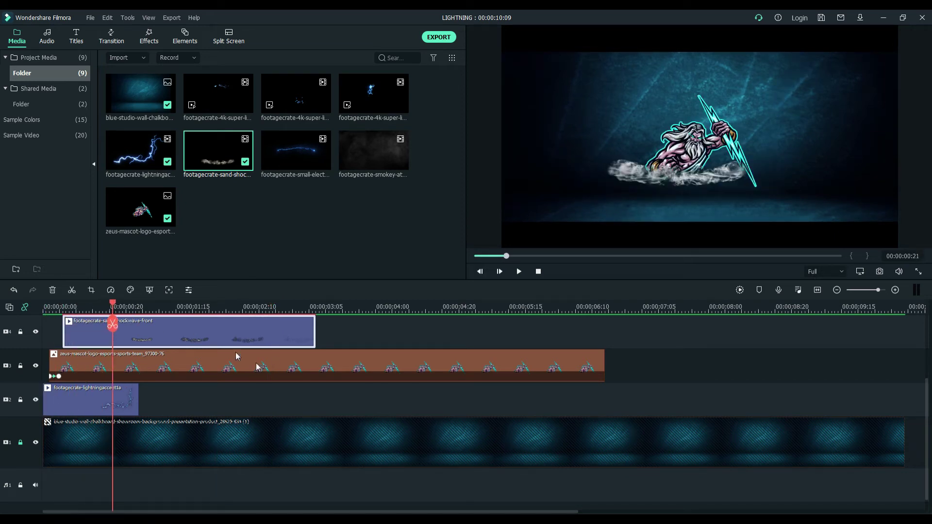
Step: Move the Zeus logo down and to the right so it sits closer to the studio floor
click(184, 363)
double_click(185, 363)
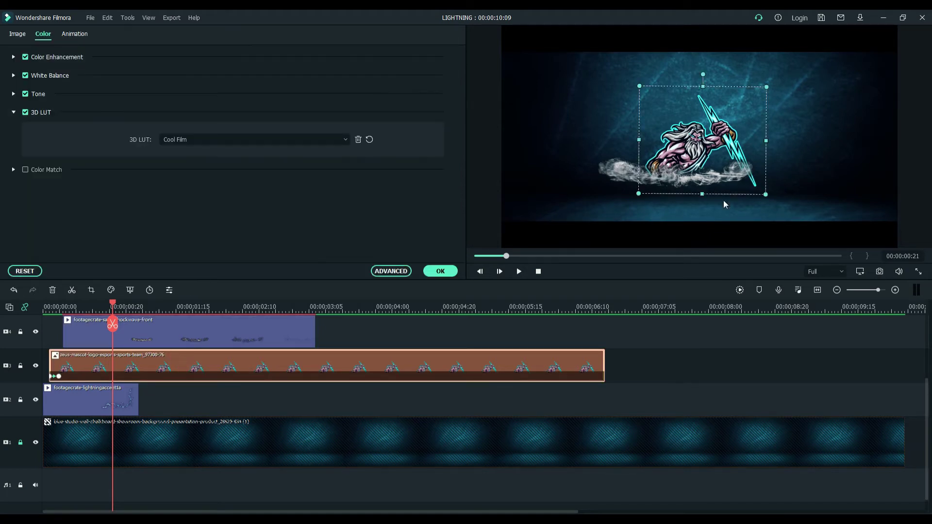
drag(724, 193, 742, 216)
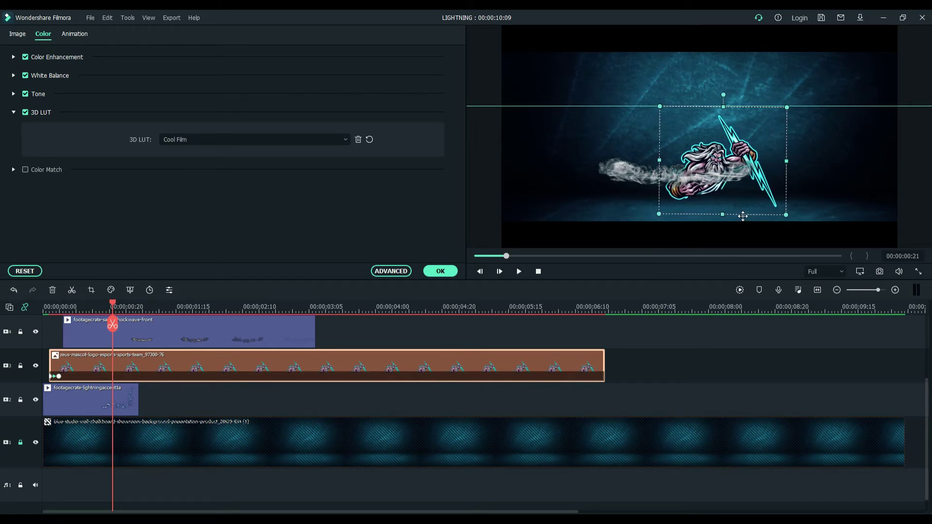
Step: Reposition the sand shockwave beneath the lowered logo and enlarge it slightly
click(630, 174)
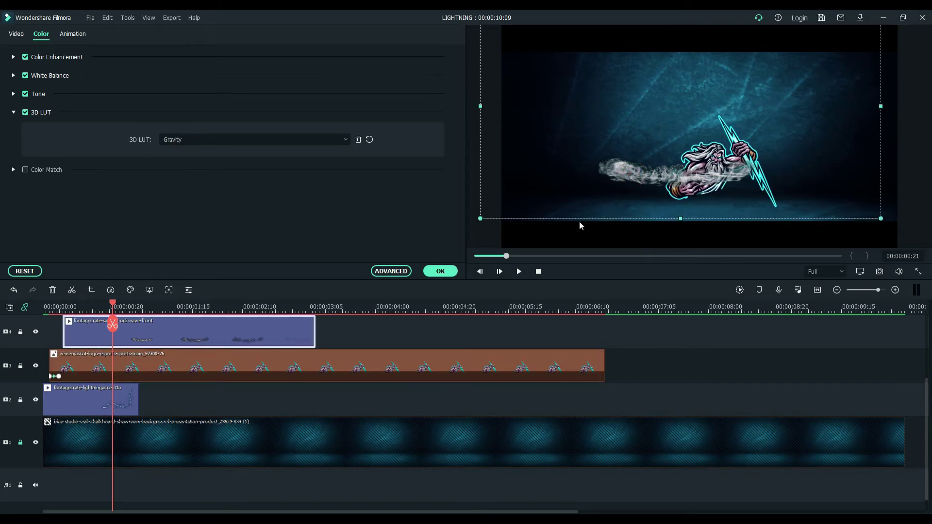
drag(583, 225, 616, 239)
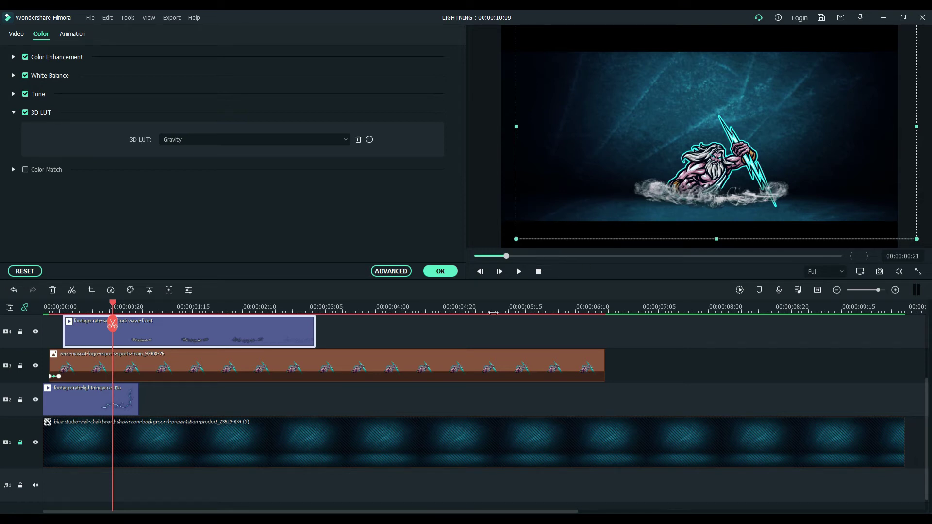
drag(504, 242, 502, 243)
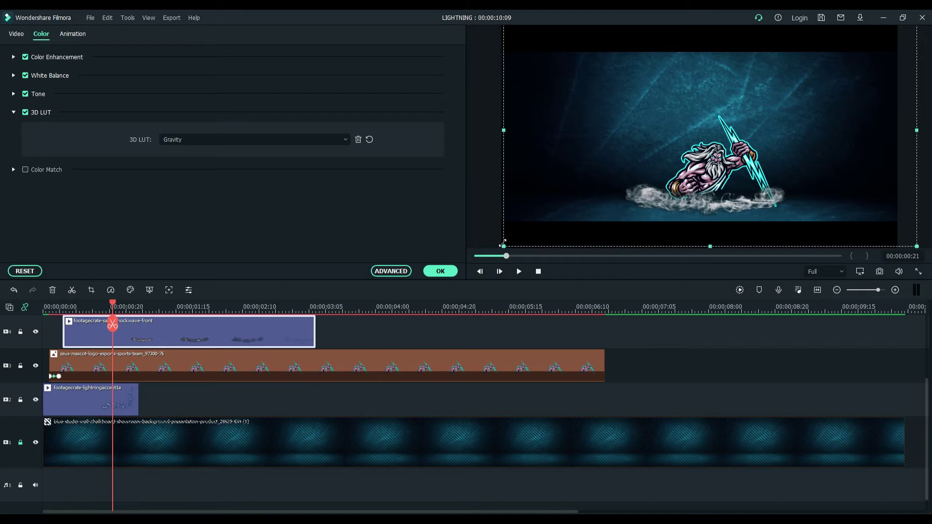
click(440, 271)
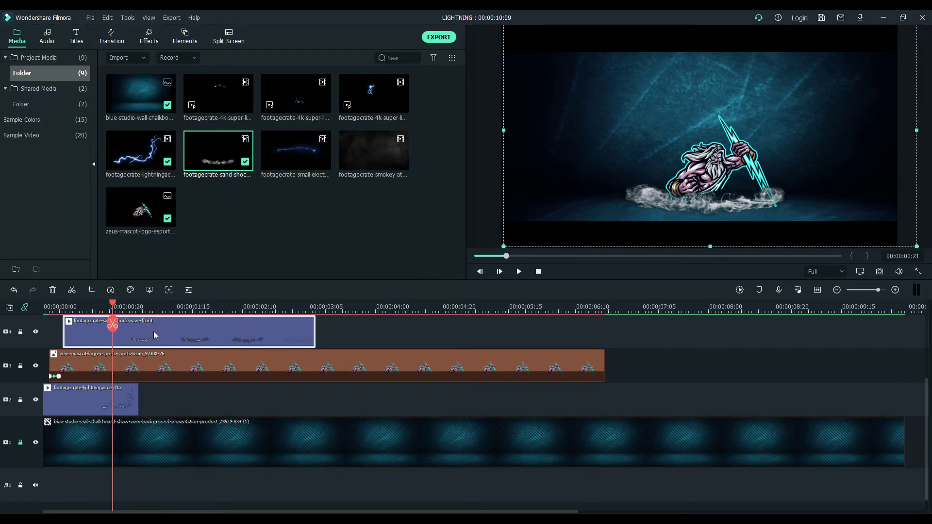
Step: Shift the sand shockwave clip earlier to start at about 00:00:00:04 and scrub through its timing
drag(111, 309, 52, 342)
drag(55, 304, 102, 331)
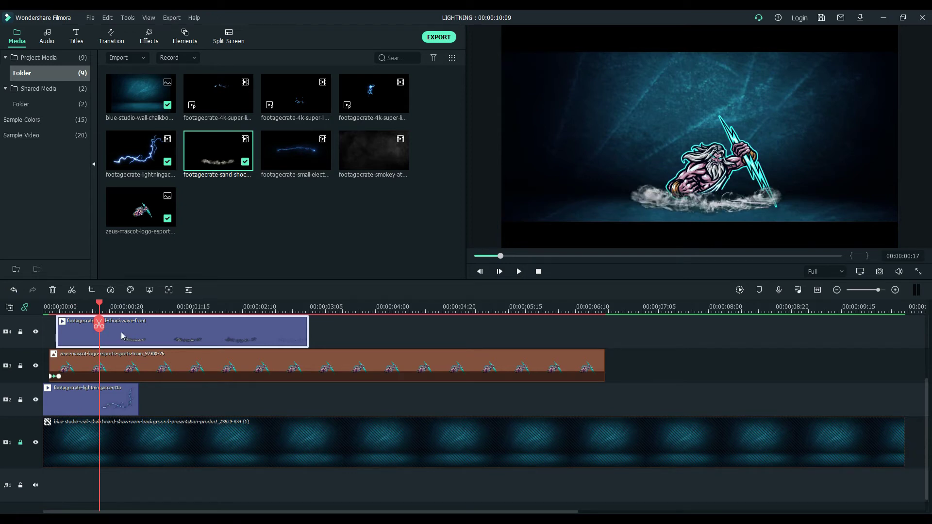
drag(100, 309, 156, 324)
Step: Set the sand shockwave clip's 3D LUT to Cool Film
double_click(103, 331)
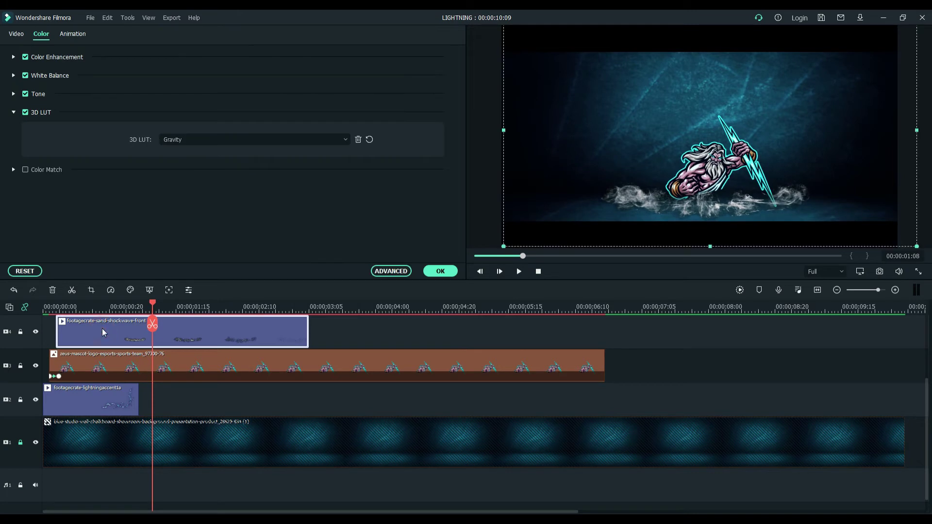
click(184, 140)
double_click(178, 138)
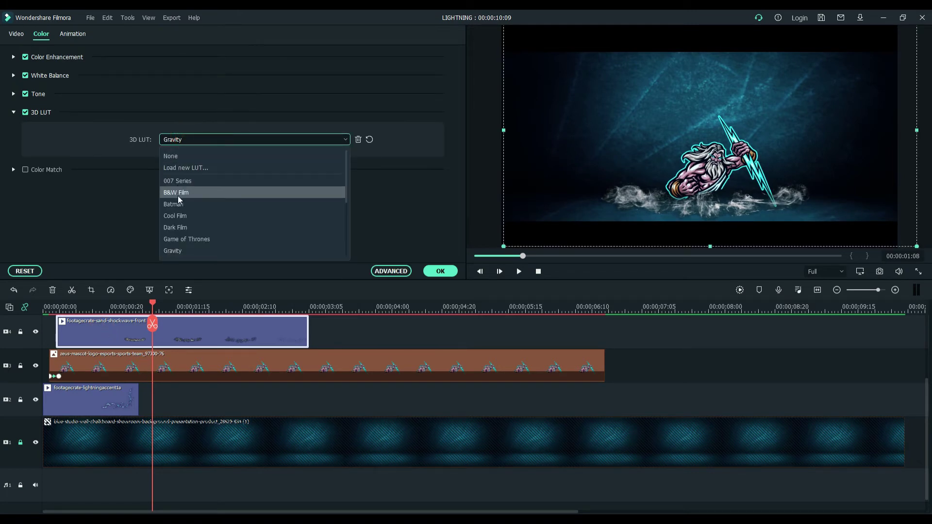
click(179, 218)
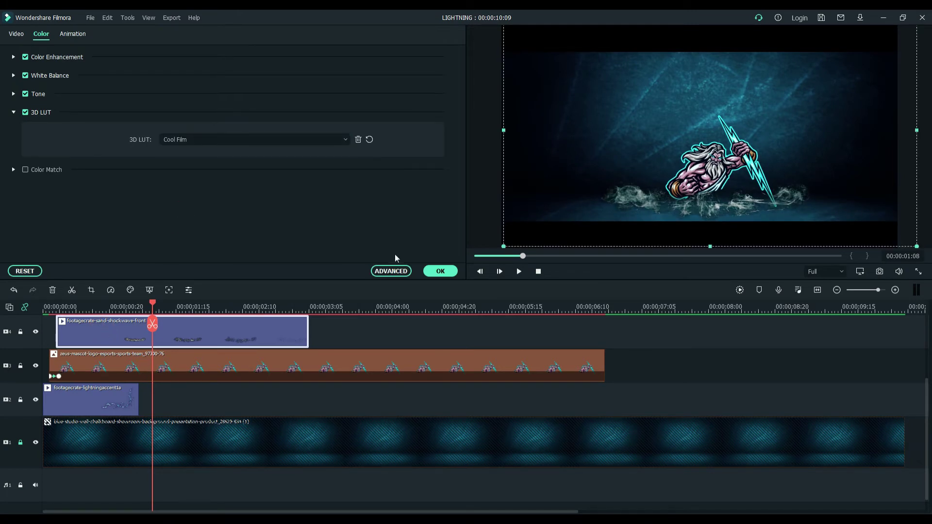
click(435, 270)
Step: Render the timeline preview and play the intro twice from the start to check the sand shockwave under the logo
drag(154, 309, 43, 346)
click(740, 290)
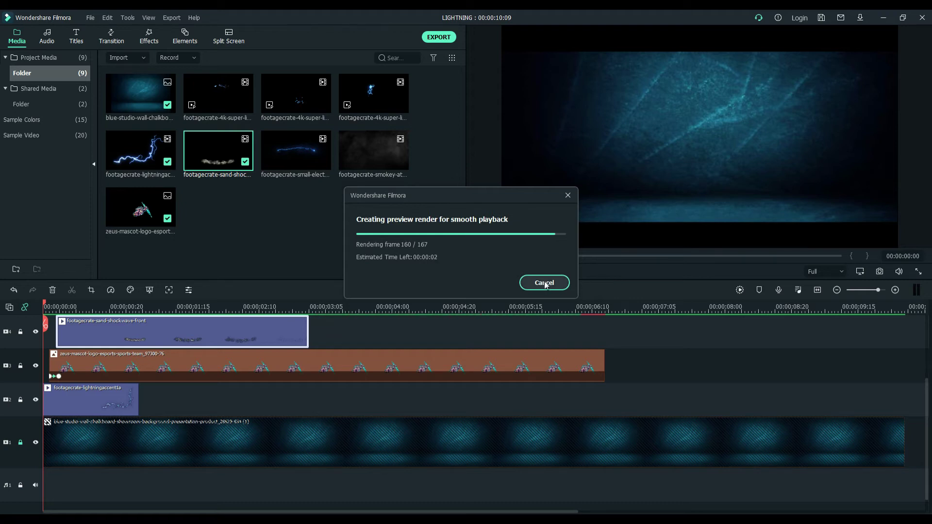
click(518, 273)
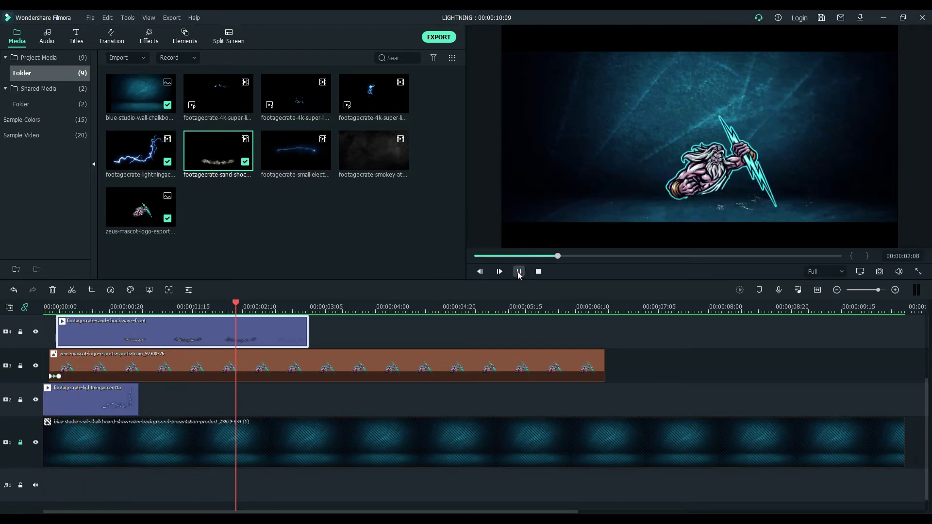
click(518, 273)
drag(304, 311, 39, 335)
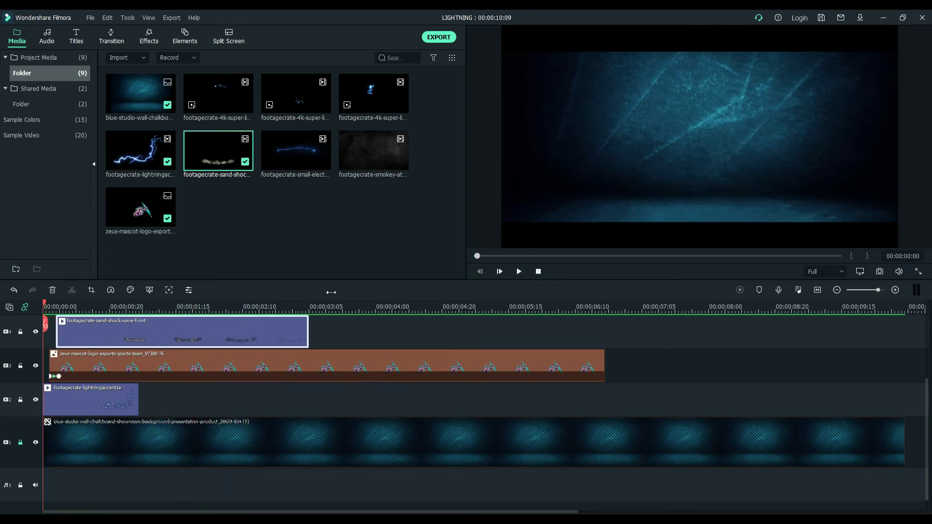
click(519, 271)
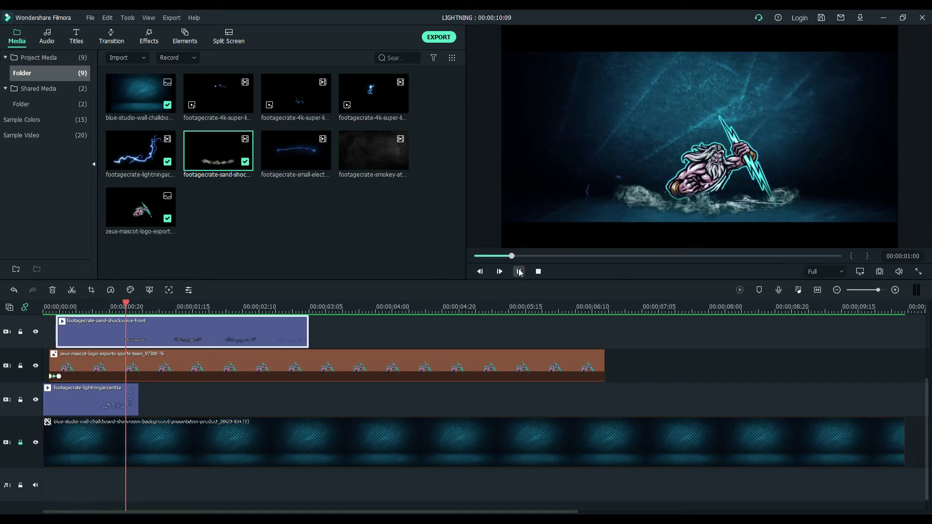
click(519, 271)
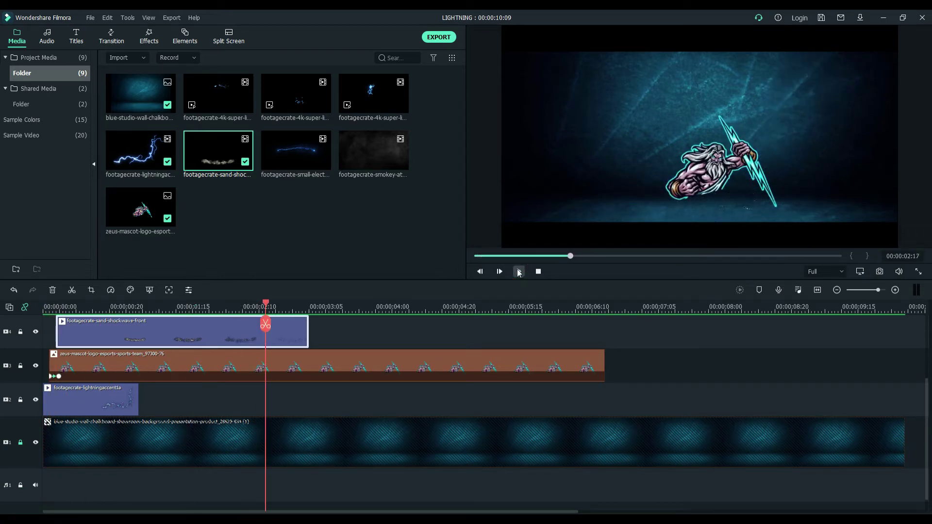
Step: Preview the footagecrate-4k-super clips in the media folder to compare their electric effects
click(291, 101)
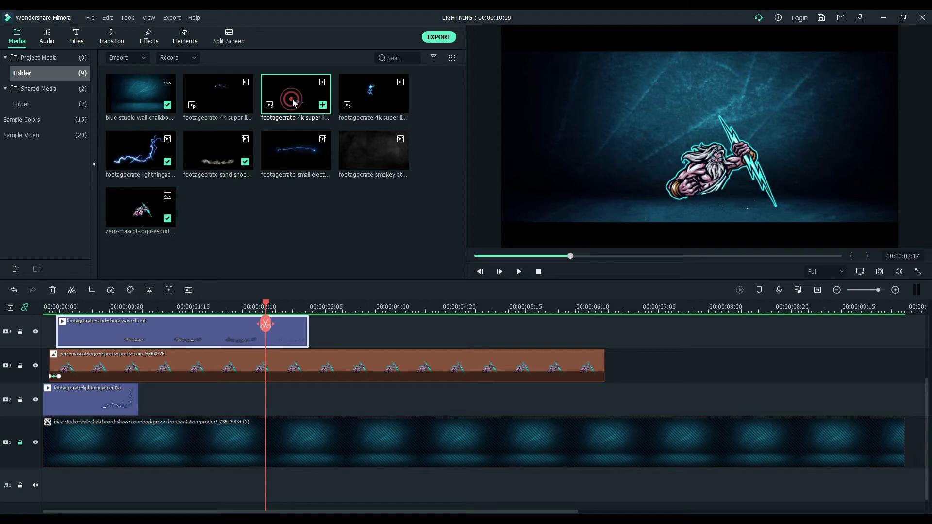
double_click(293, 103)
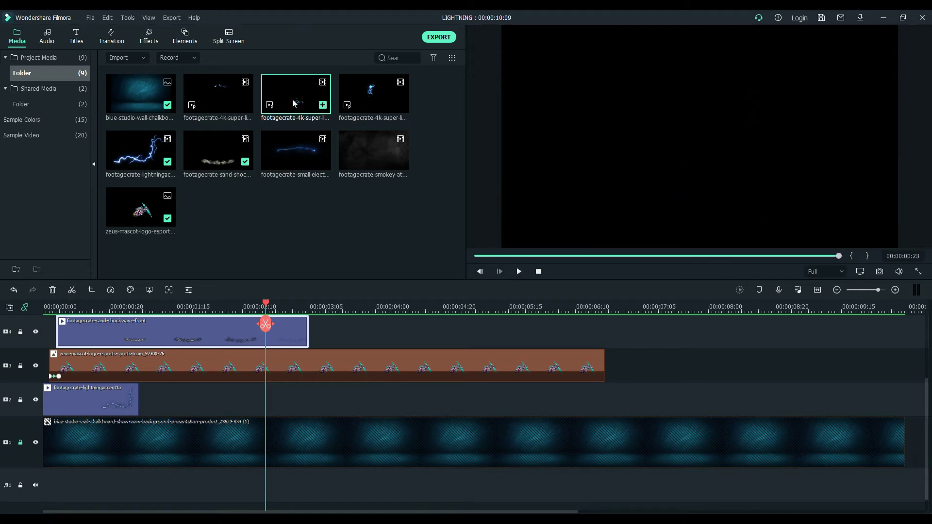
double_click(363, 104)
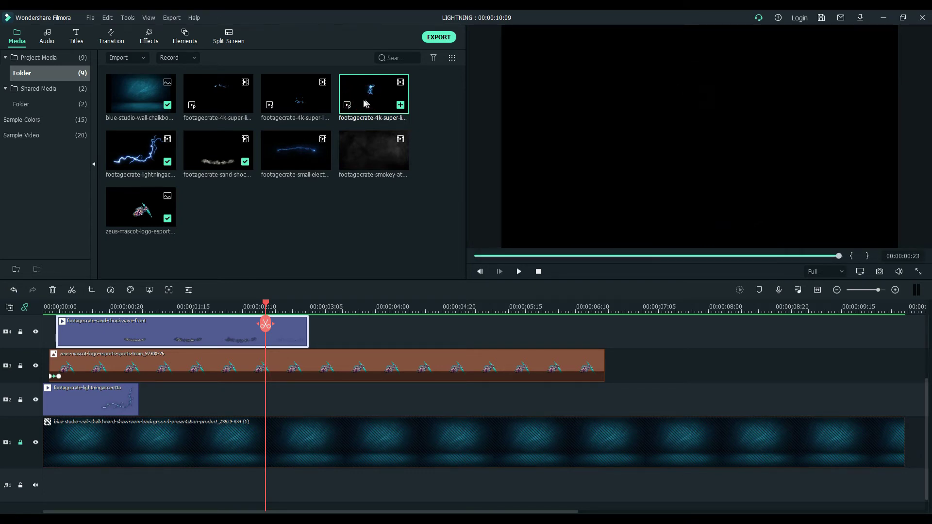
click(231, 103)
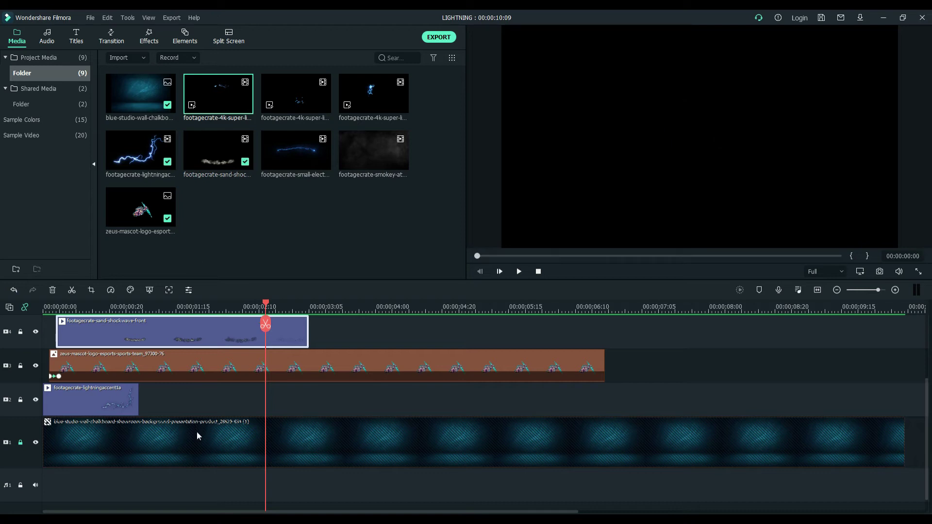
Step: Place the first footagecrate-4k-super clip on the track above the sand shockwave, starting where the lightning accent ends, and scrub to 00:00:01:15
scroll(192, 418, up, 1)
scroll(189, 413, up, 3)
drag(202, 100, 150, 359)
drag(265, 304, 255, 305)
drag(194, 328, 177, 358)
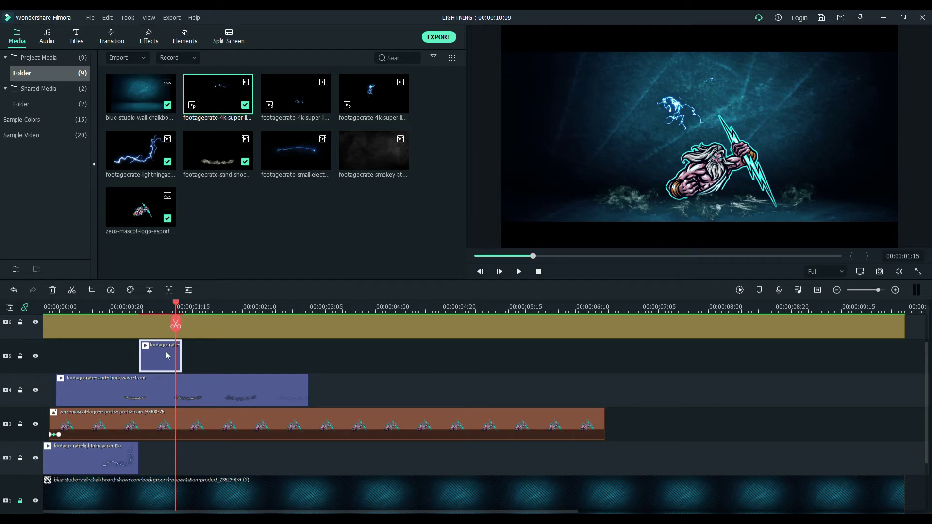
Step: Set the electric clip's 3D LUT to Gravity, and in the preview move it down over the logo and enlarge it slightly
double_click(164, 349)
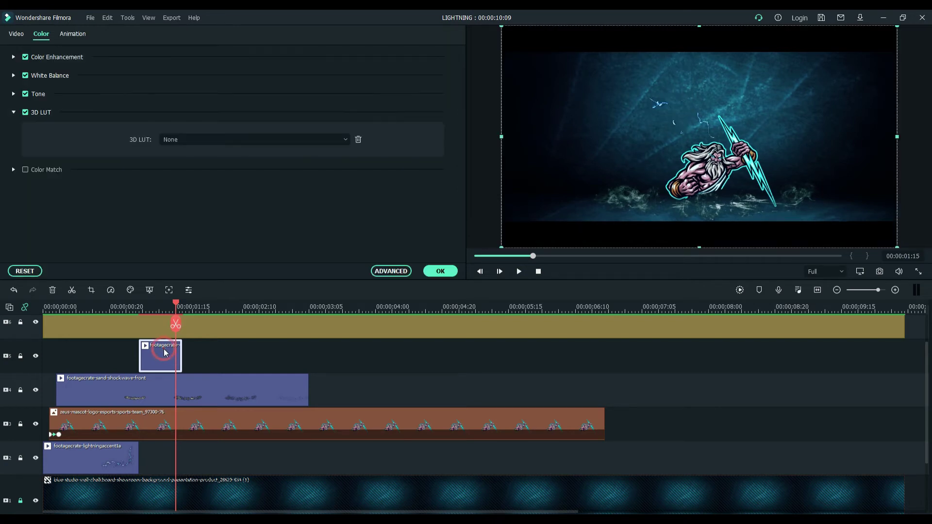
click(174, 139)
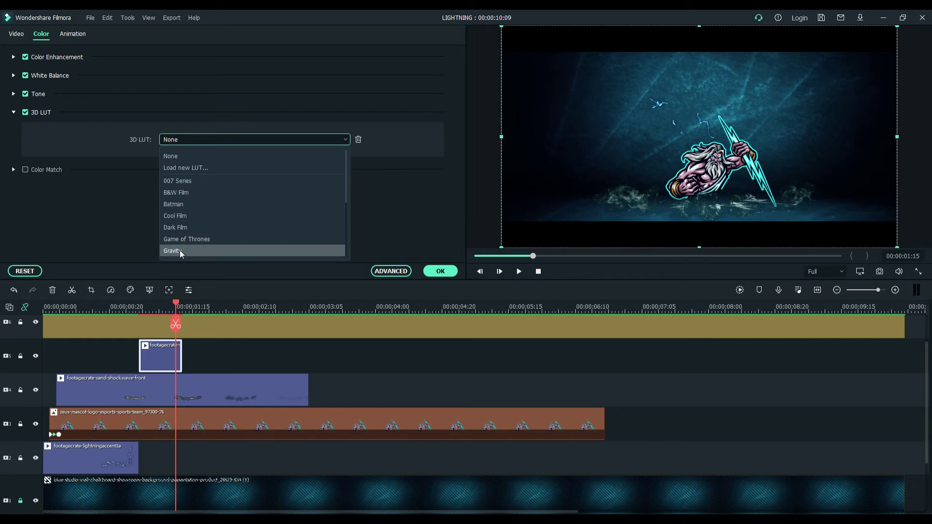
click(180, 250)
click(441, 272)
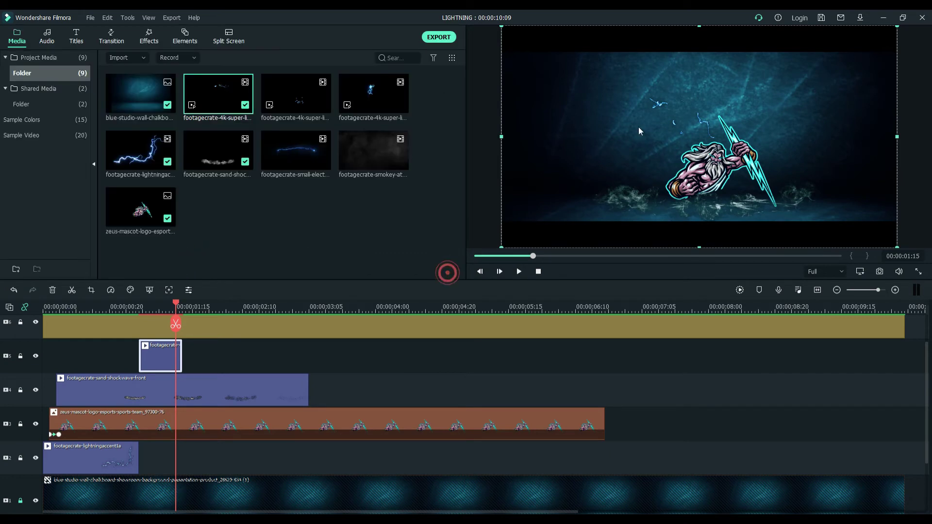
drag(500, 133, 532, 185)
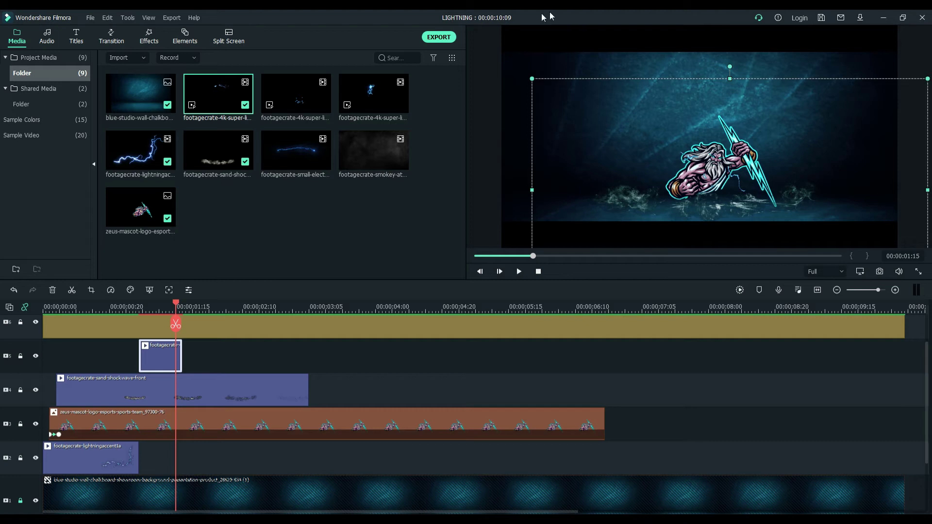
mouse_move(531, 77)
mouse_down()
mouse_move(503, 64)
mouse_move(521, 69)
mouse_up()
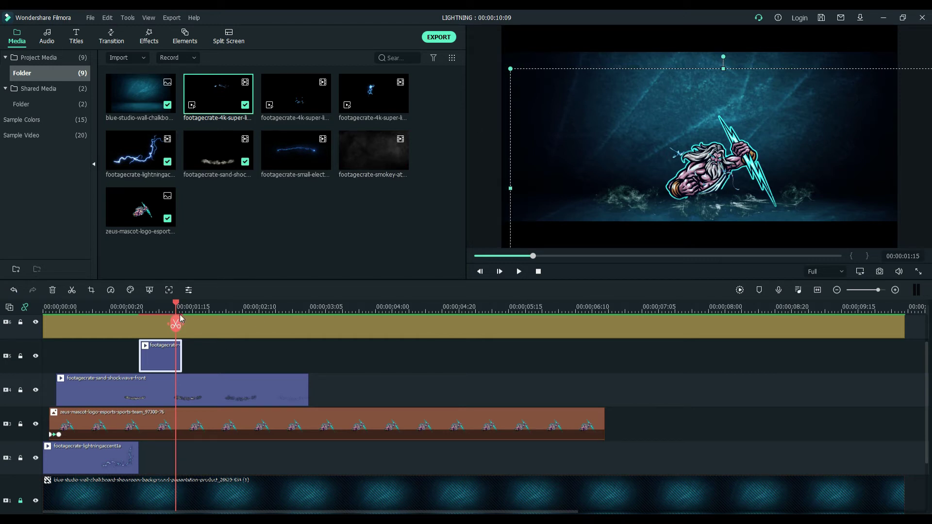
Step: Render the timeline preview, play the intro from the start, and scrub back to 00:00:01:12 to check the electric effect
click(538, 271)
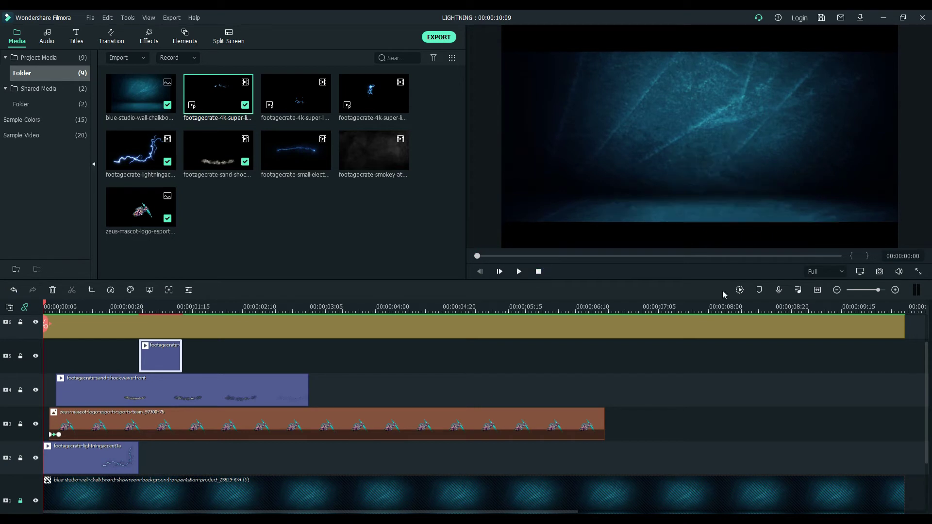
click(740, 290)
click(518, 273)
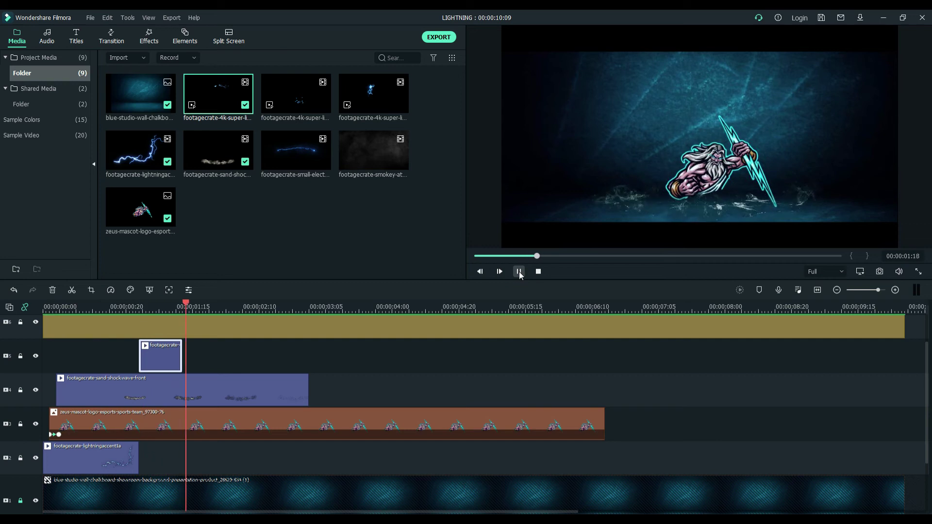
click(519, 272)
drag(292, 303, 173, 358)
Step: Scale the electric clip to 236.94% and centre its burst over the logo at position X 142.6, Y -227.0
double_click(174, 358)
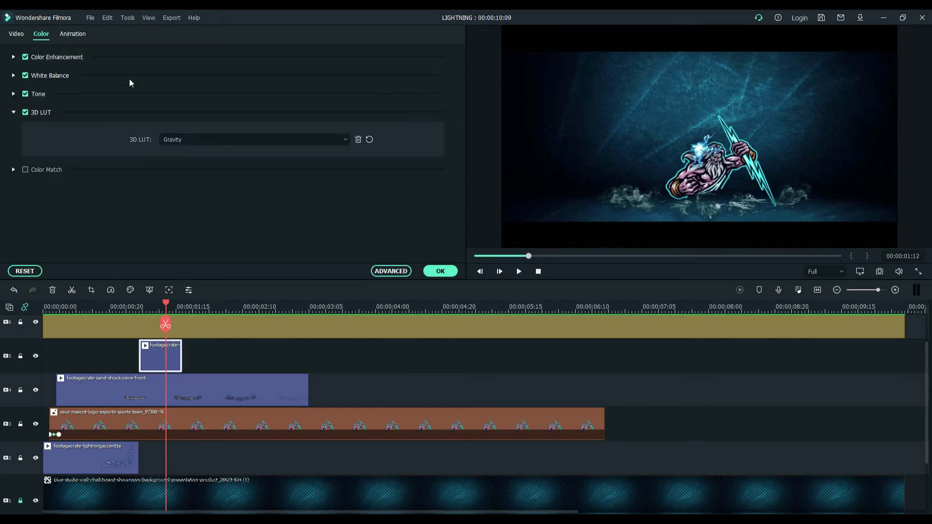
click(14, 34)
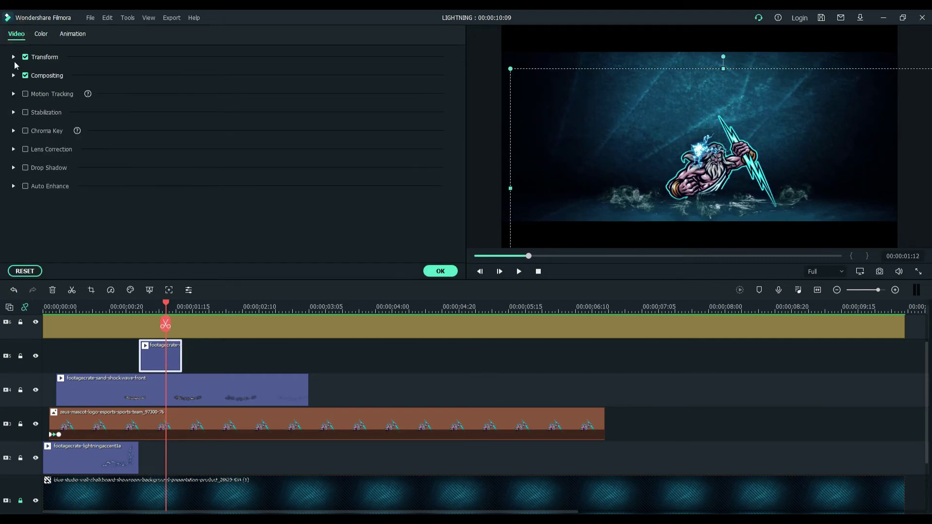
click(14, 56)
drag(200, 124, 250, 124)
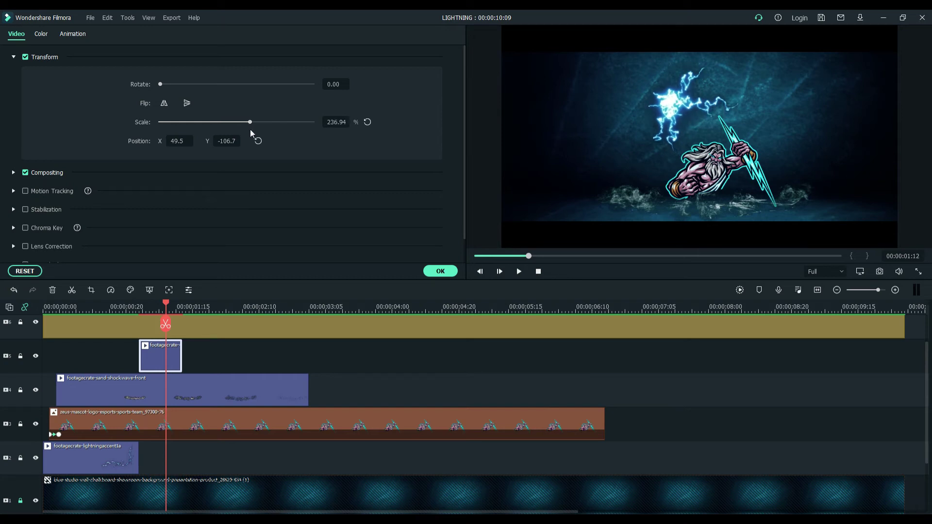
drag(669, 104, 695, 182)
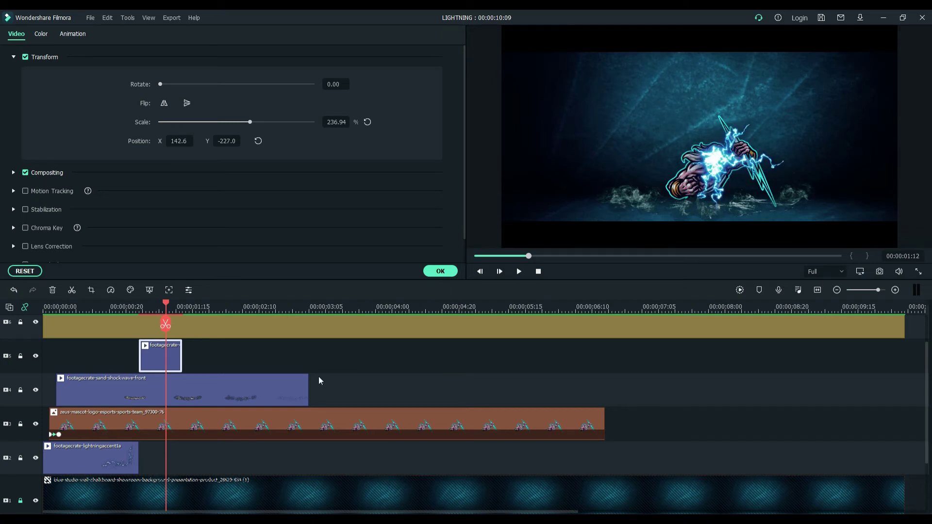
Step: Shift the Cinema 21:9, sand shockwave and logo clips up one track and place the electric clip directly beneath the logo, starting just before 00:00:01:00
scroll(195, 398, up, 2)
drag(212, 355, 208, 333)
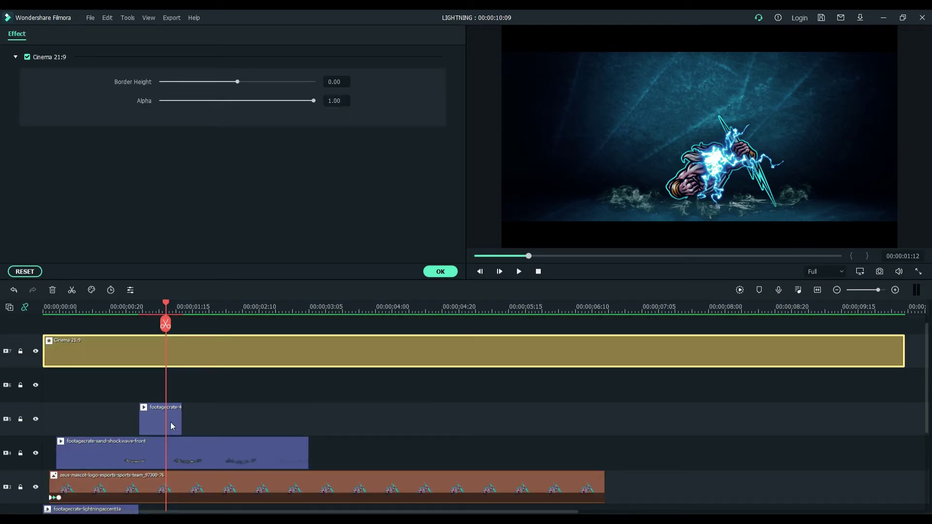
click(170, 426)
drag(171, 426, 174, 462)
scroll(153, 389, down, 1)
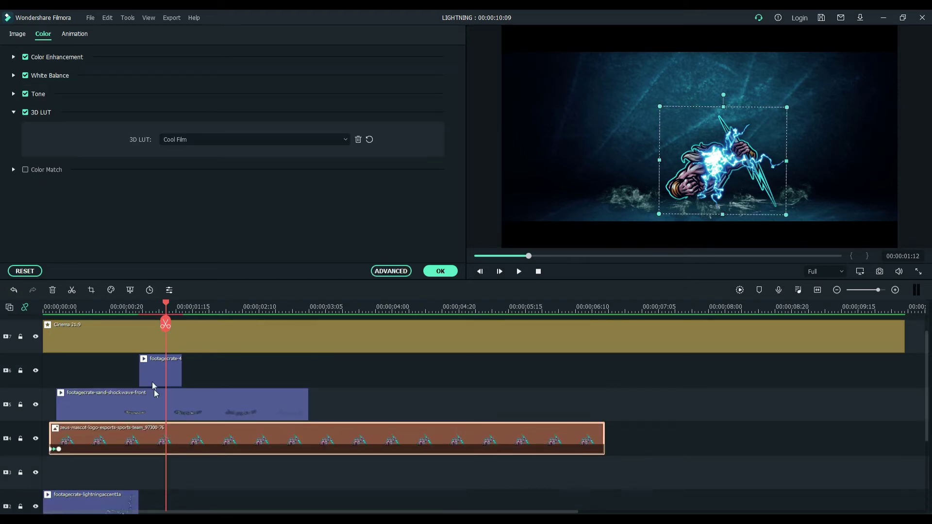
drag(161, 367, 135, 466)
Step: Play the intro from the start to check the electric burst behind the logo, and scrub back to 00:00:01:11
drag(163, 324, 128, 327)
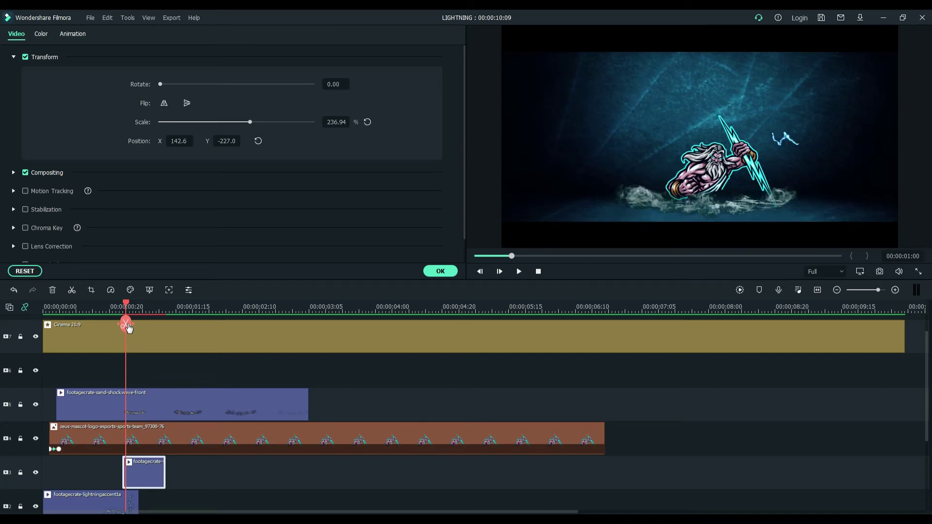
drag(133, 308, 42, 318)
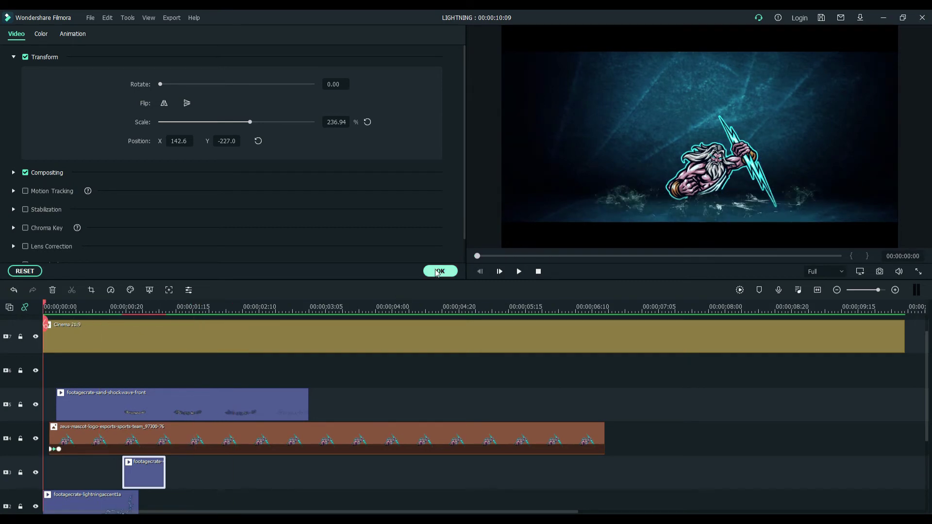
click(440, 271)
click(538, 272)
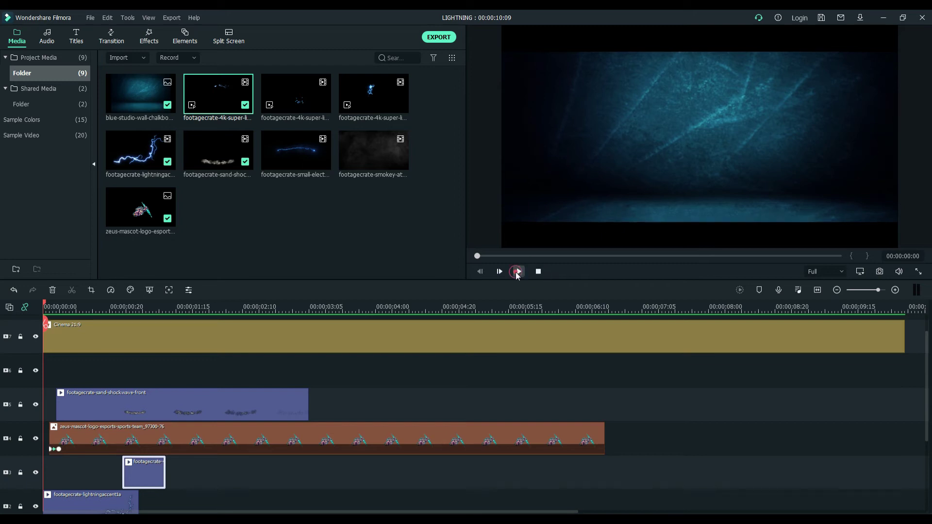
click(518, 272)
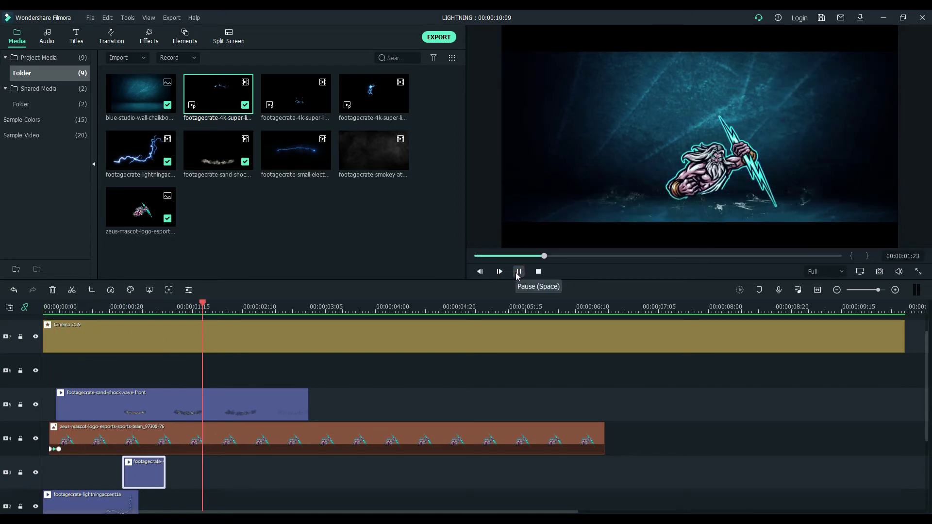
click(519, 272)
drag(313, 303, 165, 363)
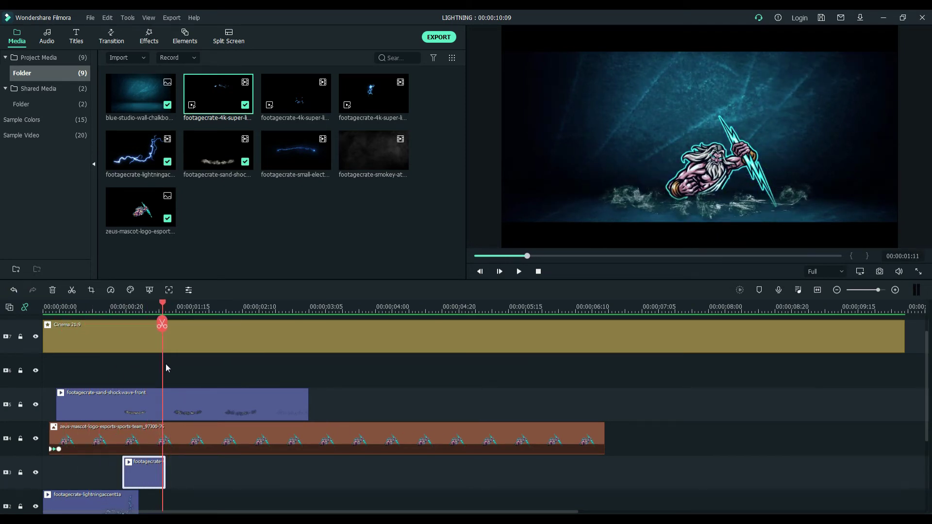
Step: Place the second footagecrate-4k-super clip directly after the first one beneath the logo, and move the sand shockwave up one track
double_click(294, 104)
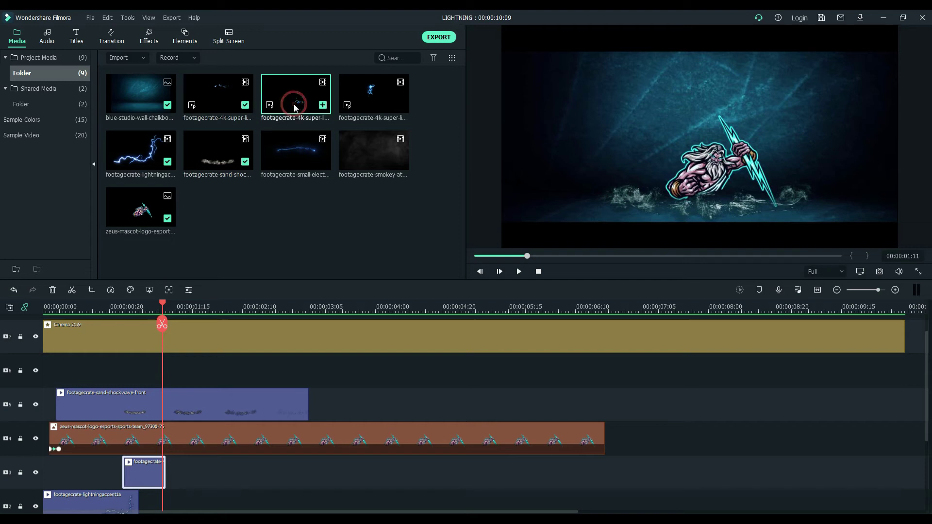
drag(294, 104, 432, 413)
drag(198, 478, 189, 477)
drag(189, 408, 189, 387)
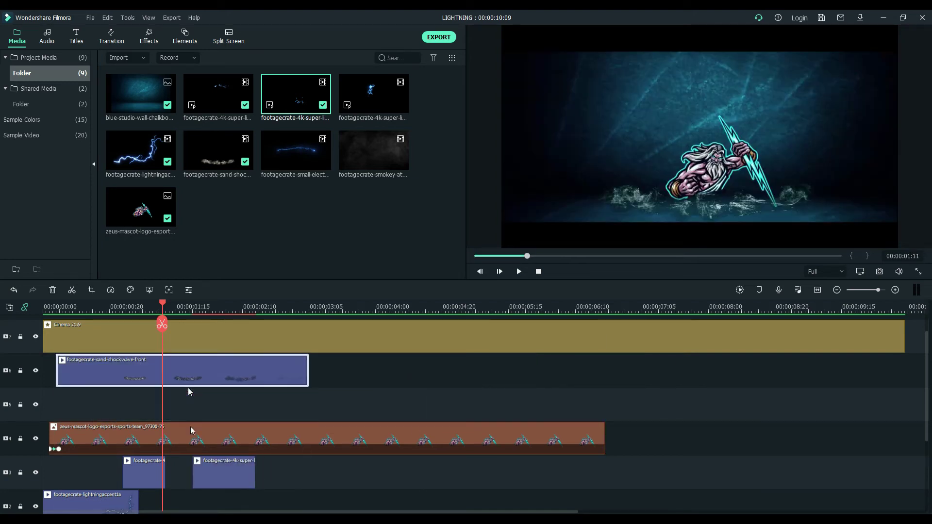
drag(215, 467, 188, 470)
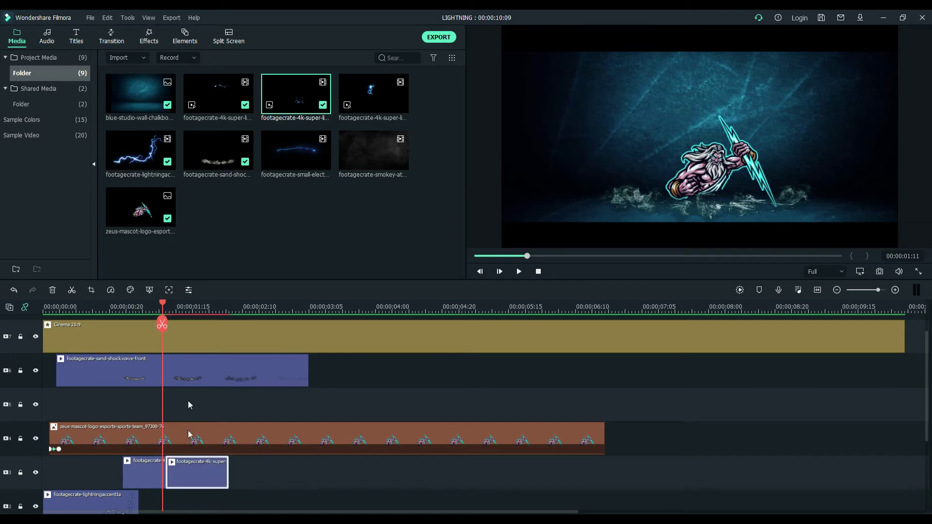
Step: Scrub through the second footagecrate-4k-super clip to 00:00:01:20 and delete it from the timeline
drag(165, 307, 194, 365)
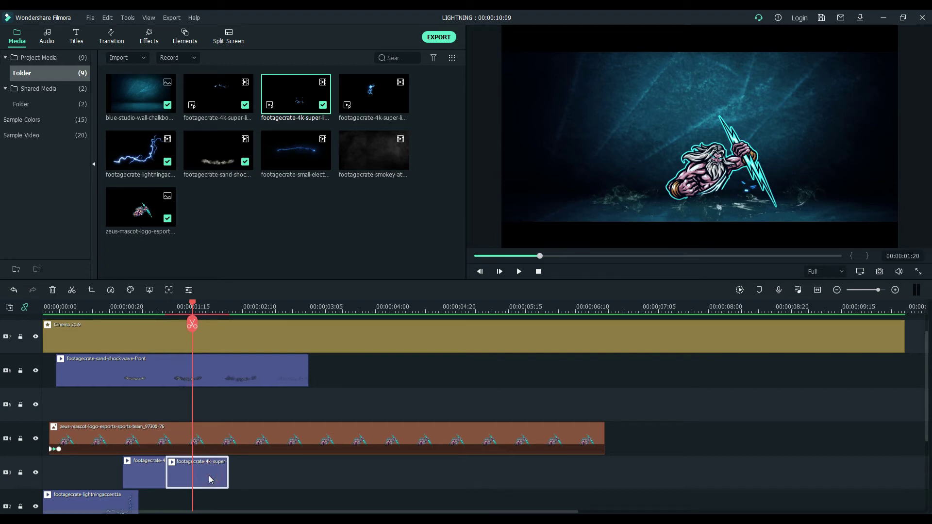
key(Delete)
Step: Preview the three footagecrate-4k-super clips in the media folder again, replaying the third to examine its electric burst
click(214, 108)
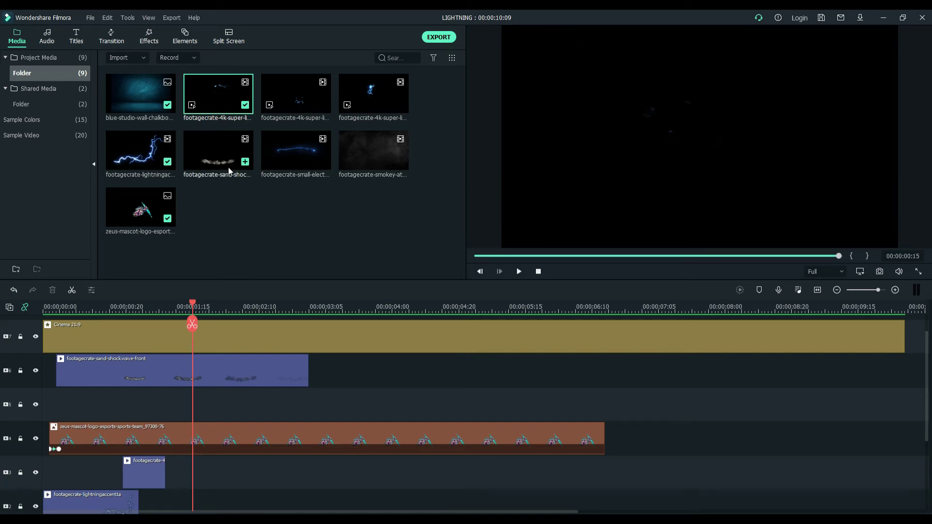
click(294, 106)
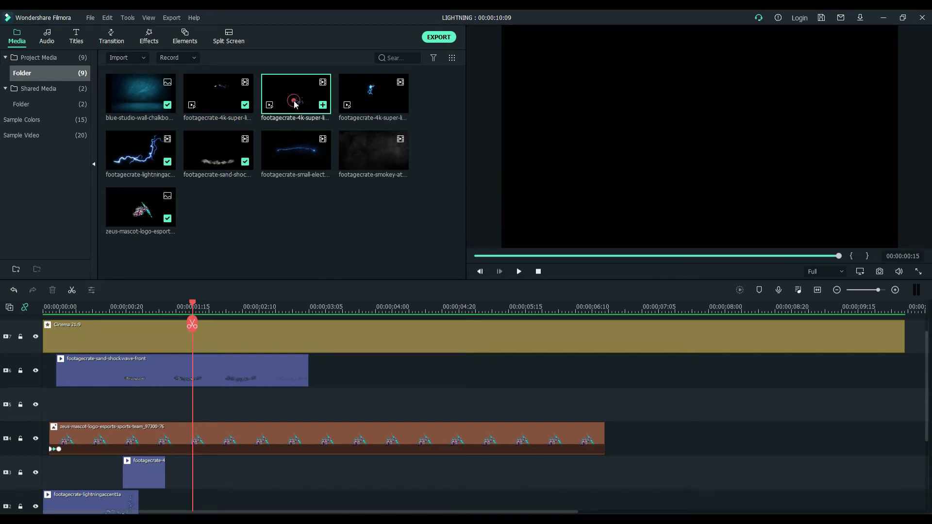
click(380, 104)
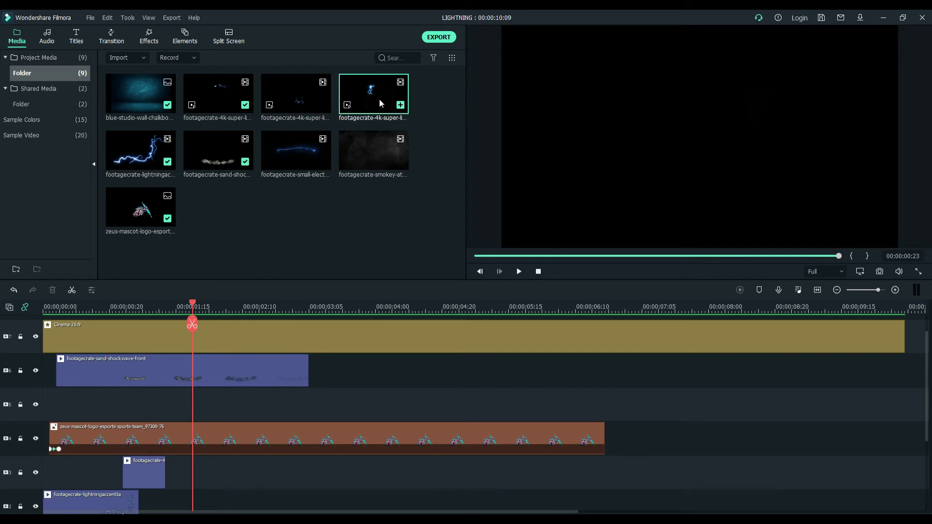
click(369, 101)
click(368, 97)
click(368, 99)
click(368, 99)
click(368, 99)
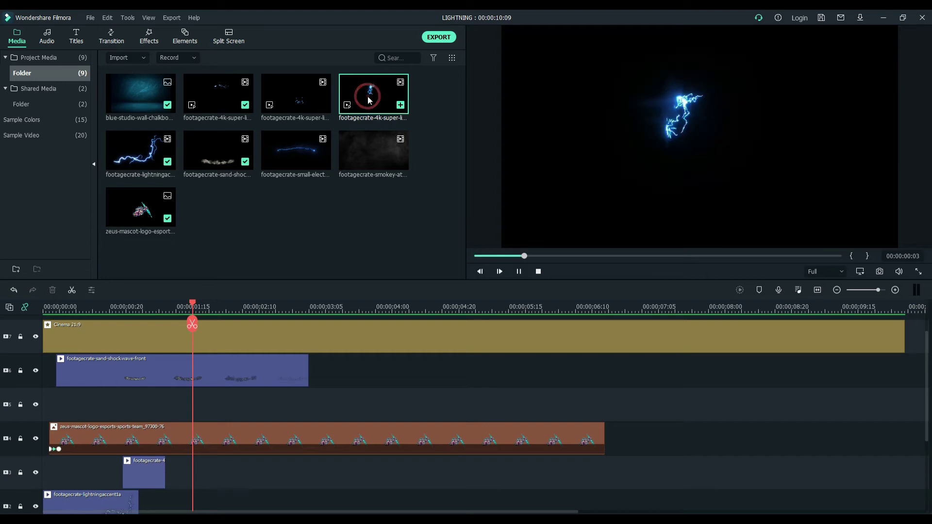
Step: Place the third footagecrate-4k-super clip directly after the first one beneath the logo and rotate it to 272.87 degrees
drag(368, 100, 173, 470)
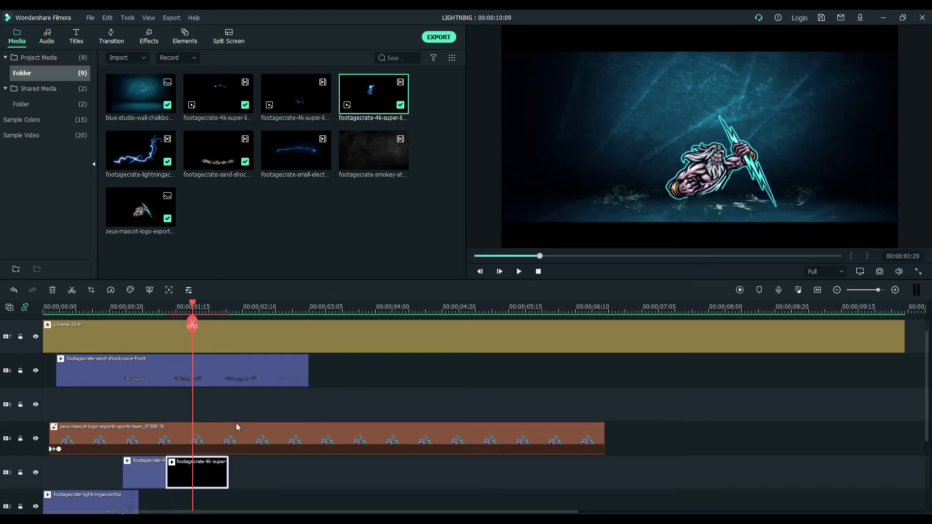
drag(193, 307, 188, 307)
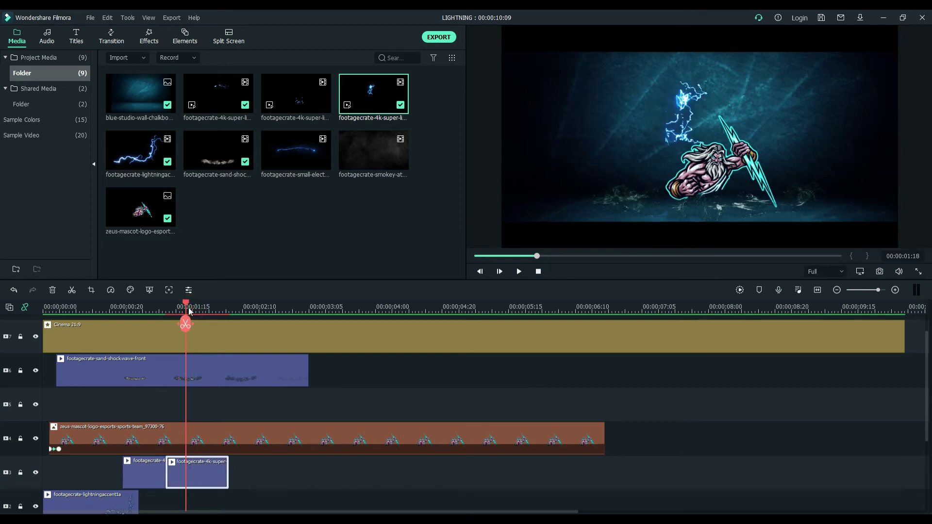
double_click(203, 466)
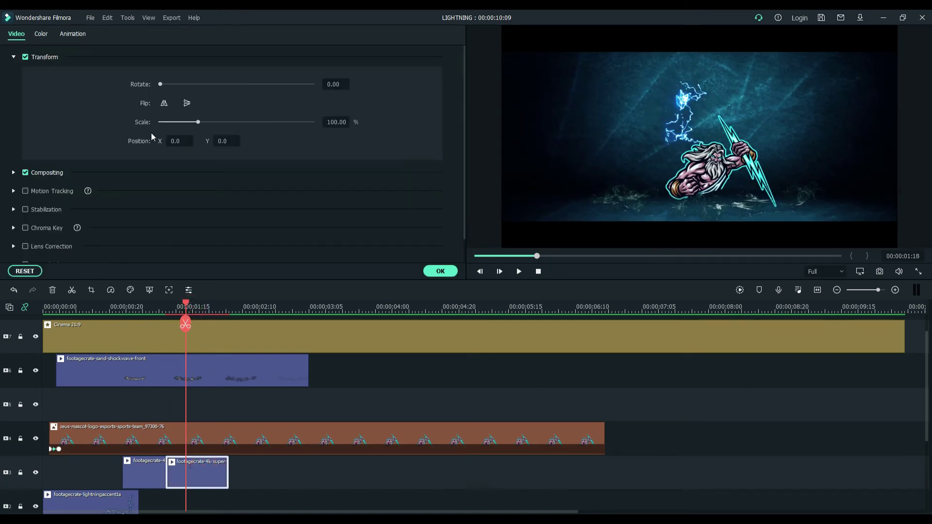
drag(160, 85, 275, 115)
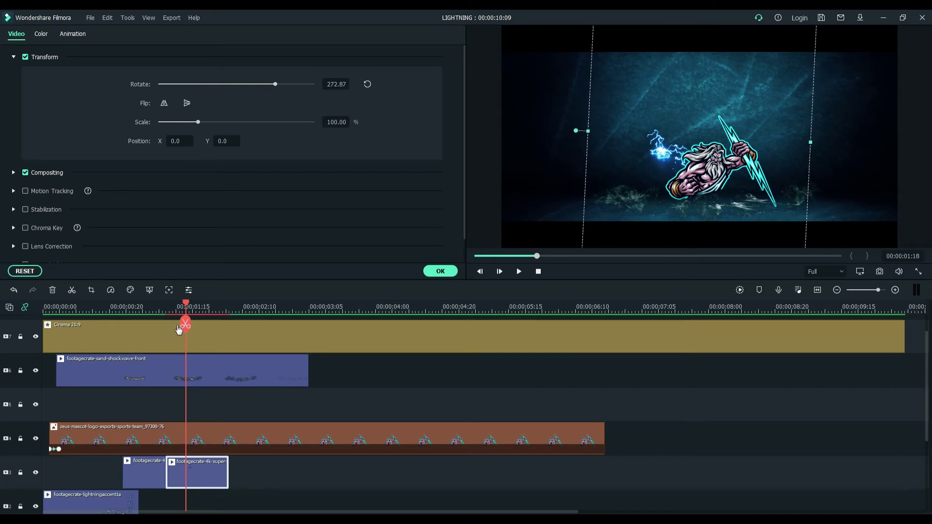
drag(188, 306, 201, 340)
click(441, 270)
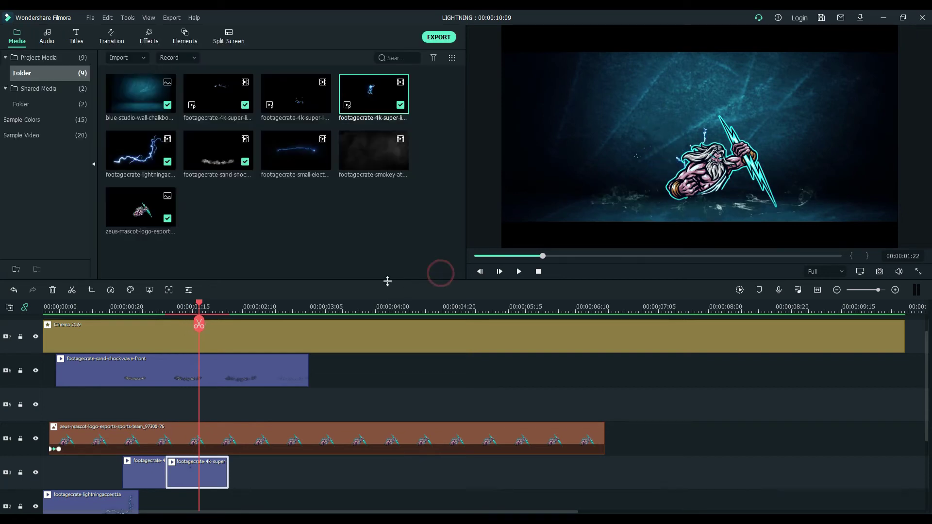
Step: Scrub the rotated electric clip to 00:00:01:23 and lock the sand shockwave's track against selection in the preview
double_click(210, 473)
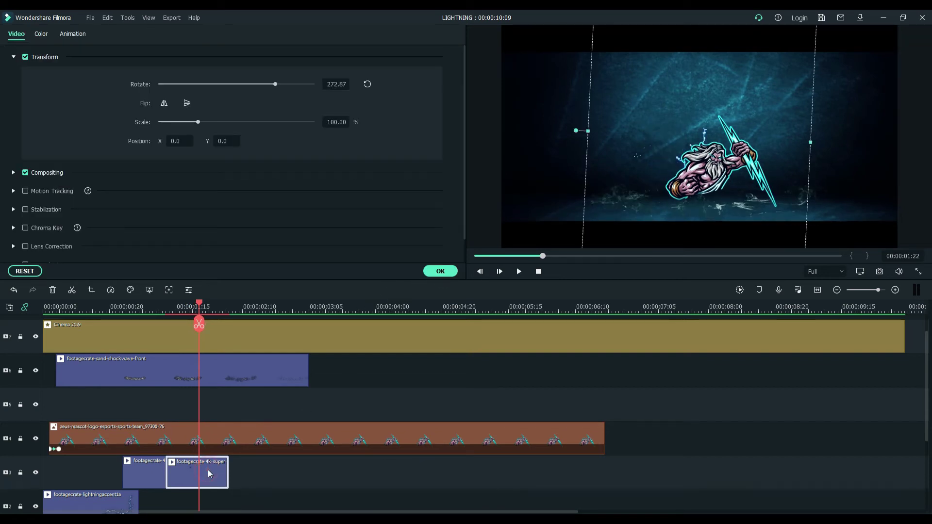
mouse_move(198, 307)
mouse_down()
mouse_move(215, 310)
mouse_move(185, 310)
mouse_move(205, 310)
mouse_up()
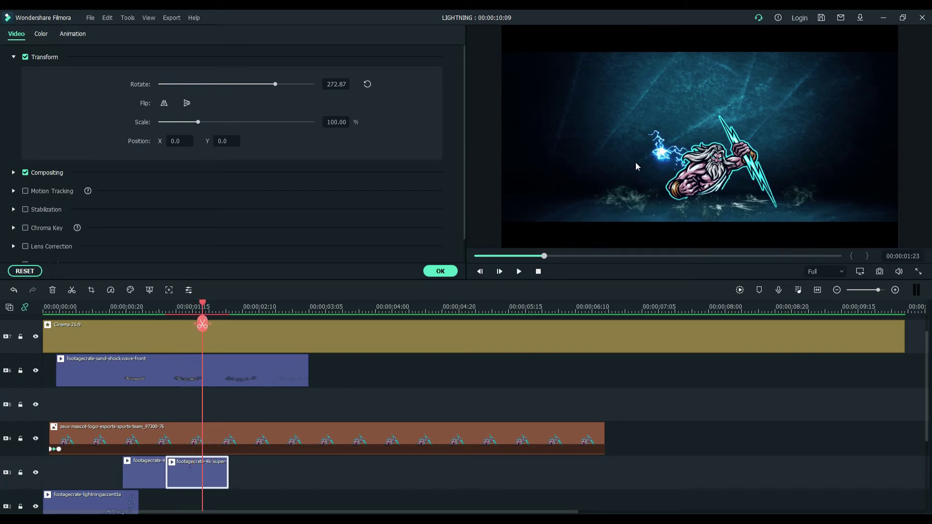
click(662, 154)
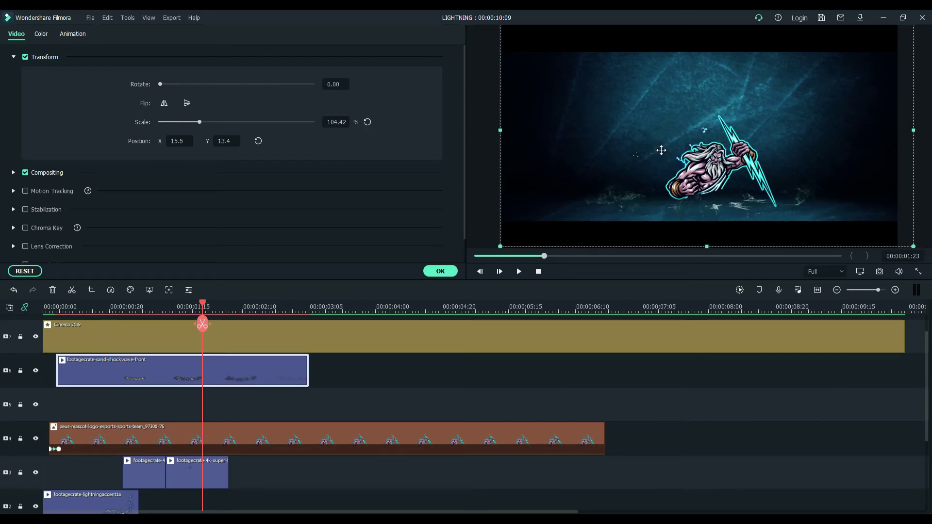
key(Down)
click(21, 371)
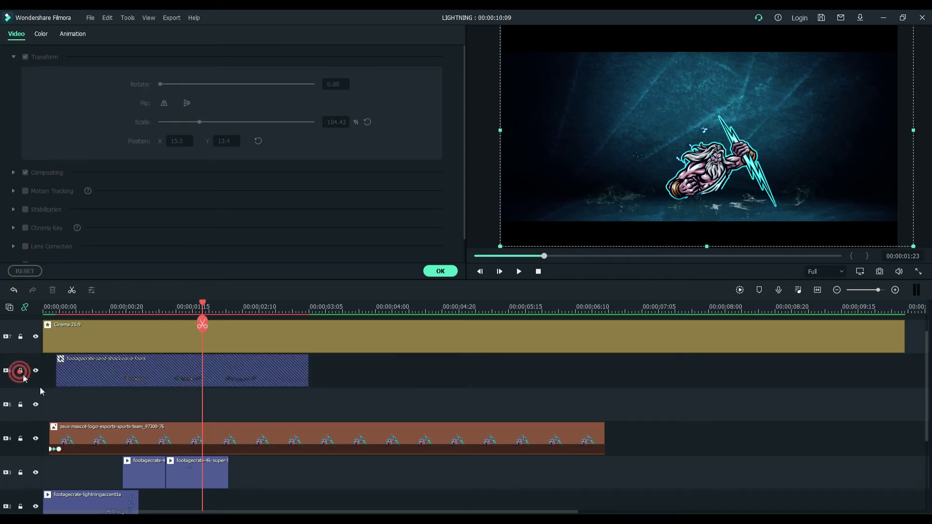
Step: Reposition the rotated electric clip to X 40.0 and Y -79.2 beneath the Zeus logo
click(209, 476)
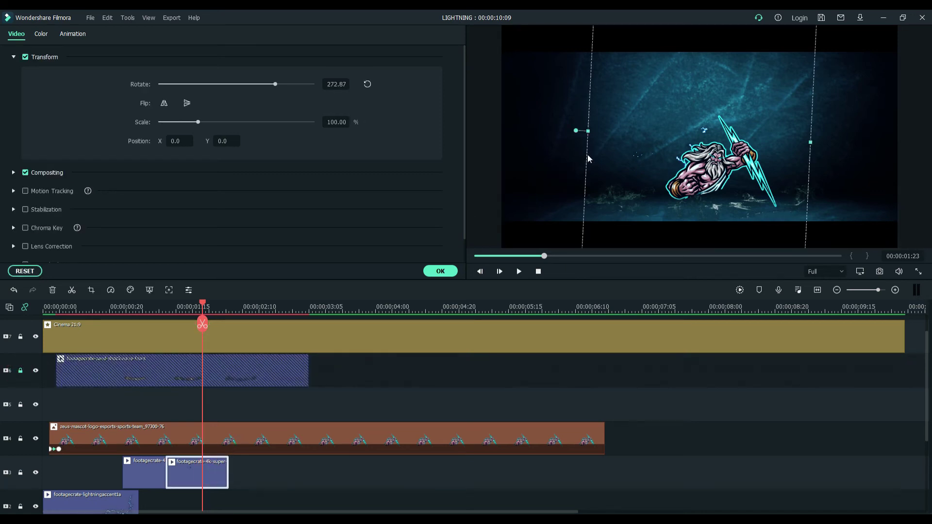
drag(587, 156, 602, 192)
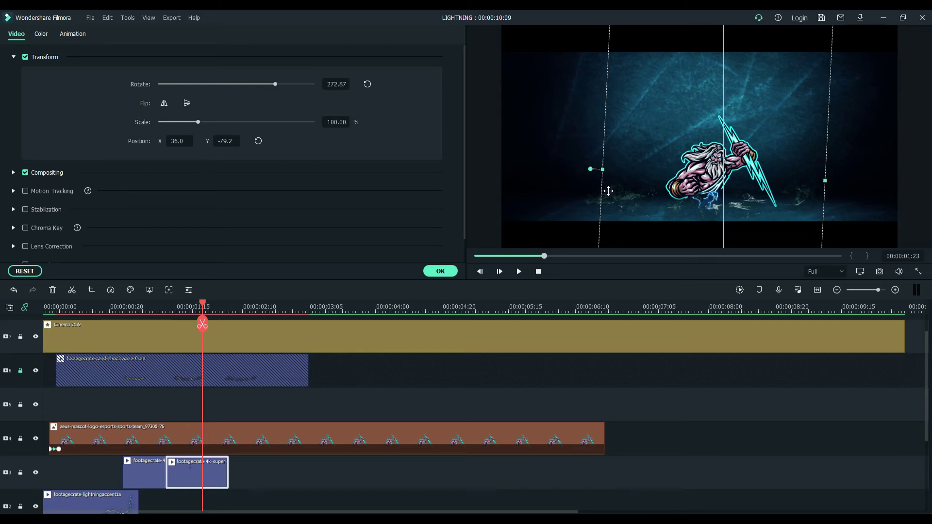
drag(608, 191, 609, 191)
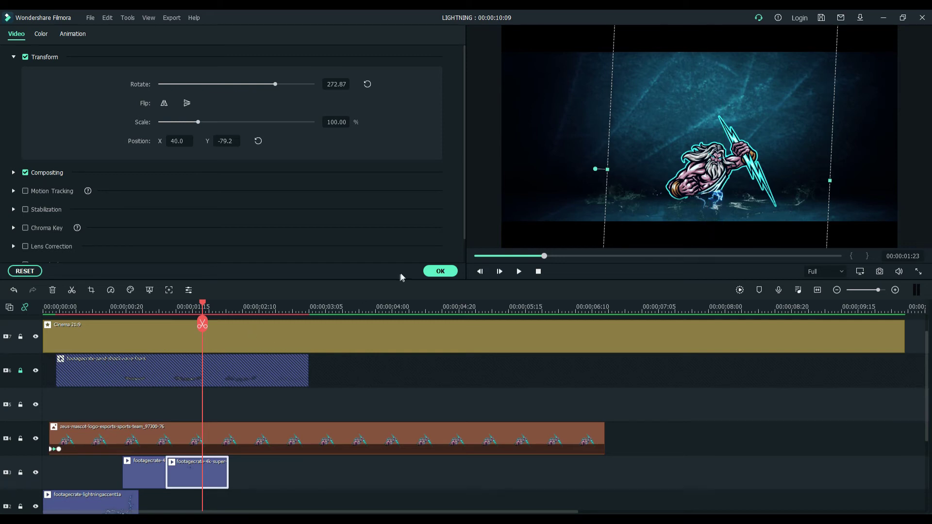
click(440, 270)
Step: Render the timeline preview and play the intro from the start
drag(187, 313, 40, 343)
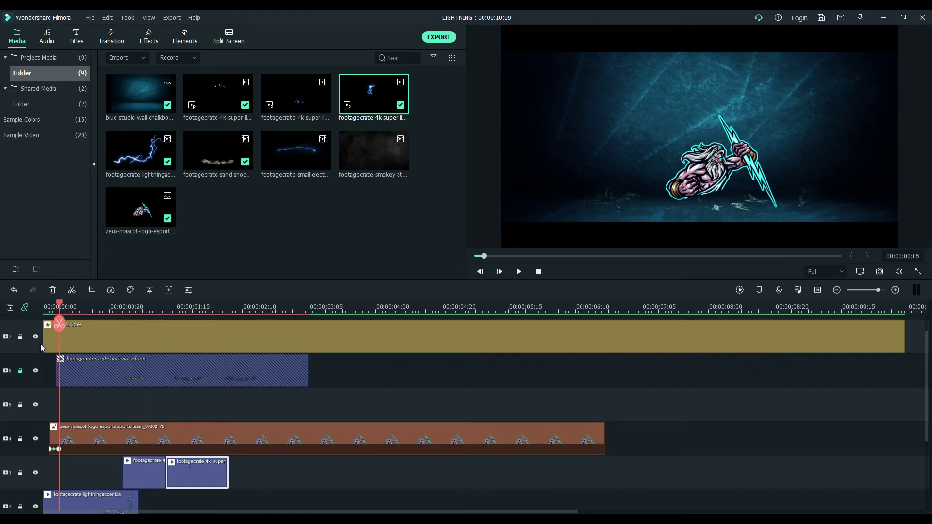
click(738, 289)
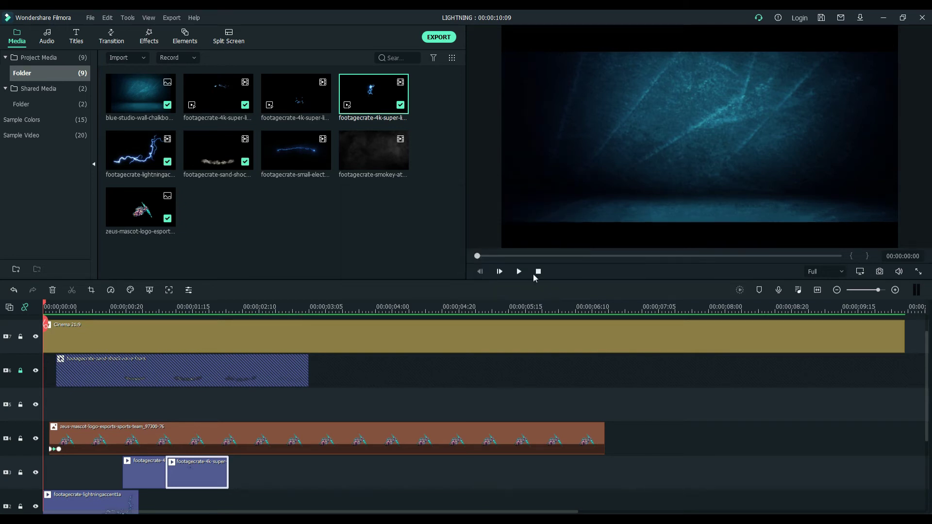
click(518, 273)
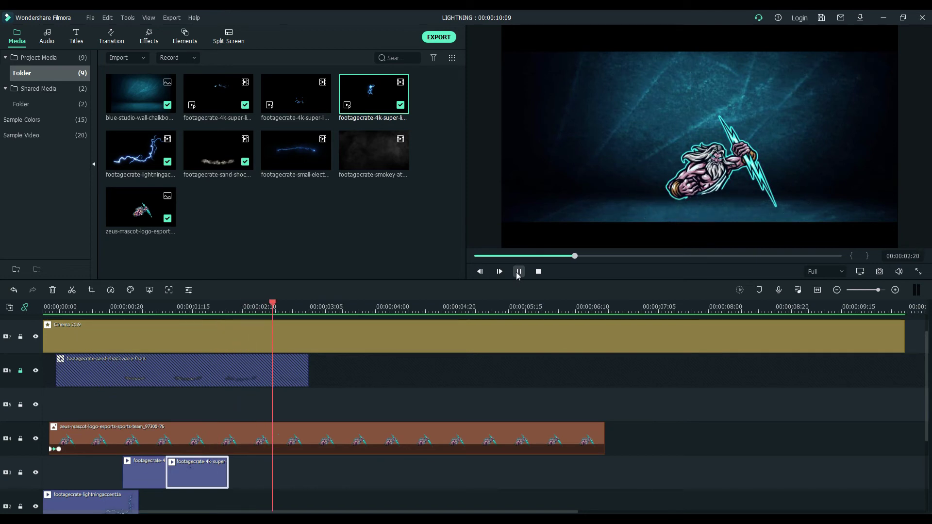
click(519, 271)
click(518, 273)
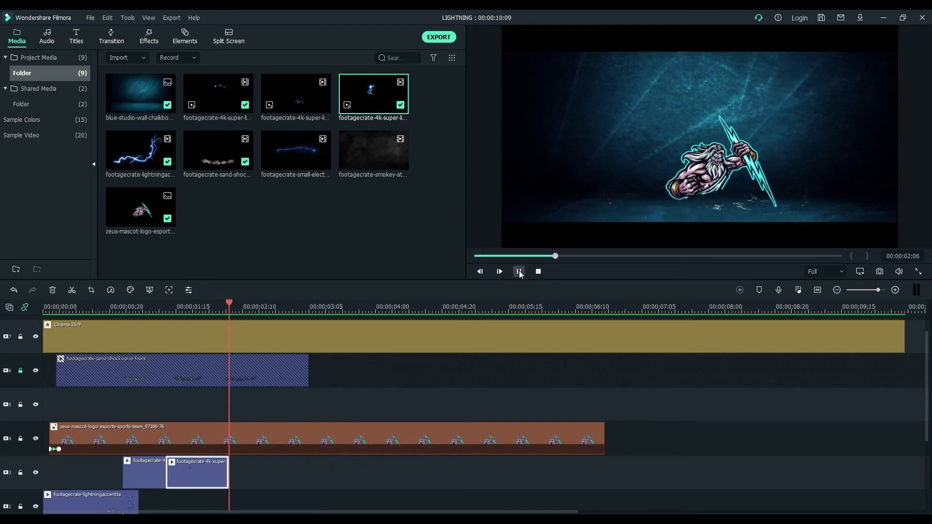
click(537, 272)
Step: Replay the intro's first three seconds repeatedly to examine the timing of the lightning, sand shockwave and electric bursts around the logo
click(518, 272)
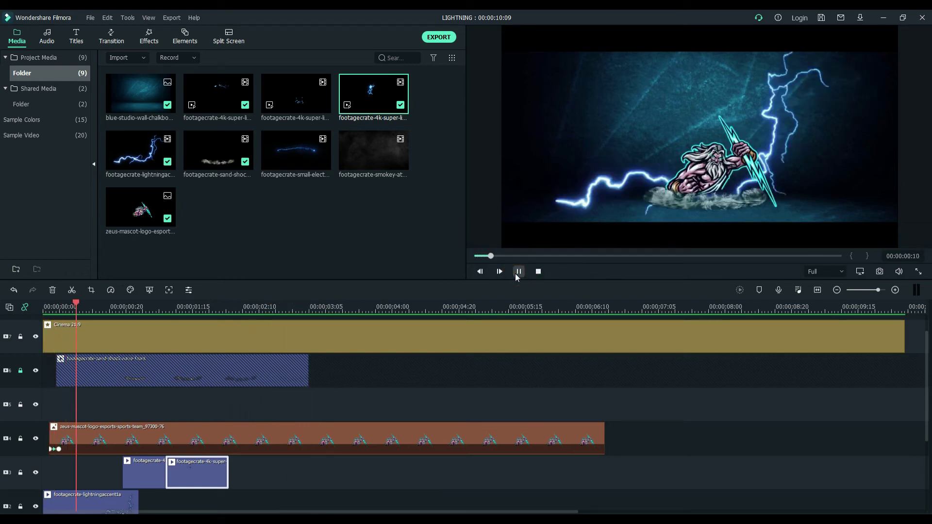
click(517, 271)
click(537, 271)
click(518, 271)
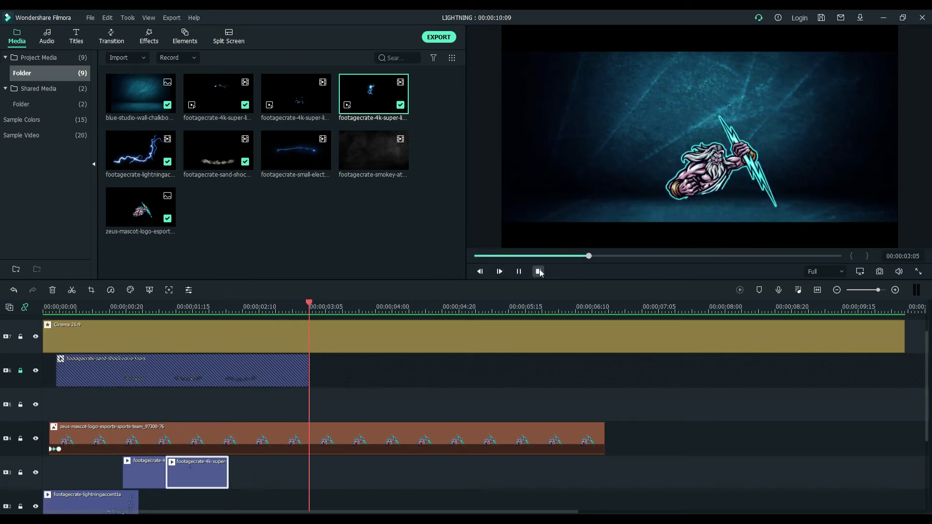
click(539, 272)
click(518, 272)
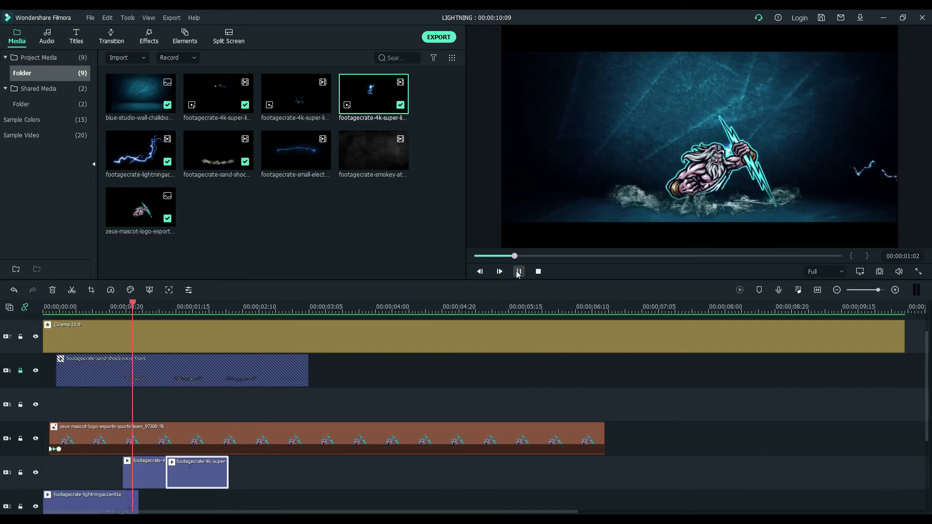
click(538, 271)
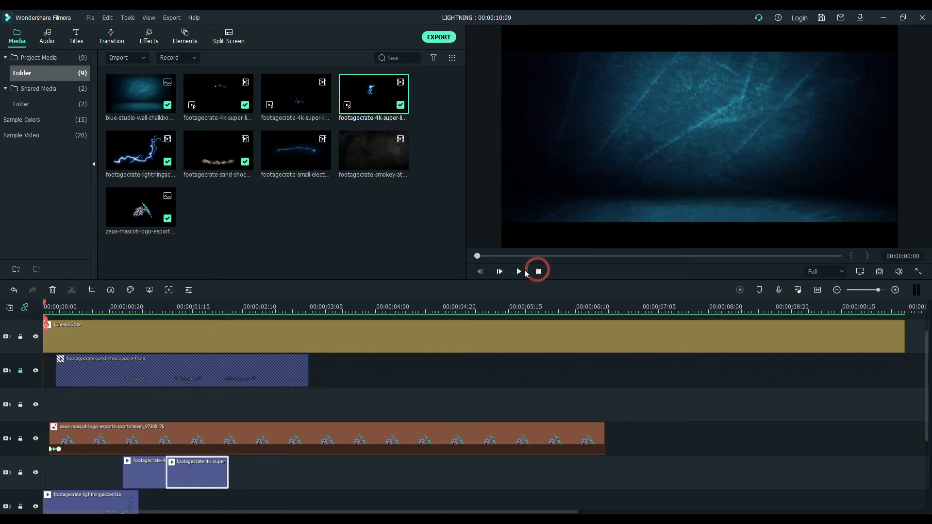
click(518, 272)
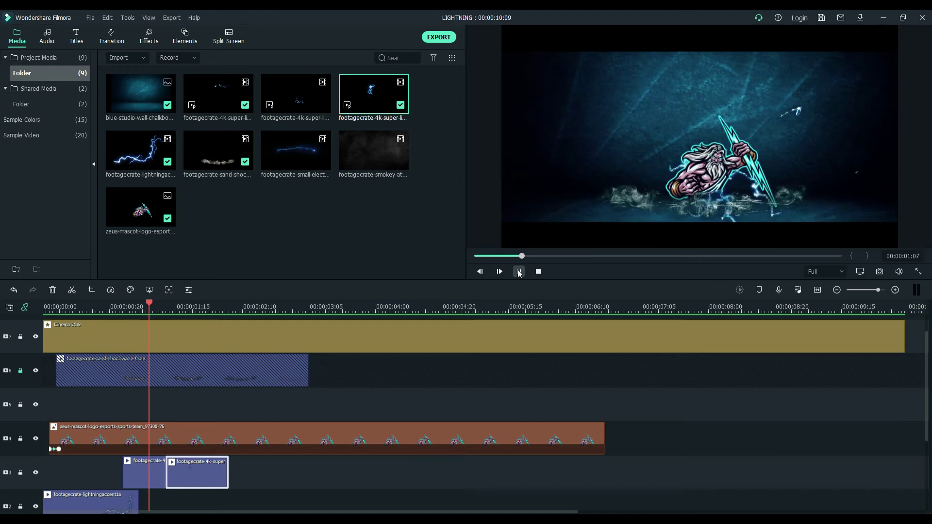
click(538, 271)
click(519, 272)
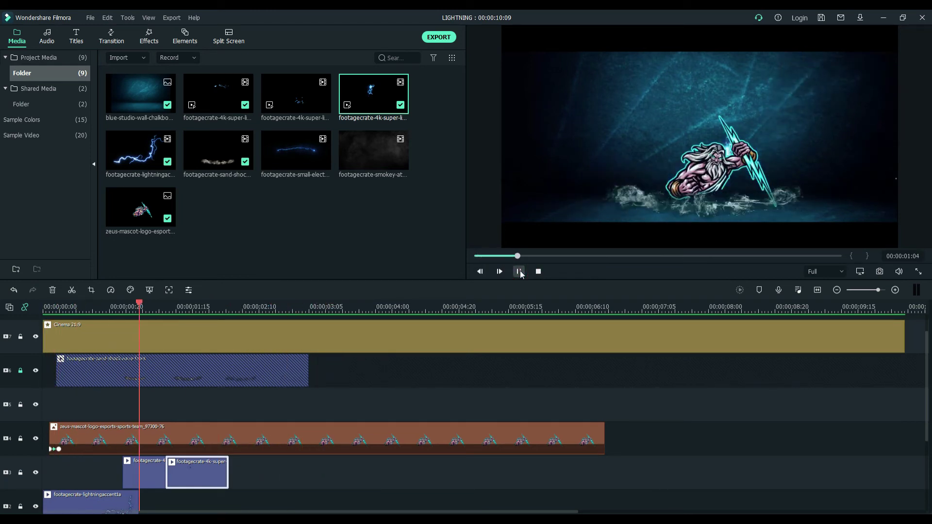
click(537, 271)
click(518, 272)
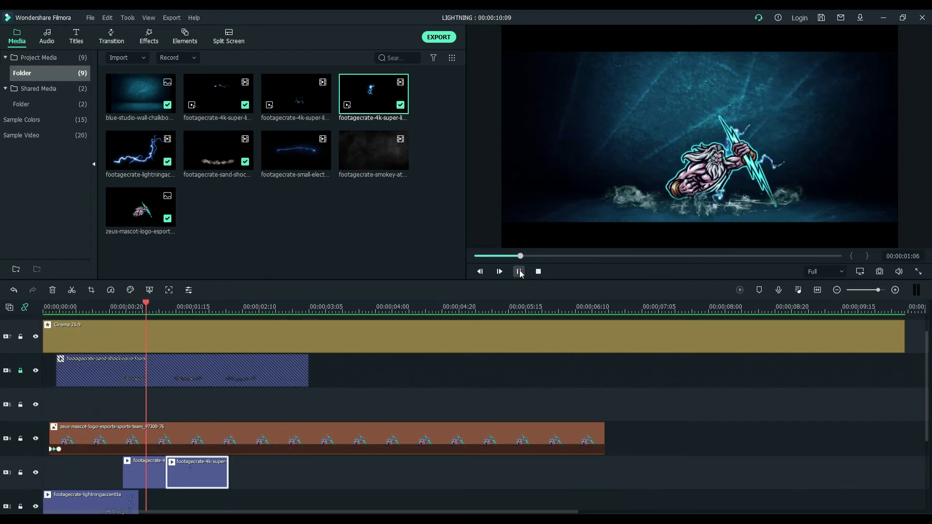
click(519, 272)
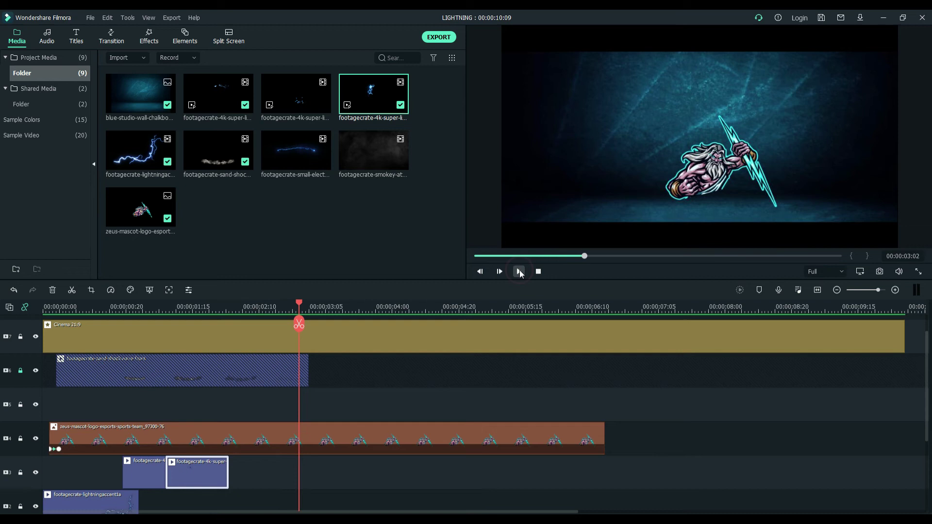
drag(289, 305, 25, 347)
click(518, 271)
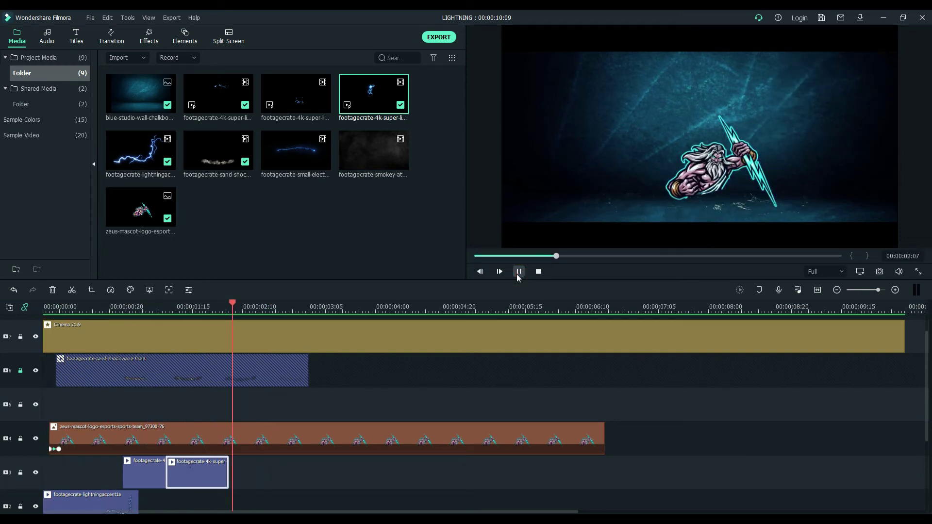
click(539, 271)
click(518, 272)
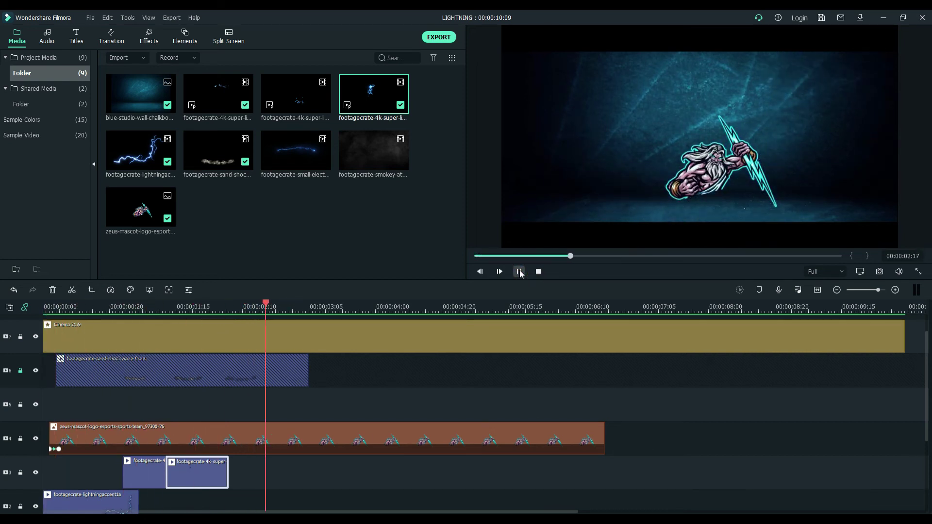
click(539, 271)
click(519, 272)
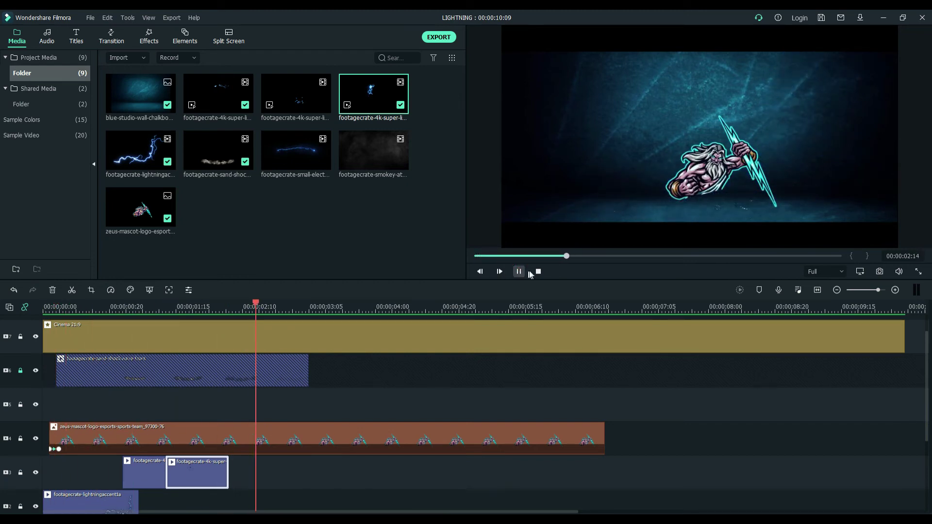
click(536, 271)
click(517, 272)
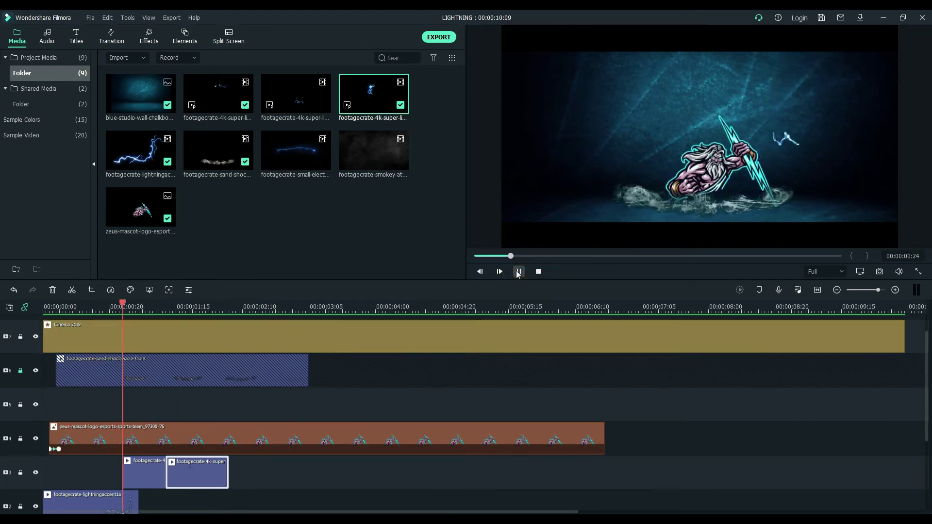
click(536, 272)
click(518, 272)
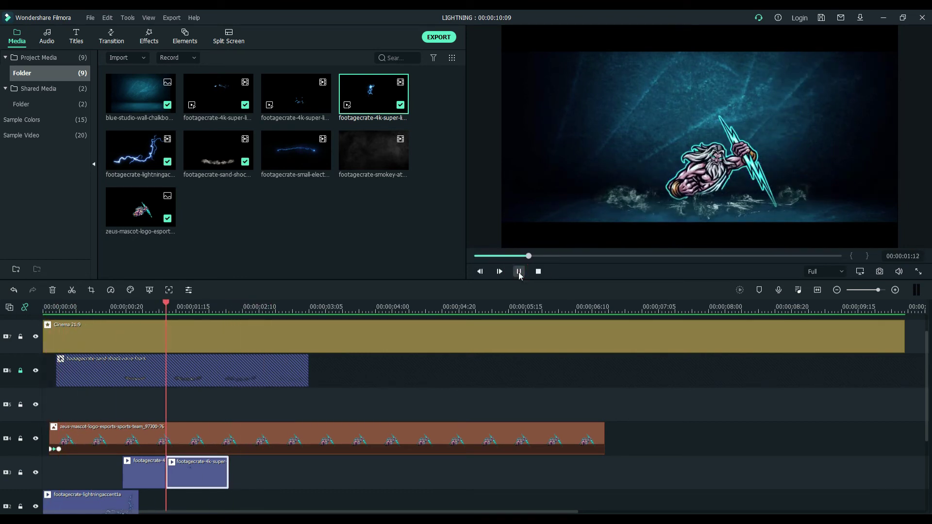
click(519, 272)
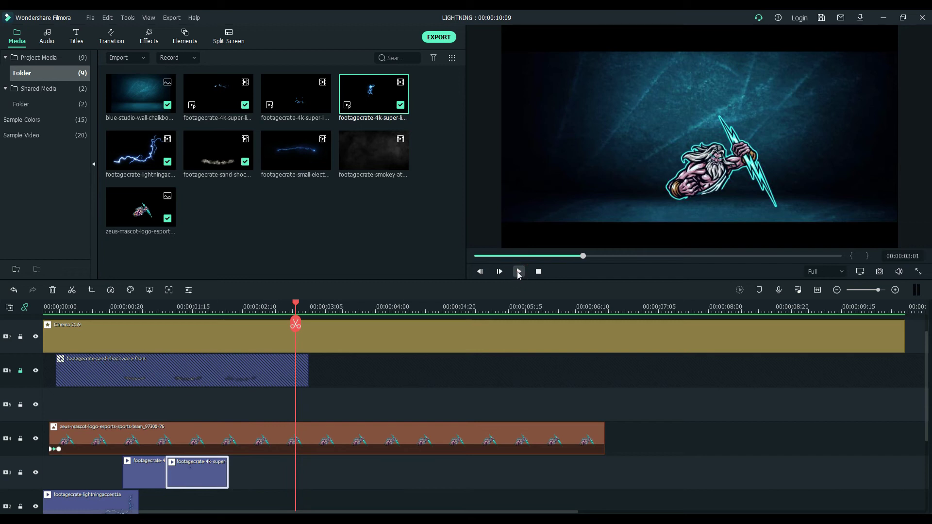
Step: Preview the lightning accent clip and the first and second footagecrate-4k-super clips in the media folder to compare their electric effects
double_click(294, 104)
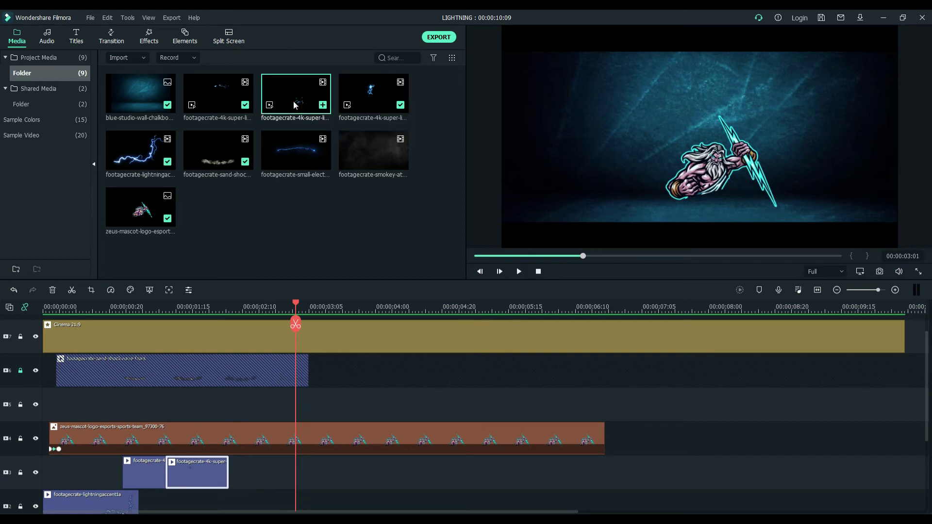
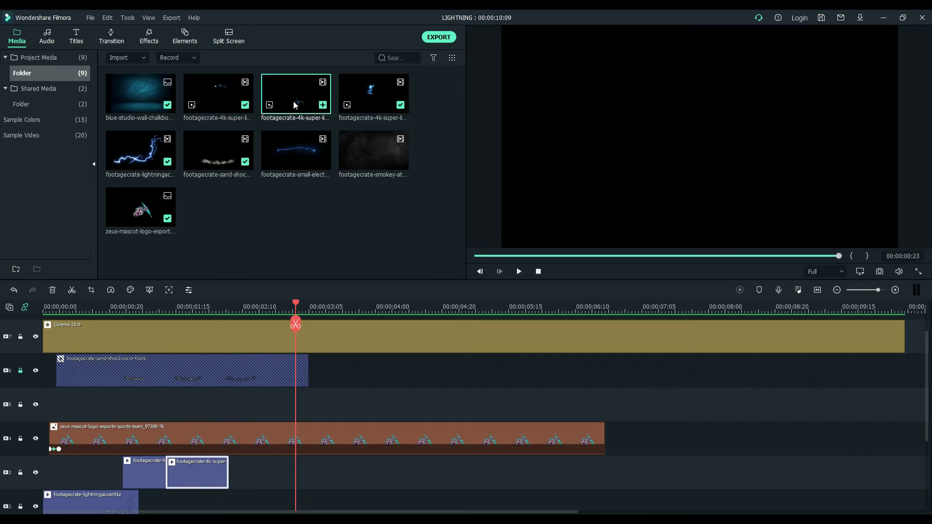
double_click(137, 166)
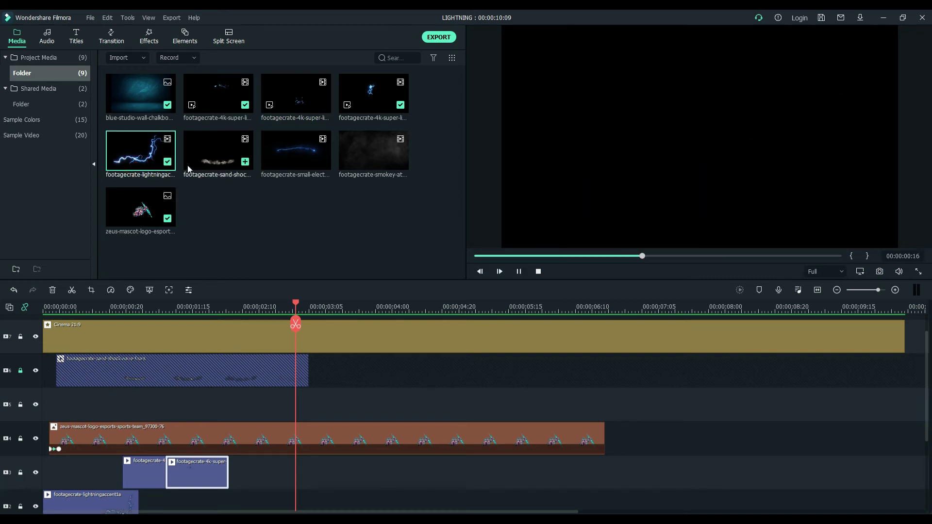
click(209, 103)
double_click(209, 103)
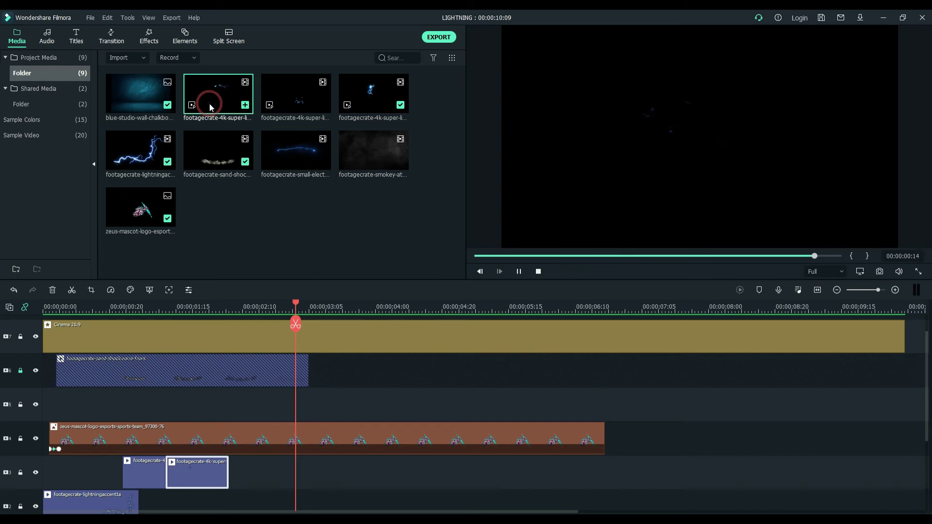
click(211, 106)
double_click(206, 104)
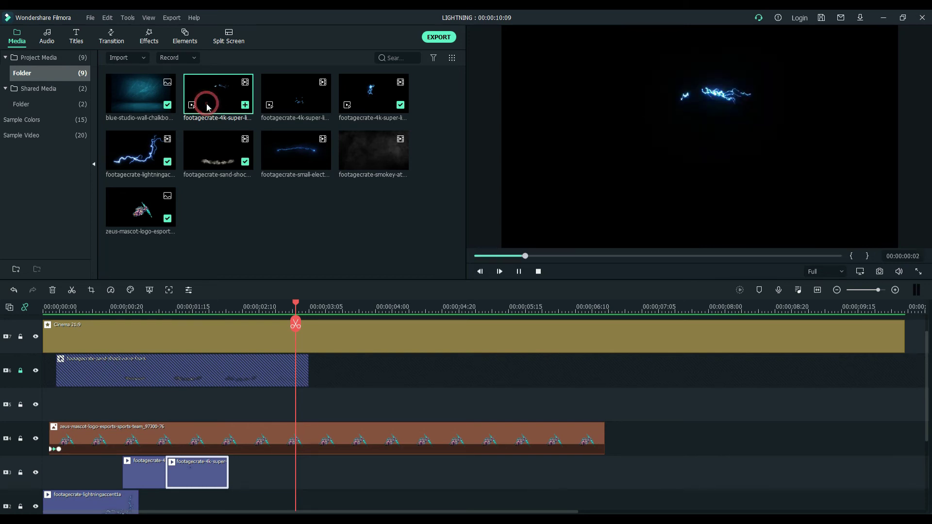
click(296, 100)
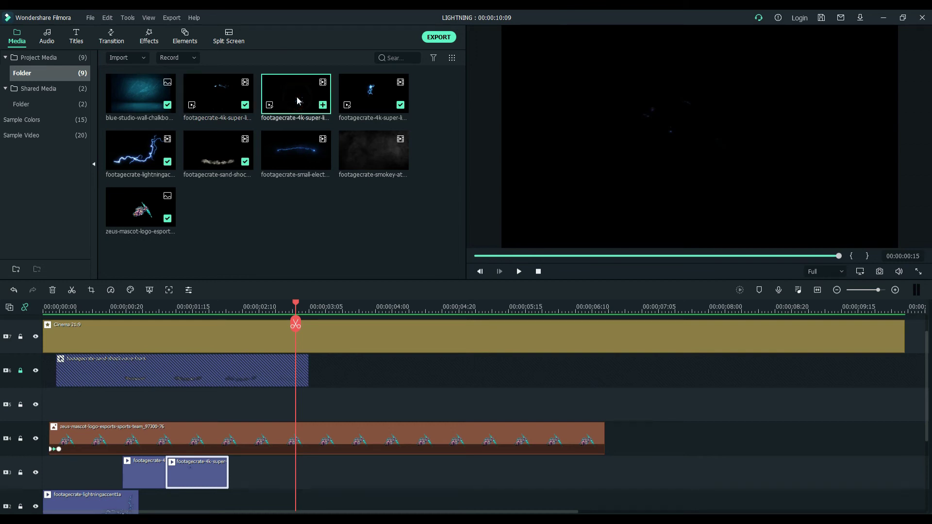
double_click(297, 99)
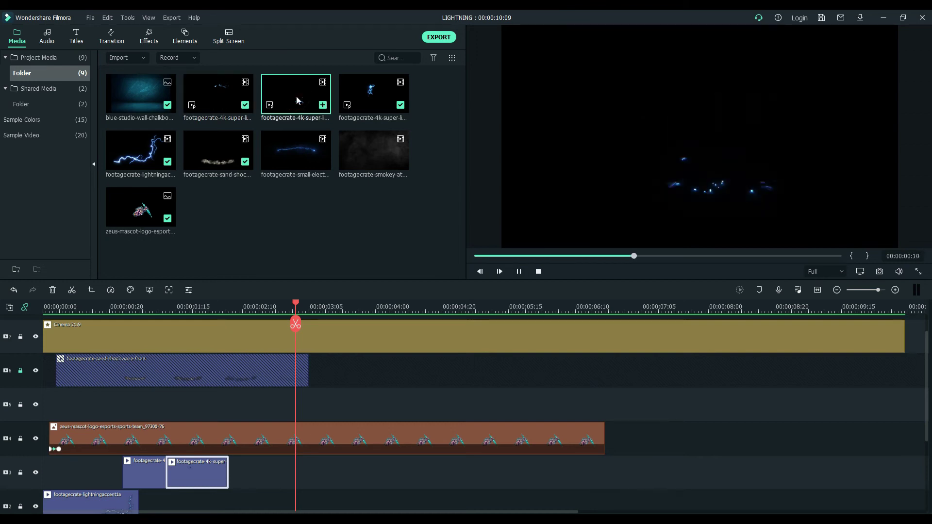
click(539, 272)
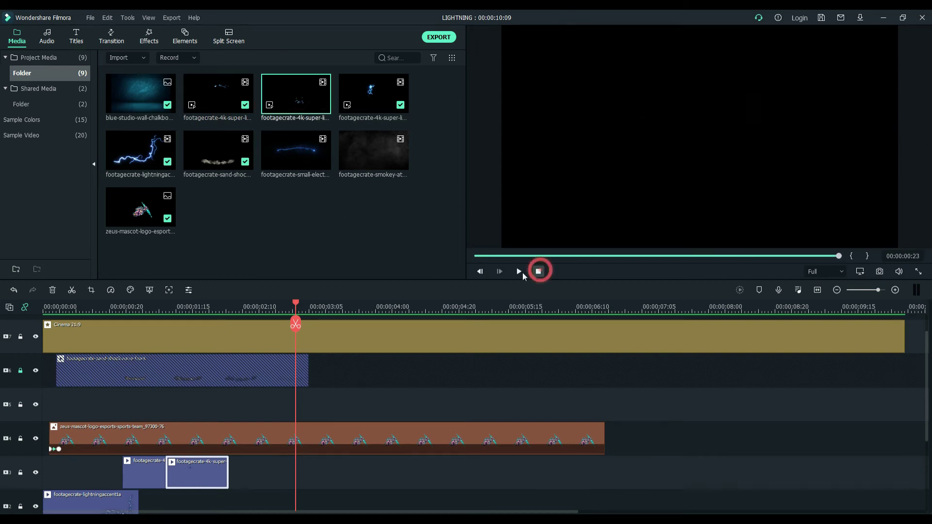
Step: Play the intro from the beginning again to check how the effects end around the logo
drag(296, 306, 38, 371)
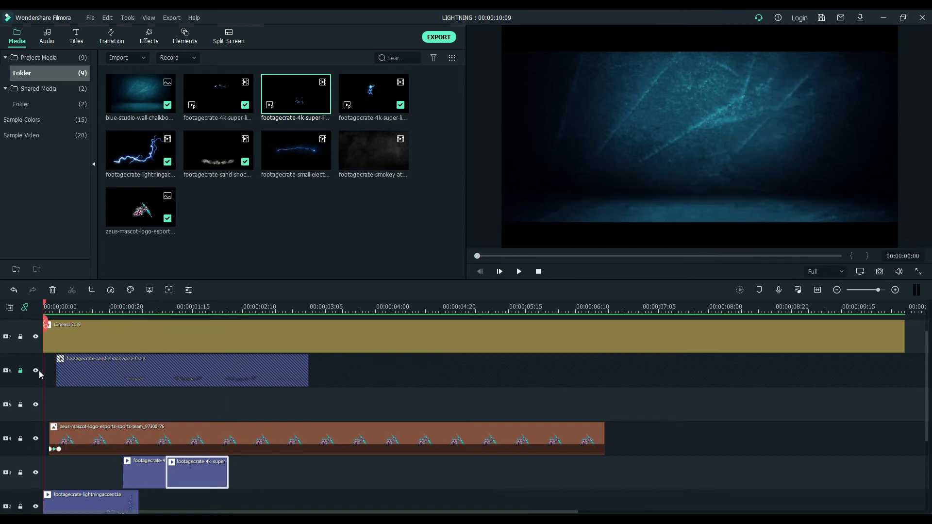
click(520, 271)
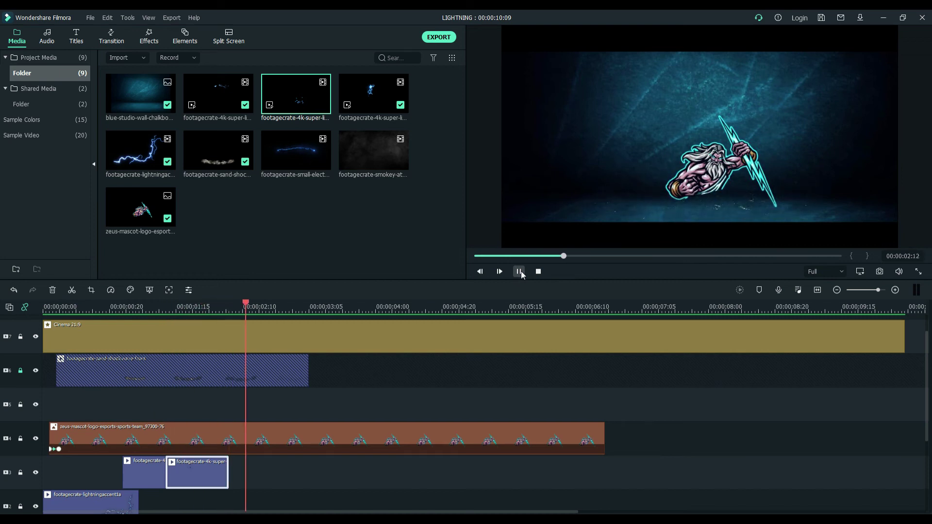
click(519, 271)
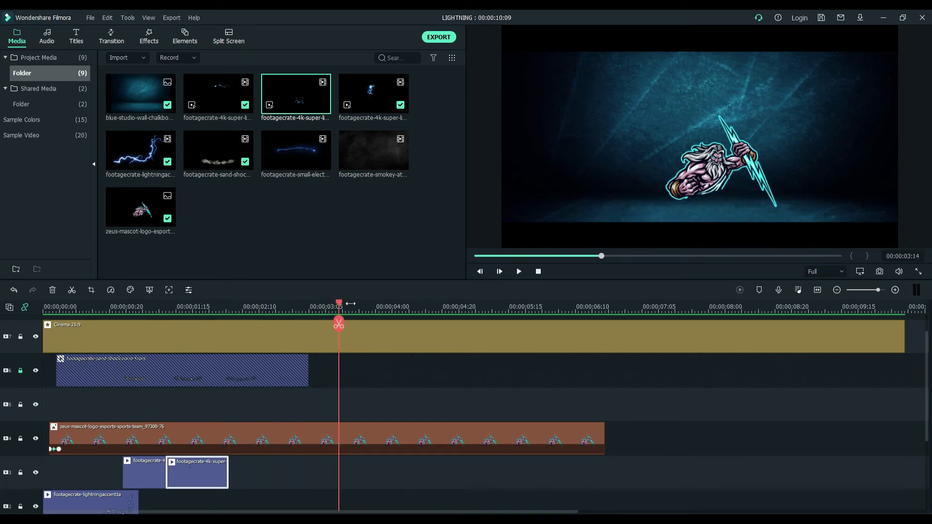
Step: Preview the footagecrate-small-electric-arc-2 clip and place it on track 2, starting where the footagecrate-4k-super clips on track 3 end
key(Home)
drag(44, 352, 225, 386)
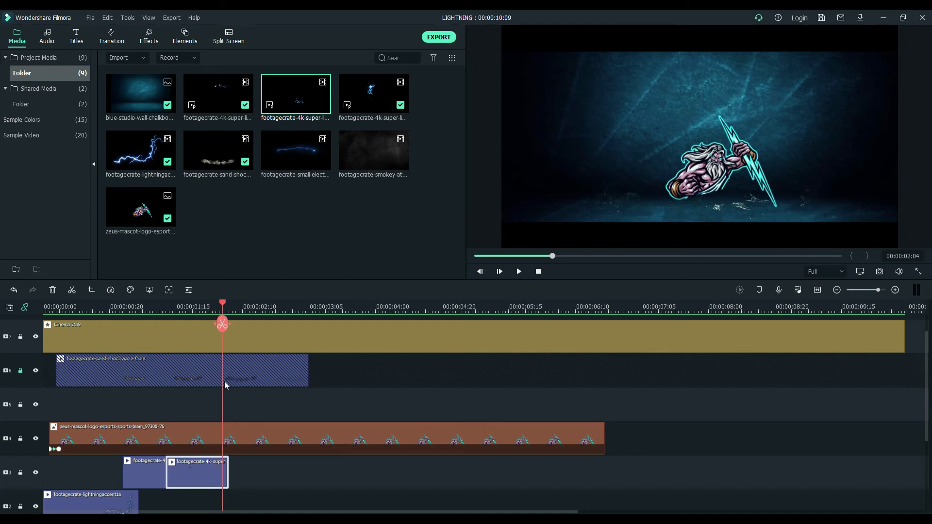
double_click(291, 160)
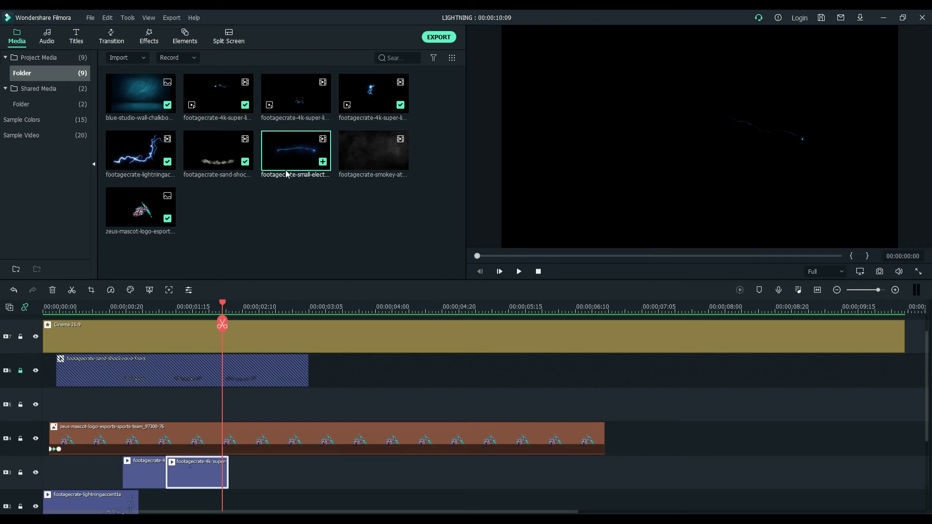
drag(222, 305, 213, 360)
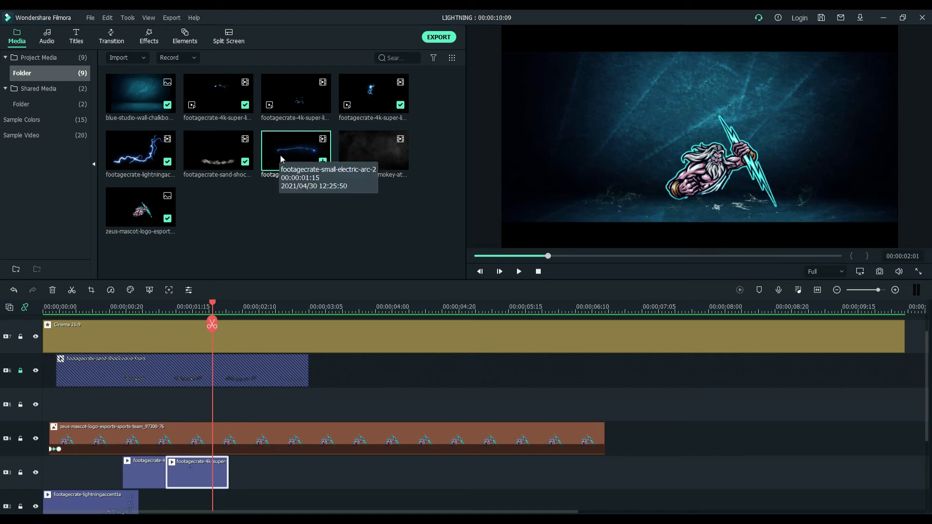
drag(283, 152, 236, 503)
scroll(297, 374, down, 1)
drag(212, 304, 254, 312)
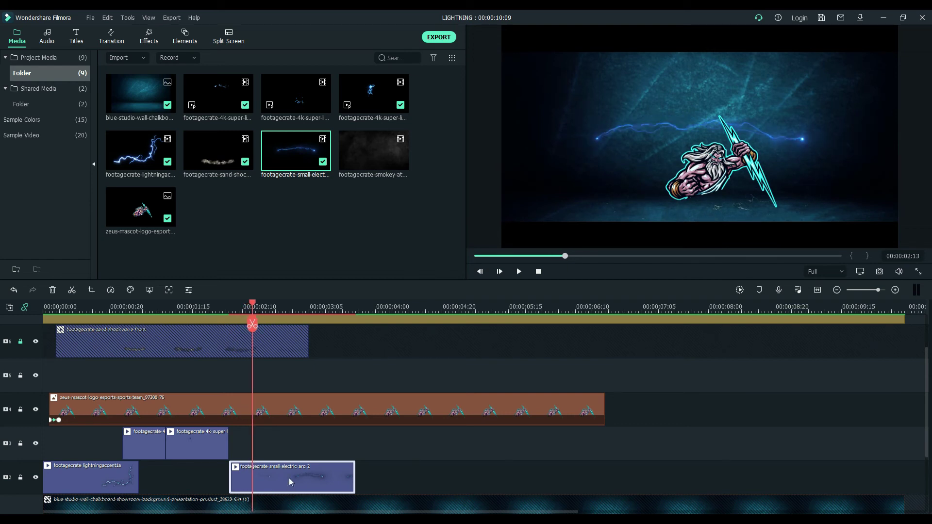
Step: Remove the Secret Mission Pack title from the favourites and add Title 32 to track 3, directly after the footagecrate-4k-super clips
click(76, 38)
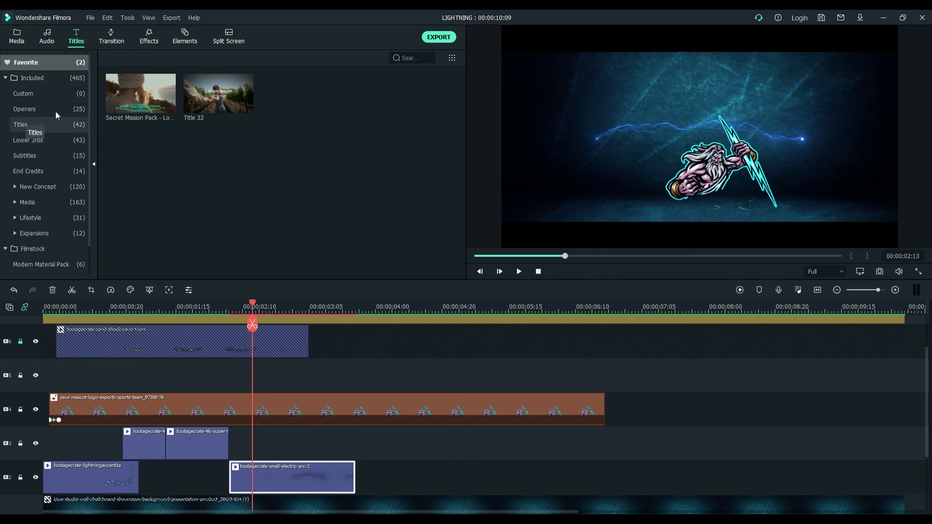
click(120, 84)
drag(139, 100, 235, 451)
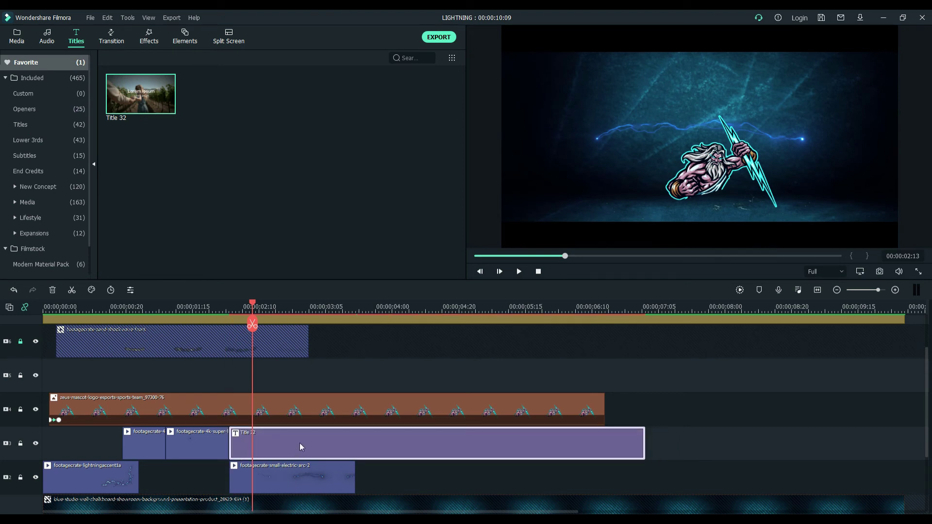
Step: Replace the main Lorem ipsum text of Title 32 with ALPHA and set its font to Aquire
double_click(299, 443)
click(236, 114)
key(ctrl+a)
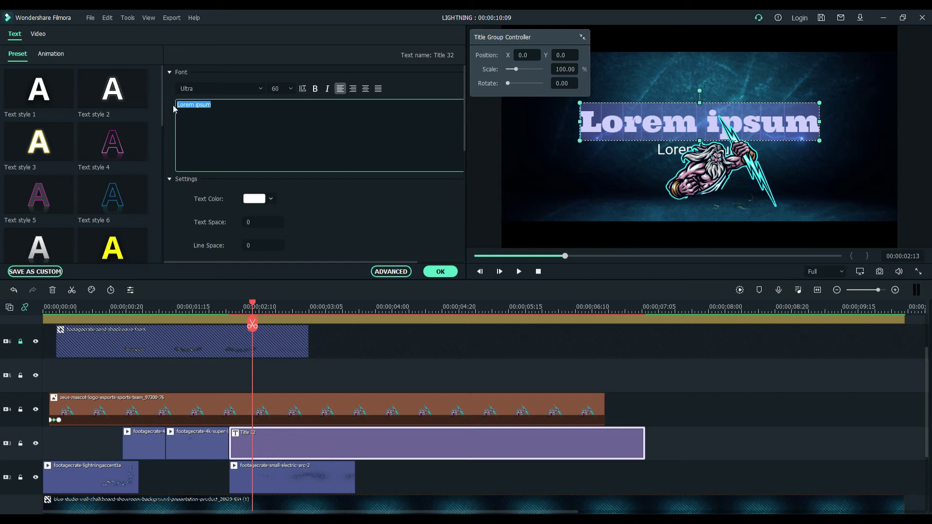
text(ALPHA)
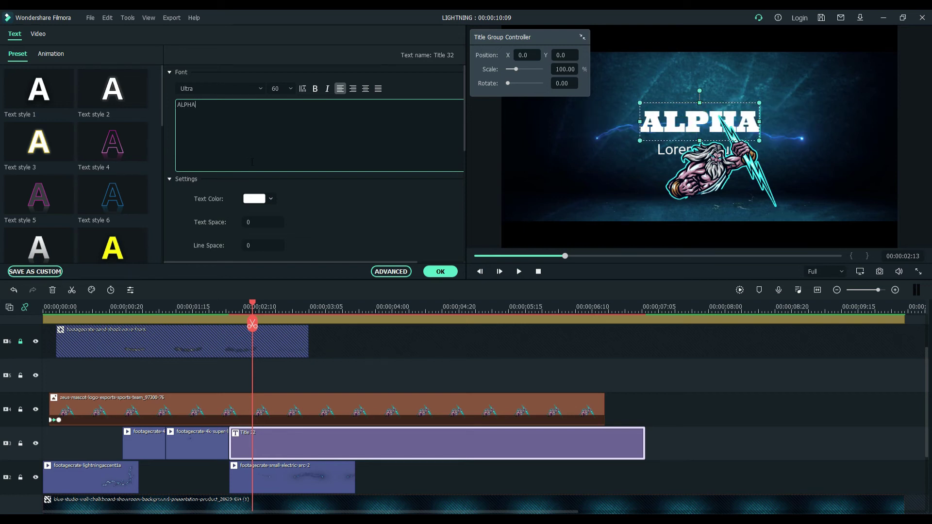
click(263, 89)
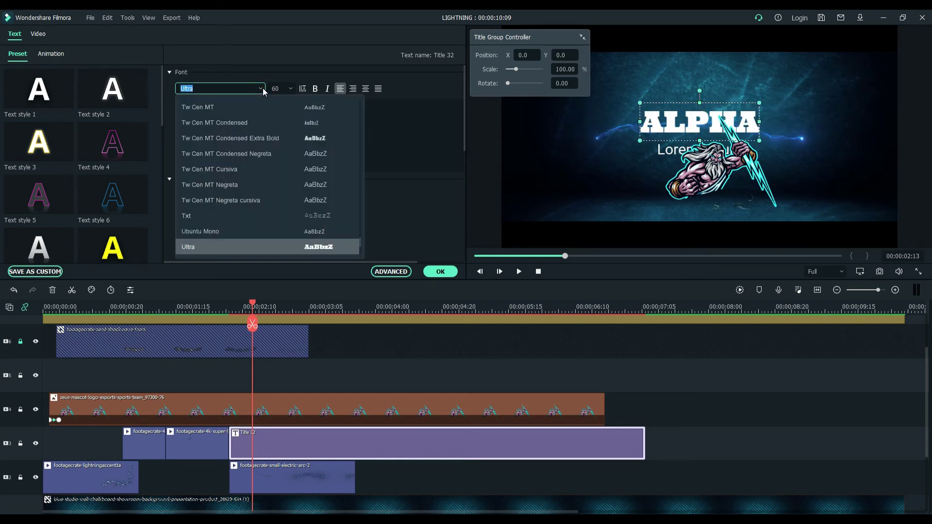
scroll(267, 168, down, 2)
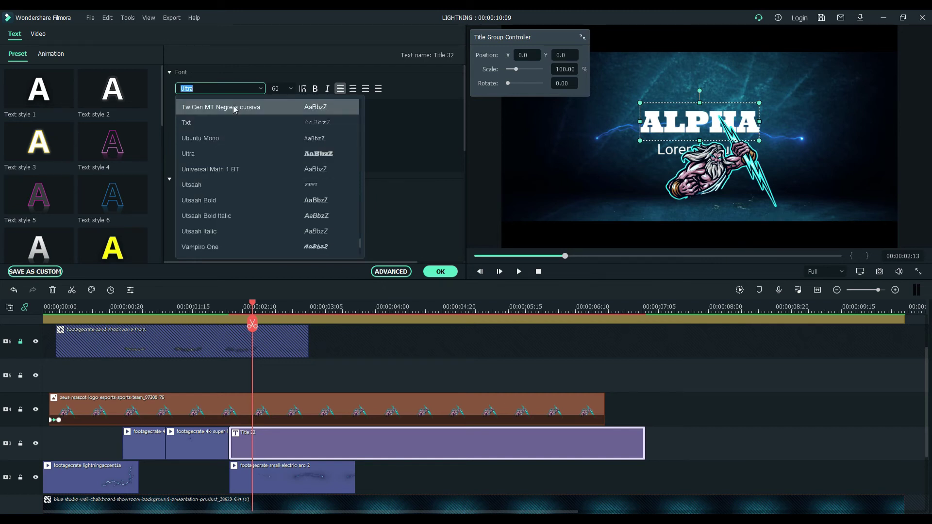
text(Aquire)
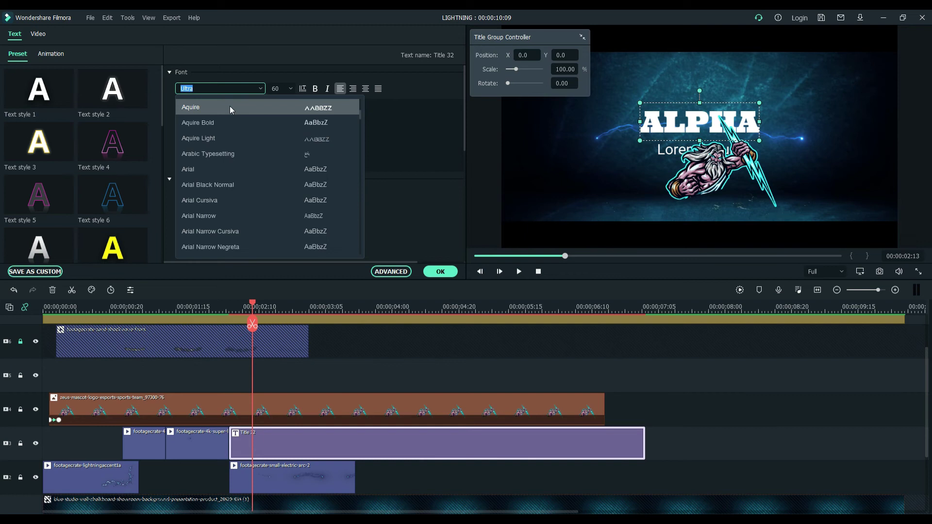
key(Return)
drag(785, 103, 779, 105)
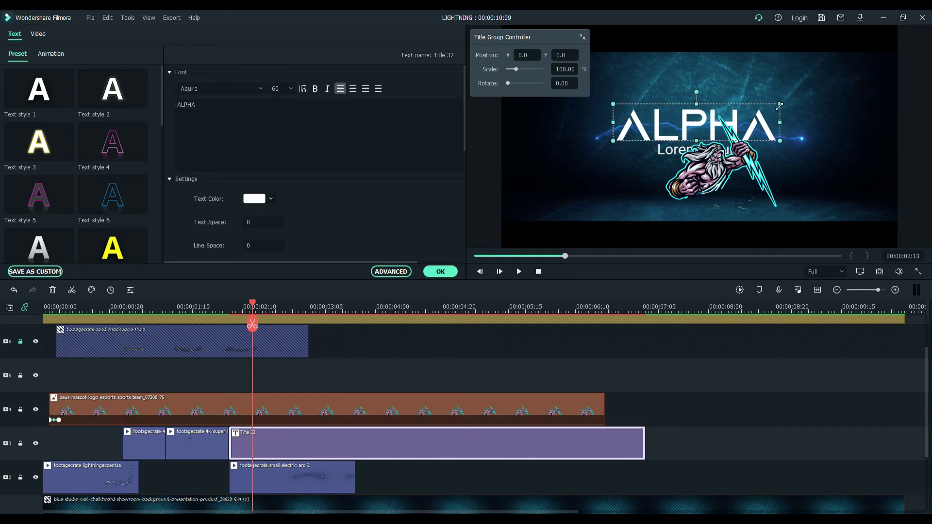
Step: Delete the smaller Lorem ipsum text box from Title 32 in the advanced text editor
click(391, 272)
click(539, 245)
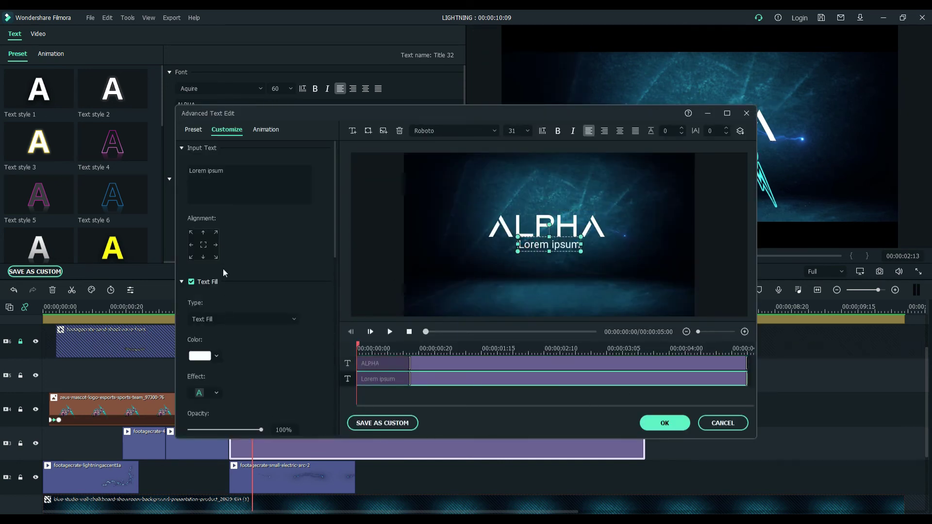
click(399, 131)
click(652, 421)
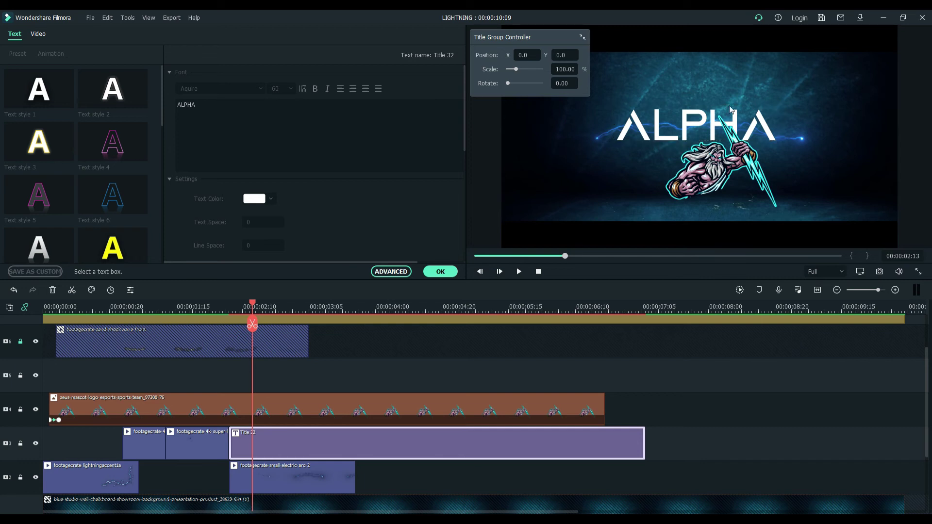
Step: Scale the ALPHA title to 50% and place it centred just beneath the Zeus logo
click(664, 130)
click(637, 137)
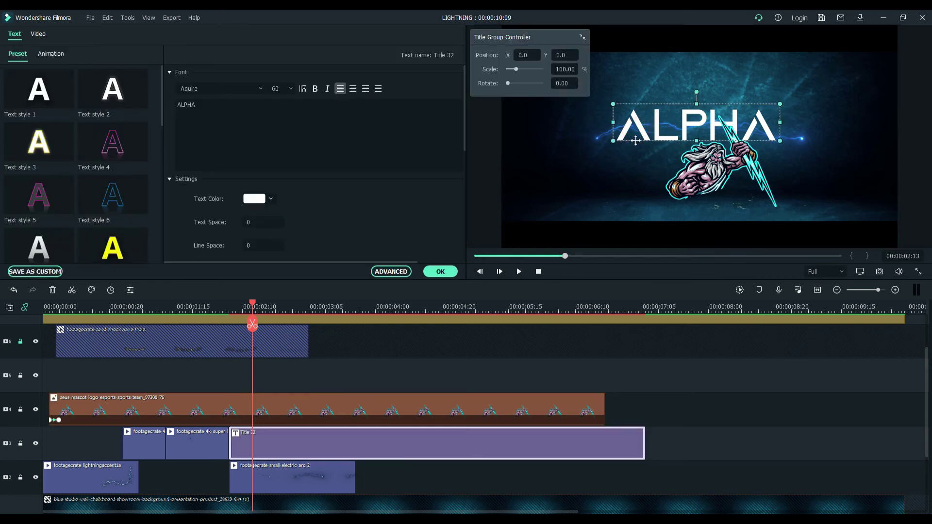
drag(636, 141, 654, 220)
double_click(565, 69)
text(50)
key(Return)
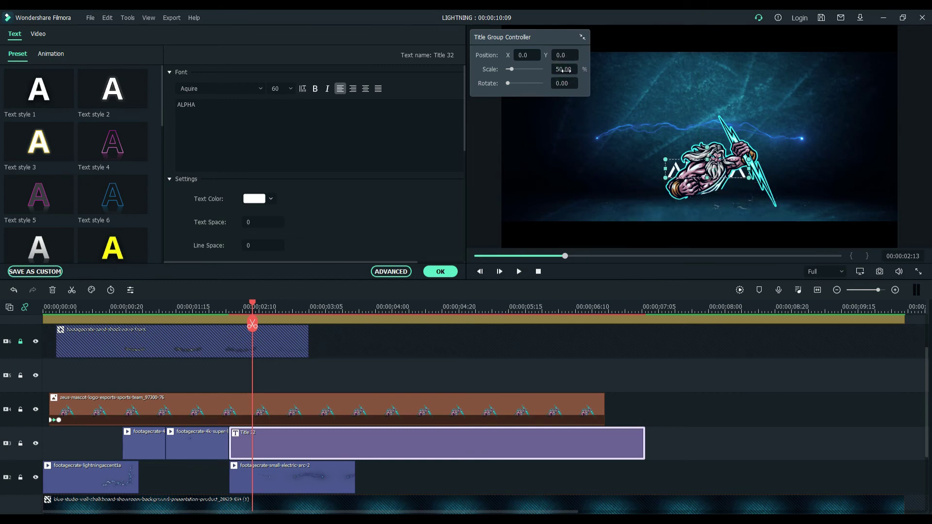
drag(672, 158, 674, 197)
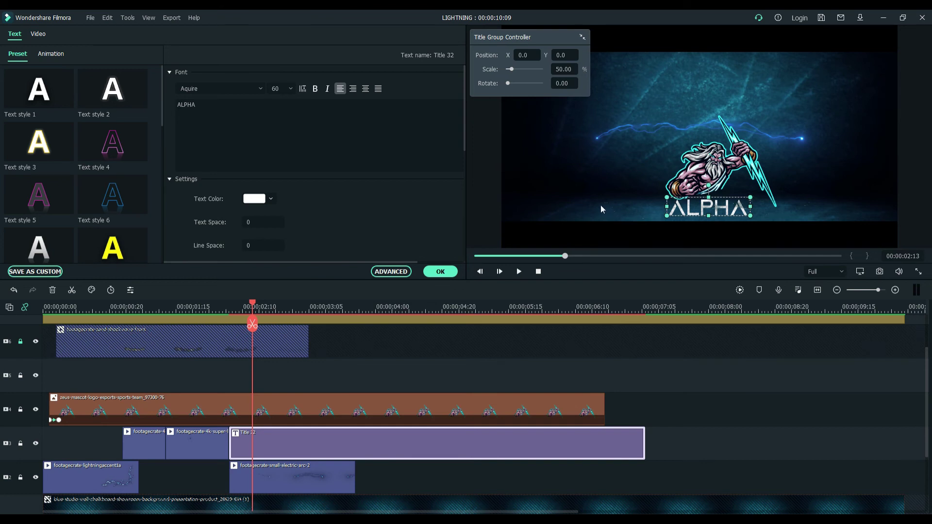
Step: Try Text style 6 on the ALPHA title, browse the other presets and apply Text style 2
click(92, 203)
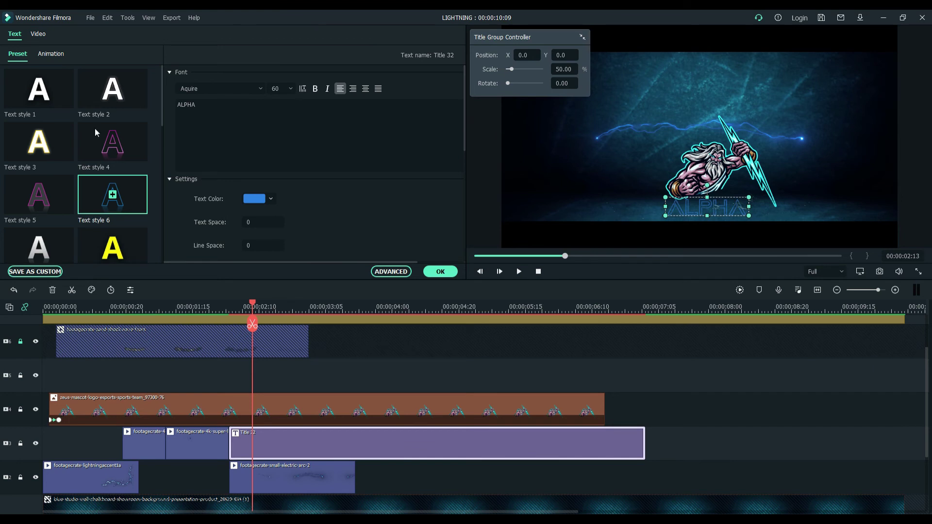
scroll(78, 201, down, 8)
scroll(77, 200, up, 8)
click(88, 96)
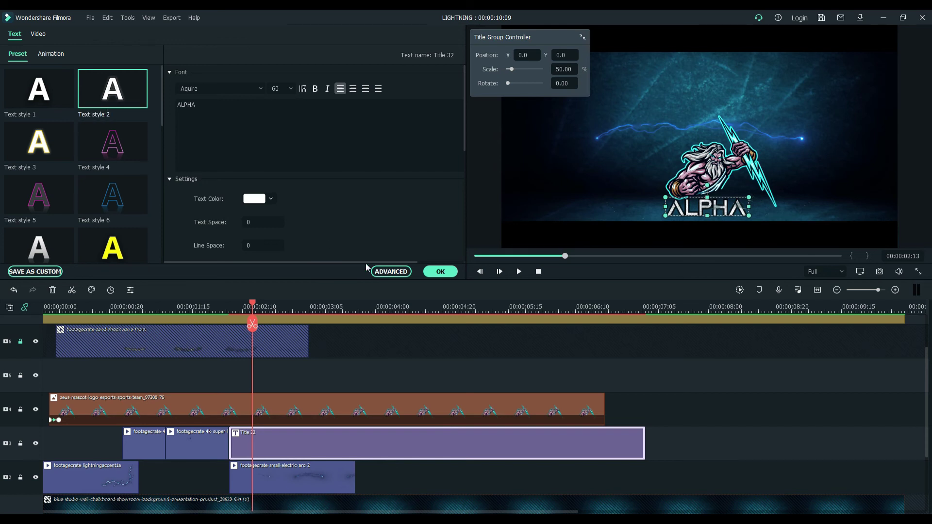
Step: In the advanced text editor, try several blues for the ALPHA text border and set it to light blue at 49% opacity
click(391, 272)
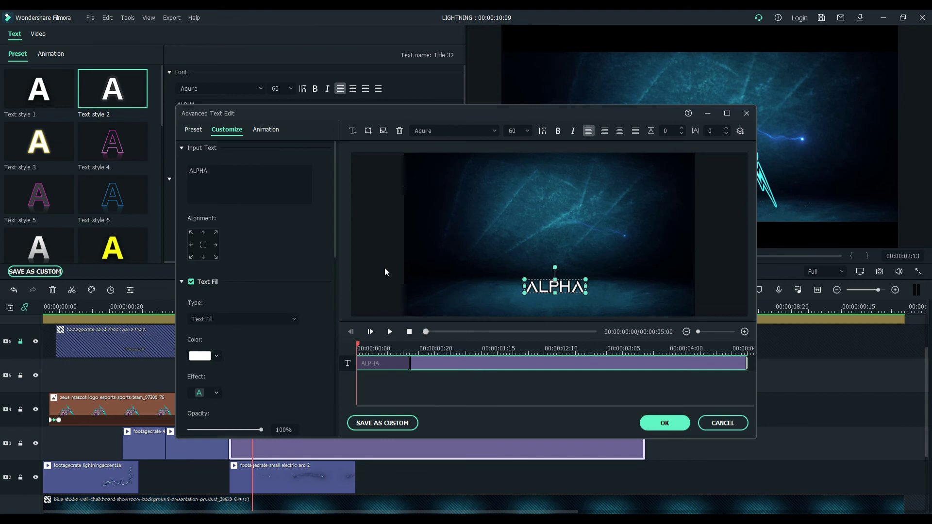
scroll(249, 334, down, 6)
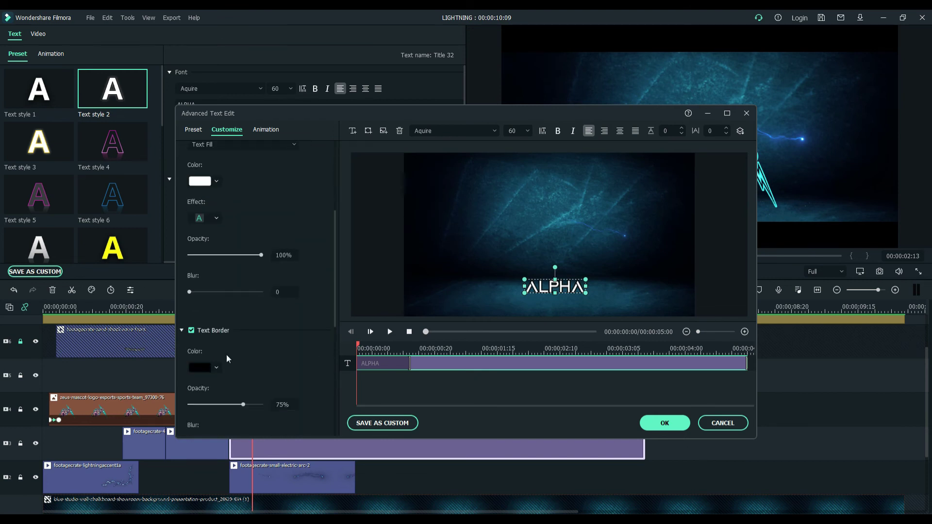
click(203, 368)
click(193, 399)
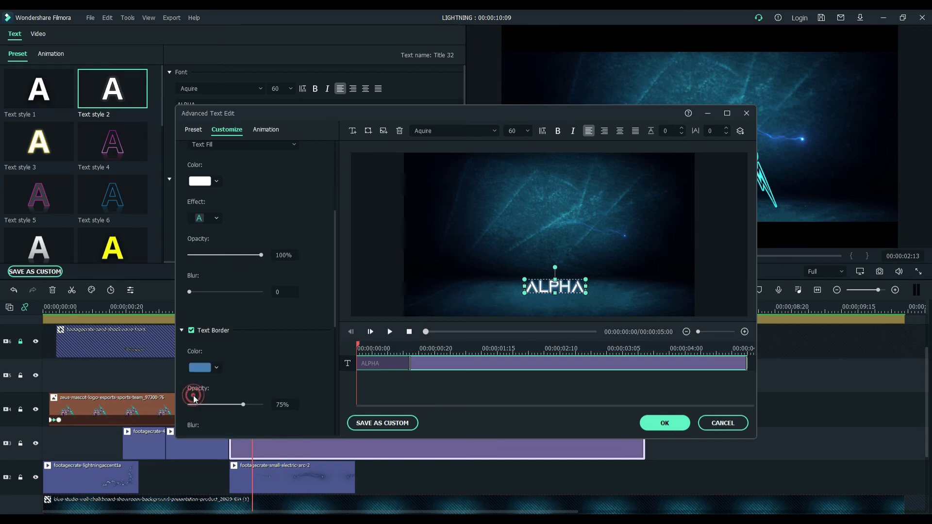
click(203, 367)
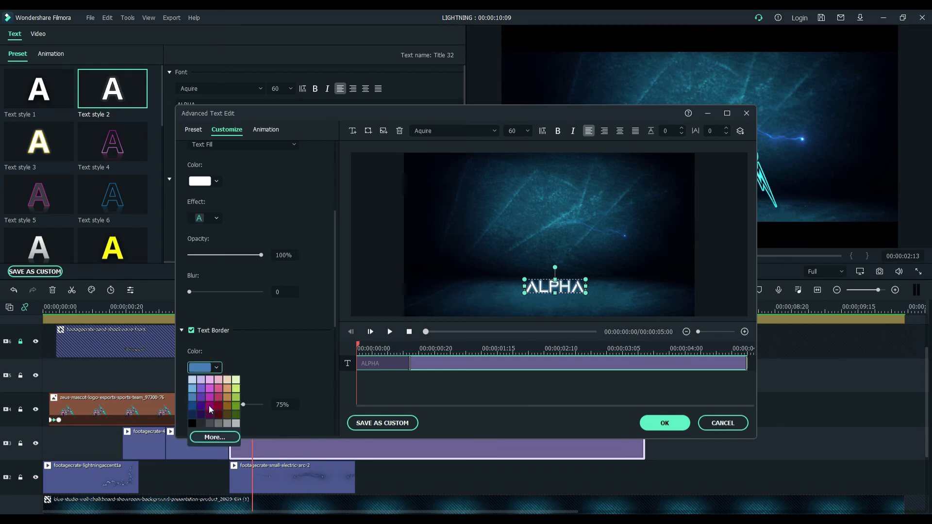
click(192, 413)
click(217, 368)
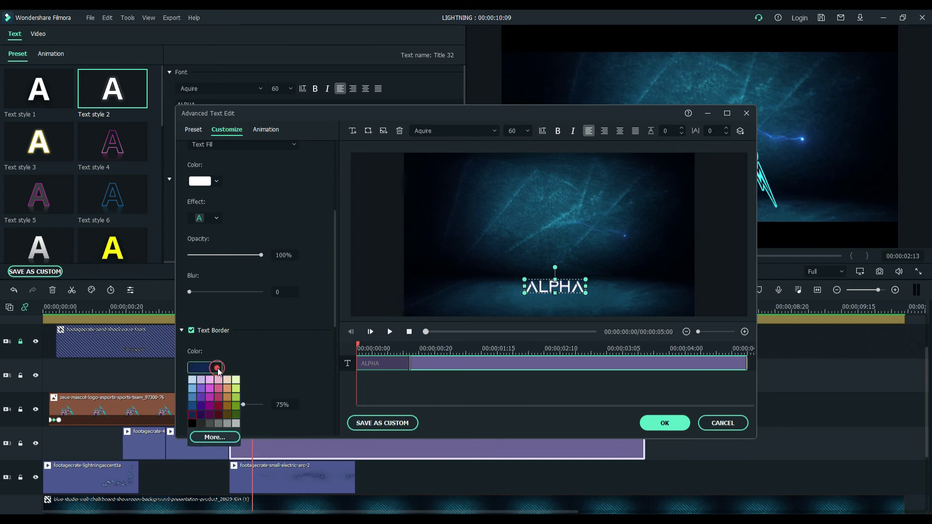
click(194, 389)
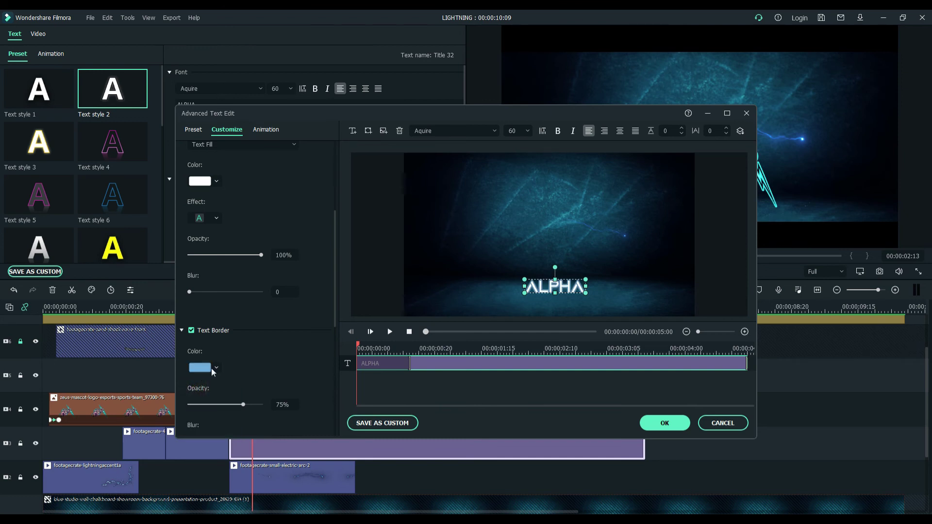
drag(243, 404, 217, 404)
Step: Try the different text fill effects on ALPHA and apply the fifth effect in the first row
click(216, 218)
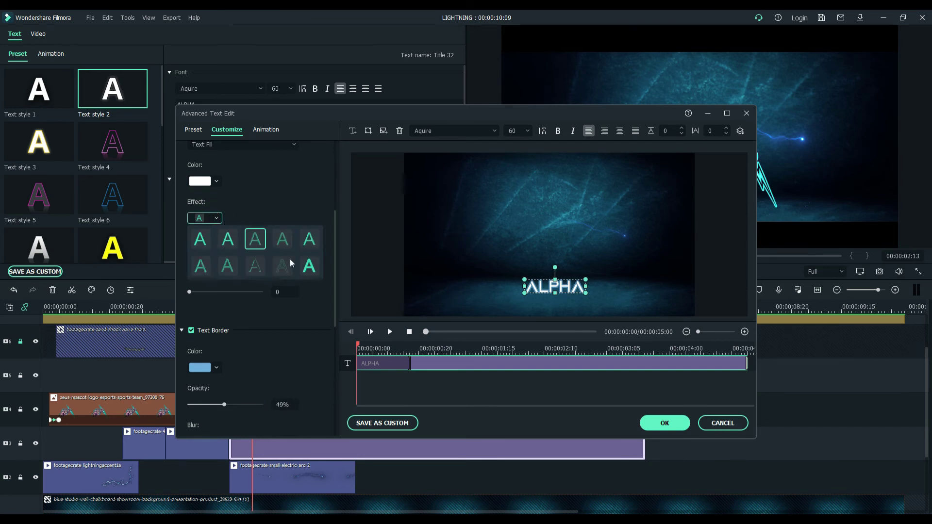
click(305, 264)
click(216, 218)
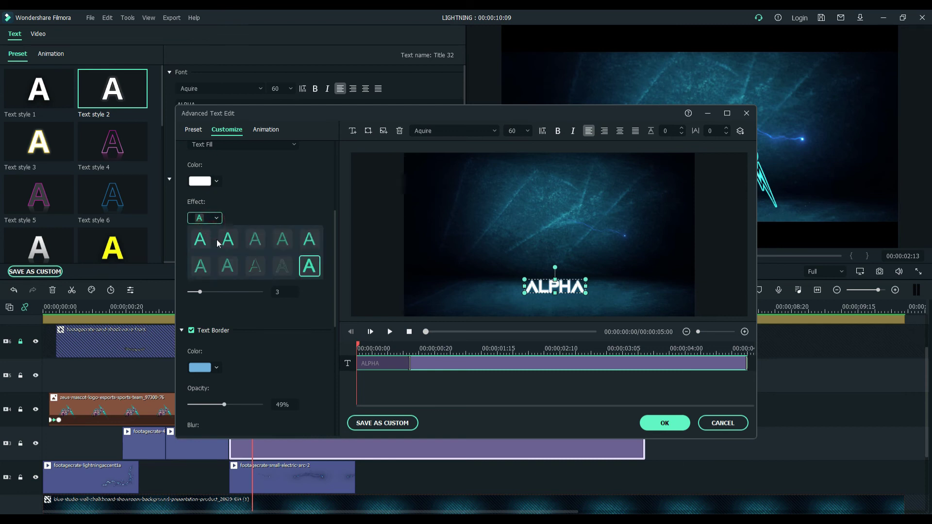
click(223, 241)
click(217, 218)
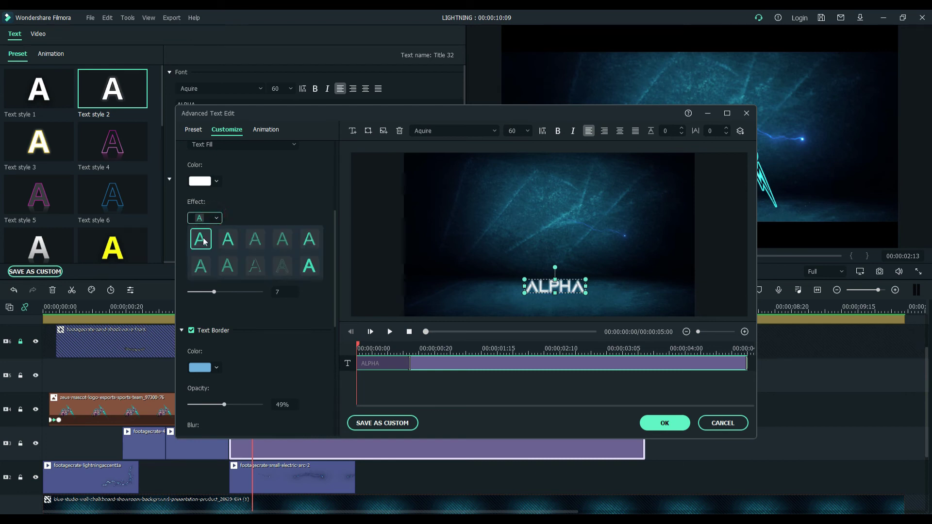
click(204, 241)
click(216, 217)
click(253, 240)
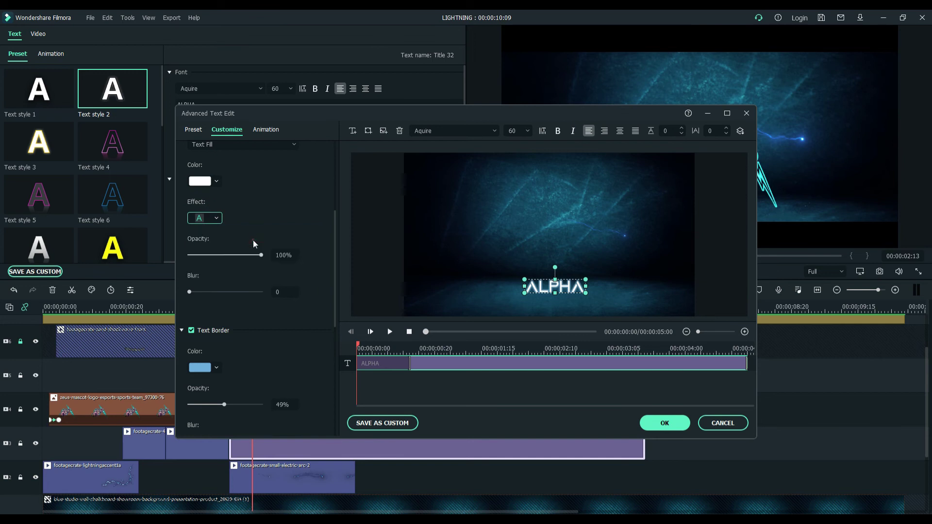
click(216, 219)
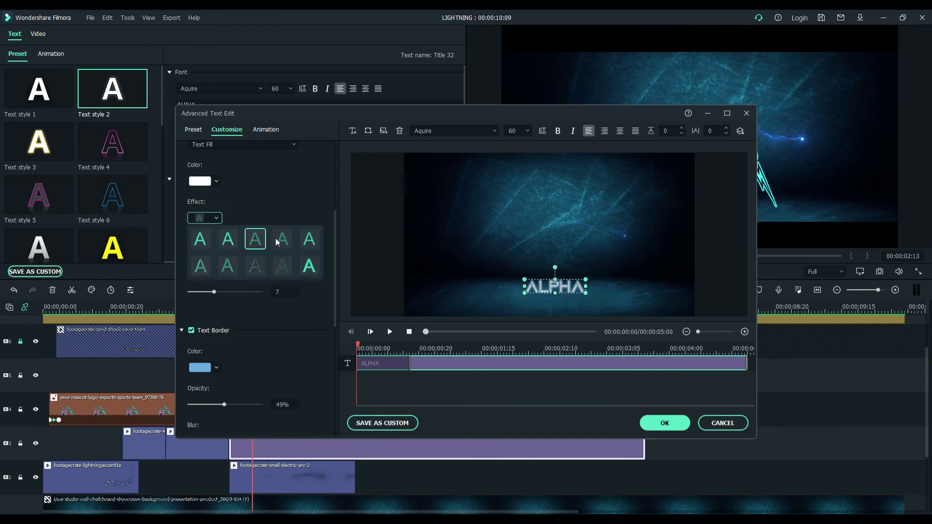
click(279, 240)
click(217, 218)
click(305, 247)
click(217, 219)
click(308, 264)
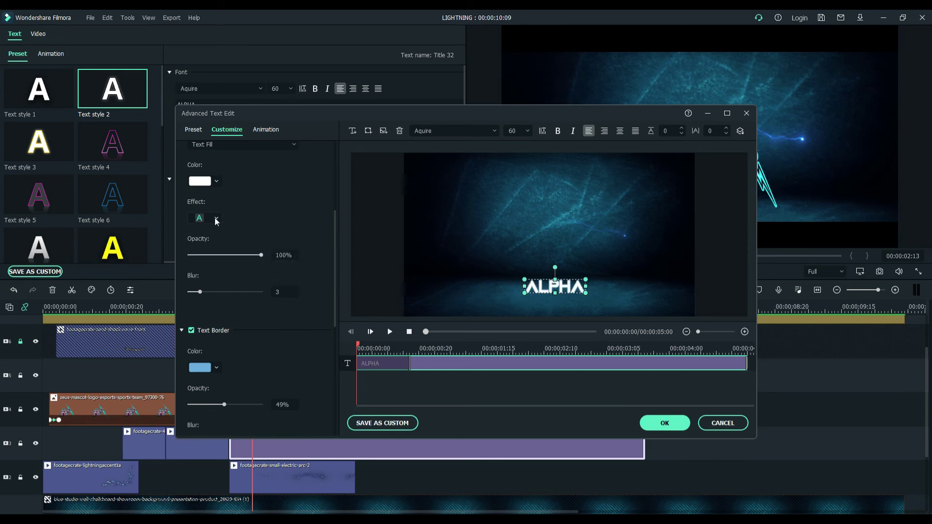
click(217, 218)
click(310, 242)
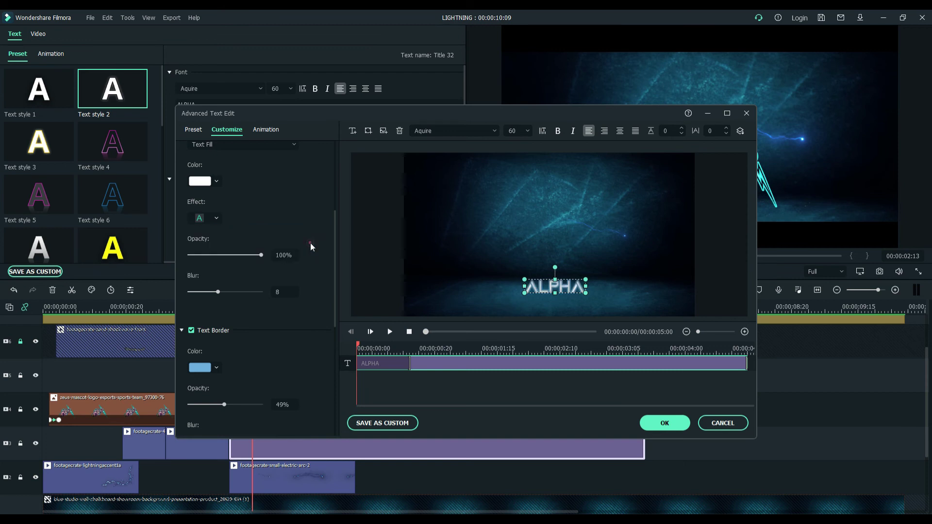
Step: Try a paler blue ALPHA border at 14% opacity, a lower fill blur and the second text effect in the first row
click(216, 368)
click(192, 381)
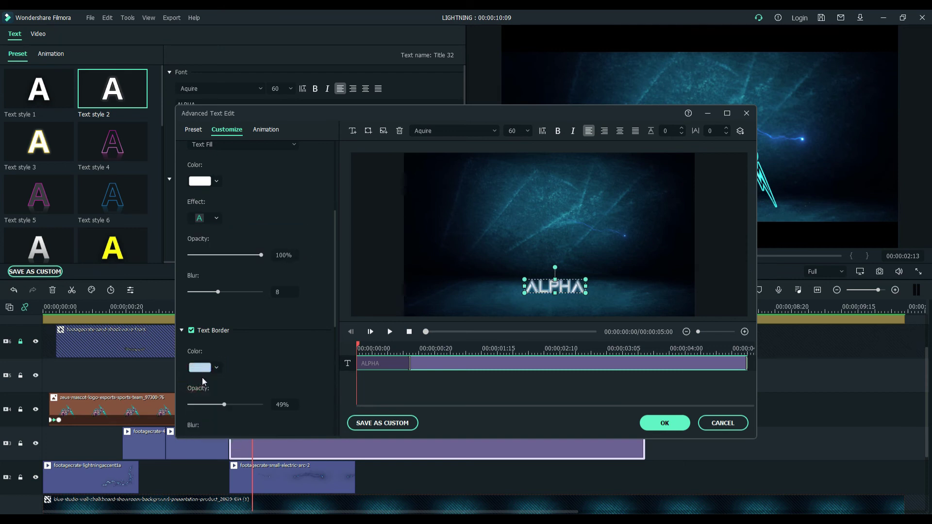
drag(225, 405, 200, 404)
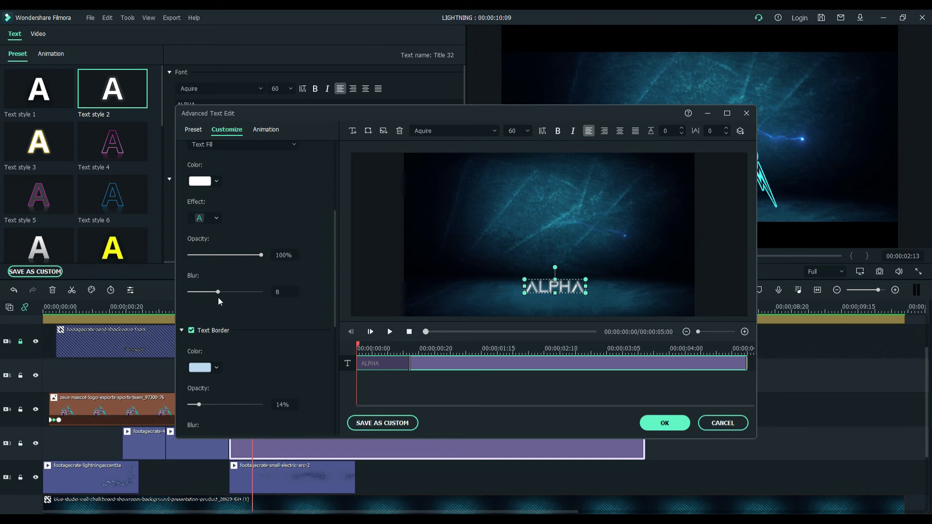
drag(224, 293, 179, 295)
click(215, 218)
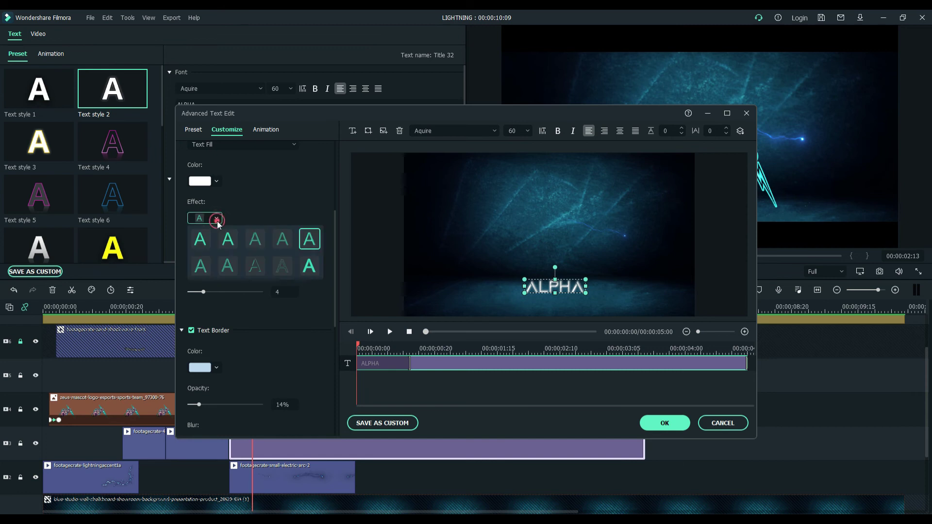
click(230, 243)
click(664, 423)
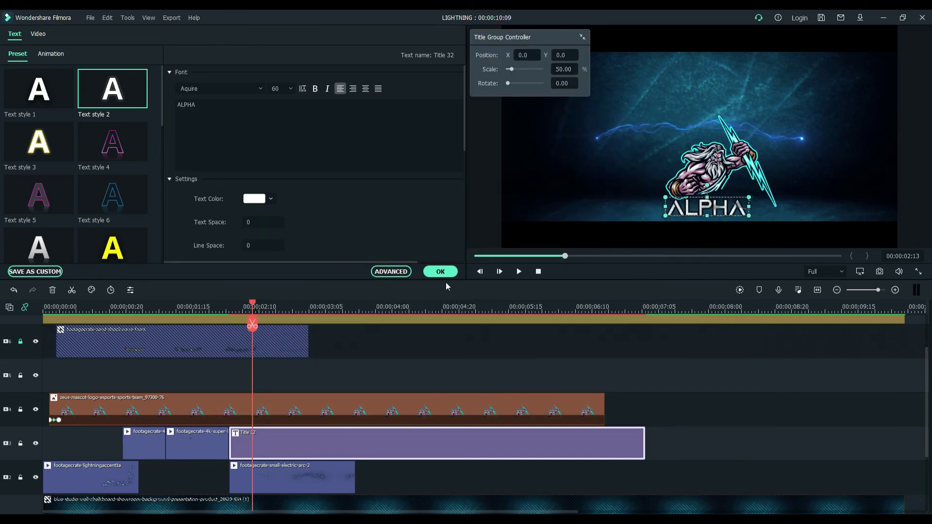
click(441, 272)
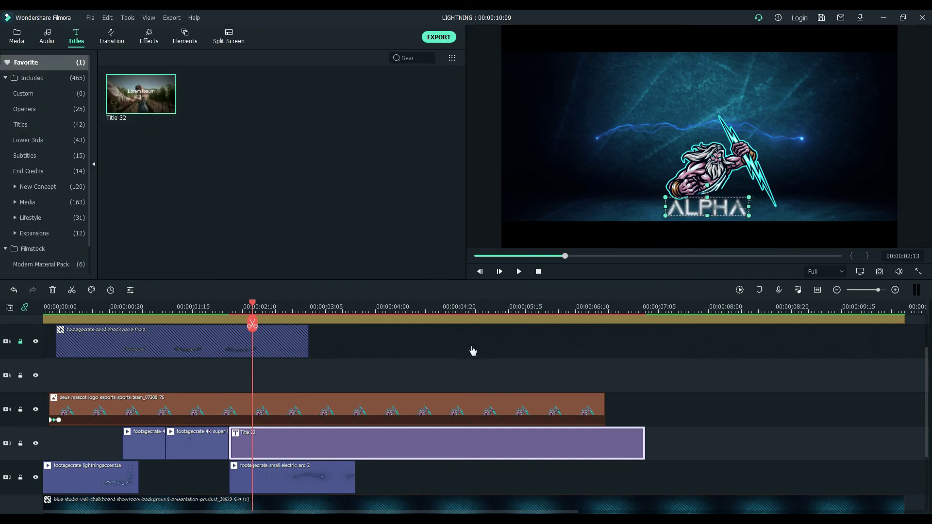
Step: In the advanced text editor, raise the ALPHA border opacity to about 46% and reduce the text fill blur
double_click(290, 447)
click(368, 276)
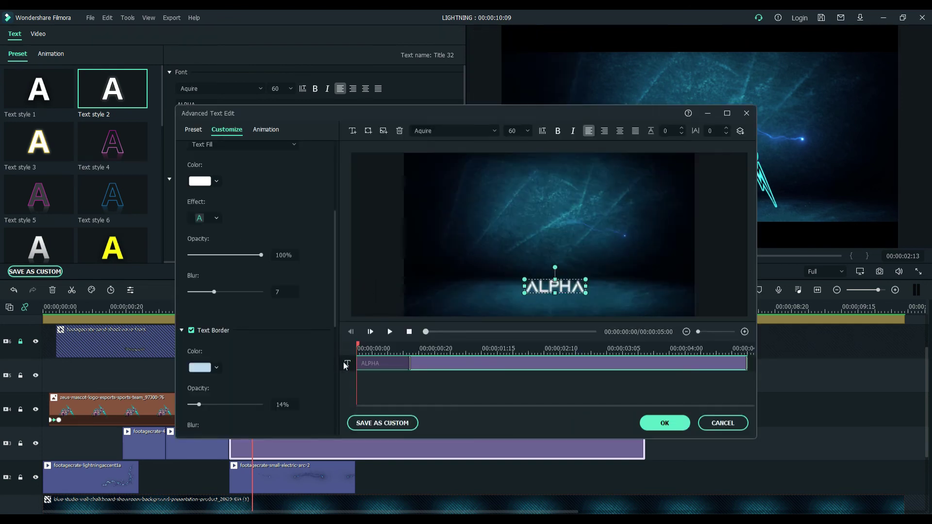
drag(200, 404, 231, 404)
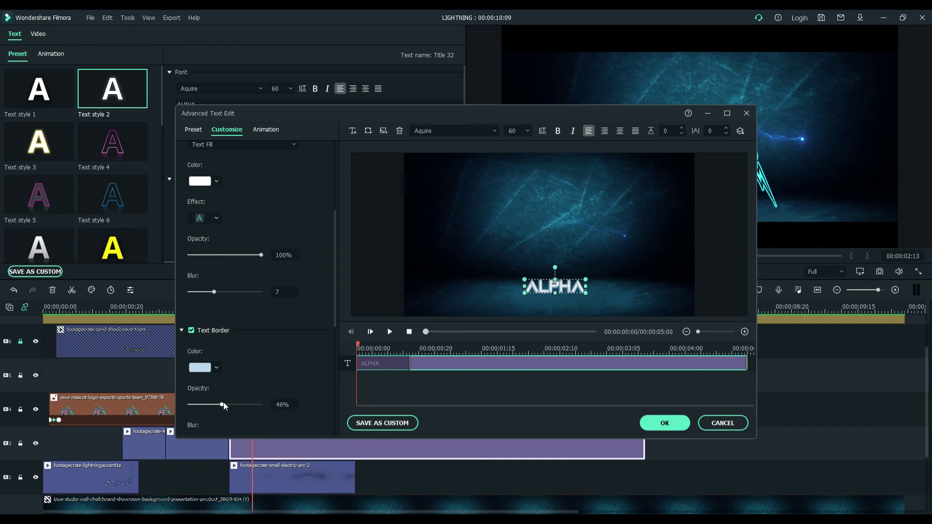
drag(214, 292, 188, 293)
click(661, 423)
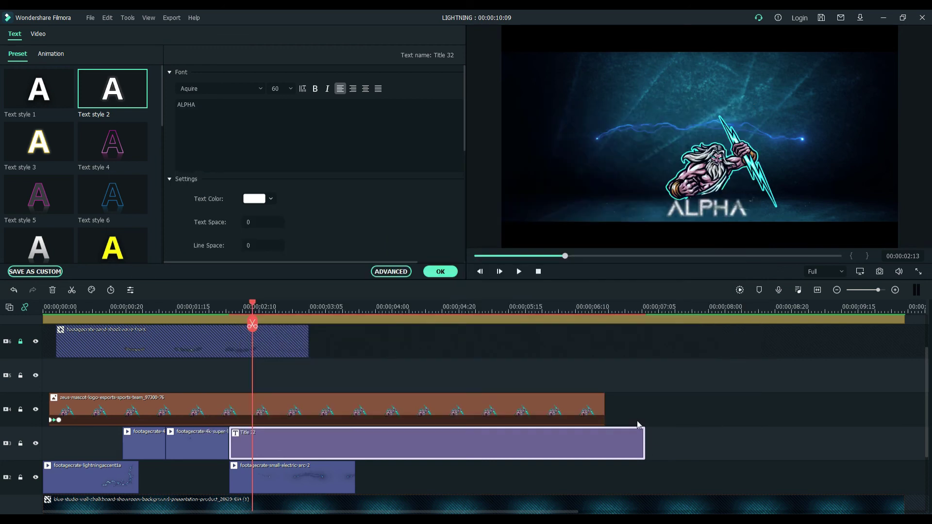
click(442, 272)
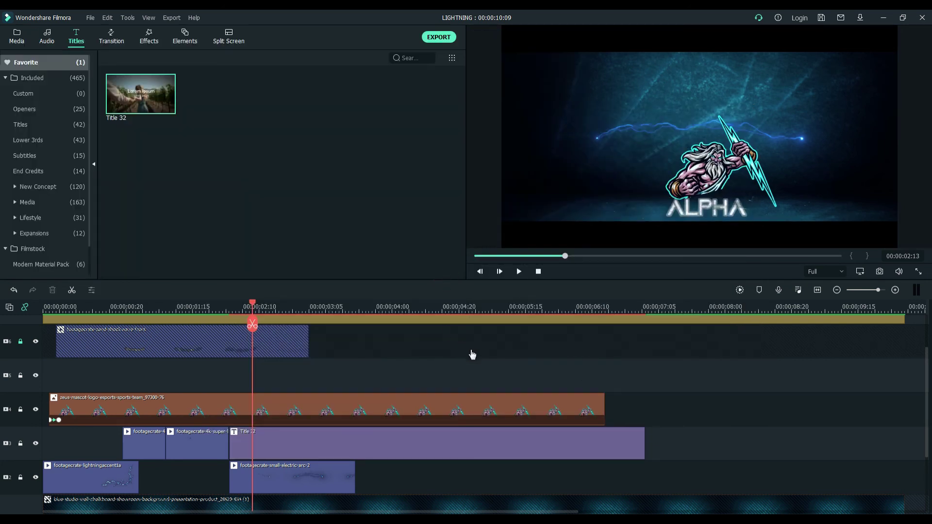
Step: Preview the title around 00:00:03:00 and apply the Text style 1 preset to ALPHA
click(470, 355)
drag(250, 306, 315, 324)
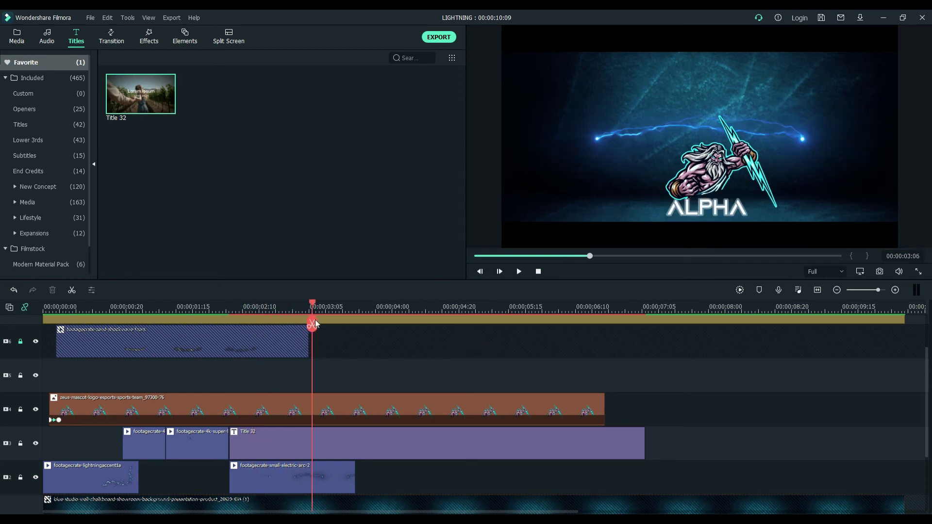
drag(228, 338, 295, 348)
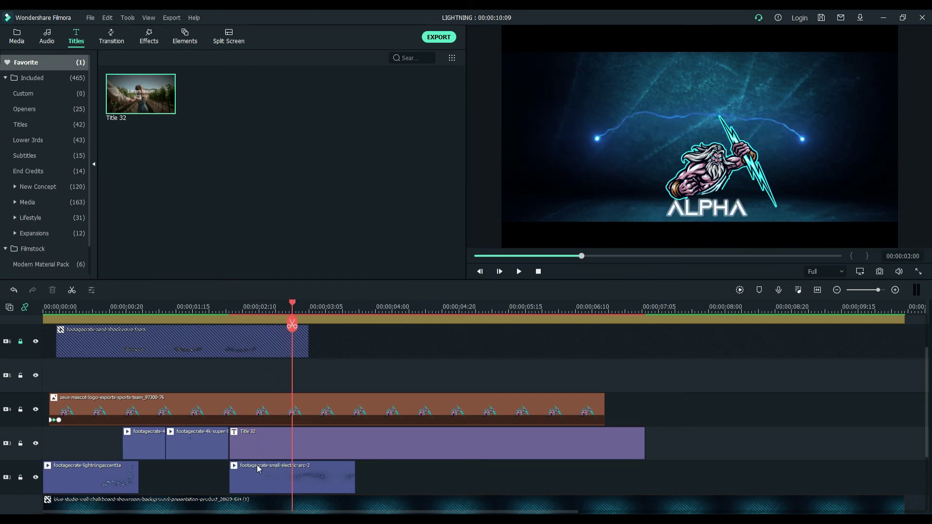
double_click(255, 443)
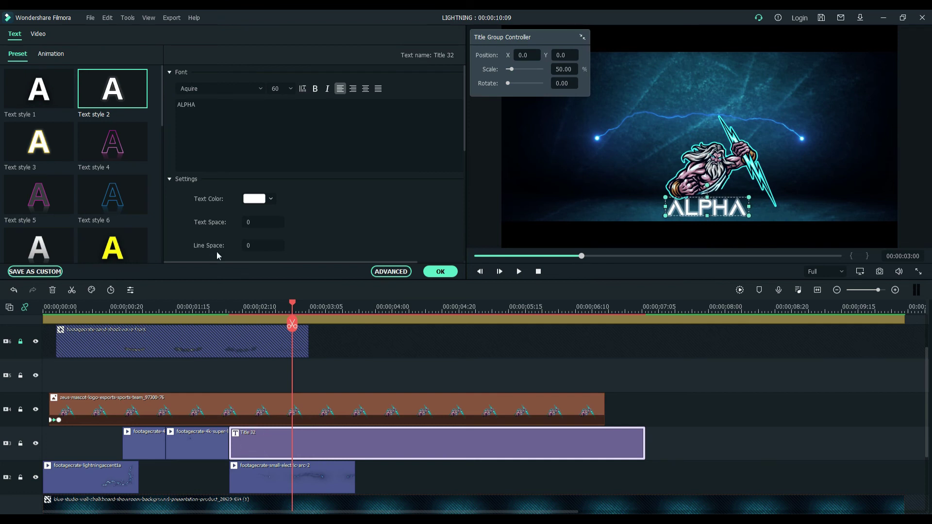
click(25, 90)
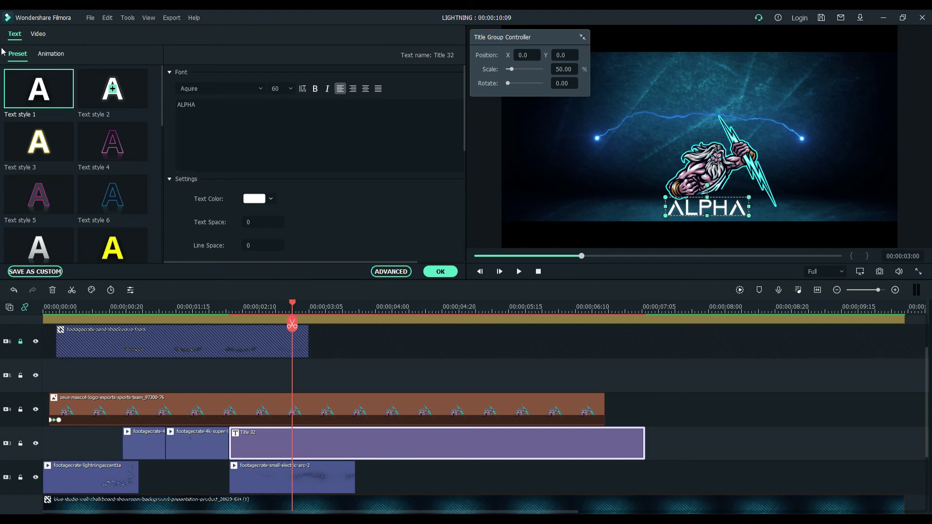
Step: Browse the text animations and apply Evaporate to the ALPHA title
click(43, 55)
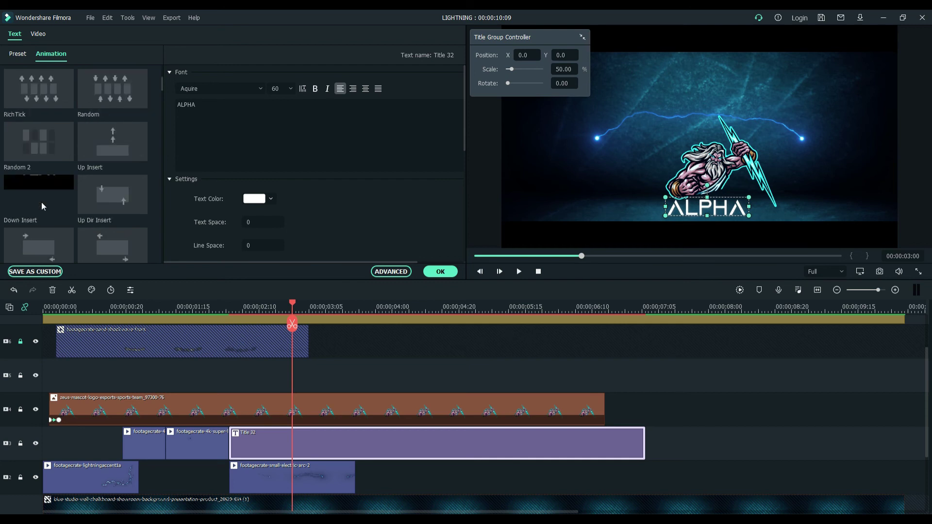
scroll(42, 202, down, 5)
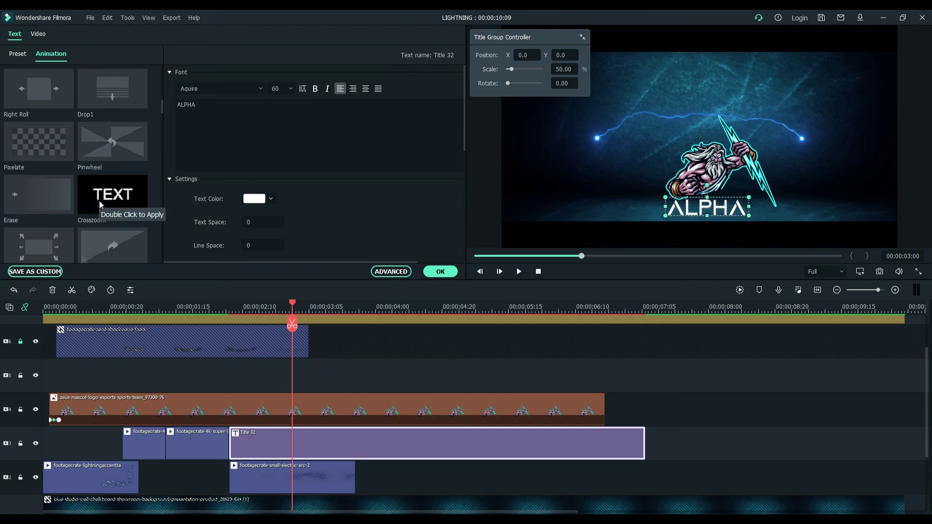
scroll(100, 200, down, 5)
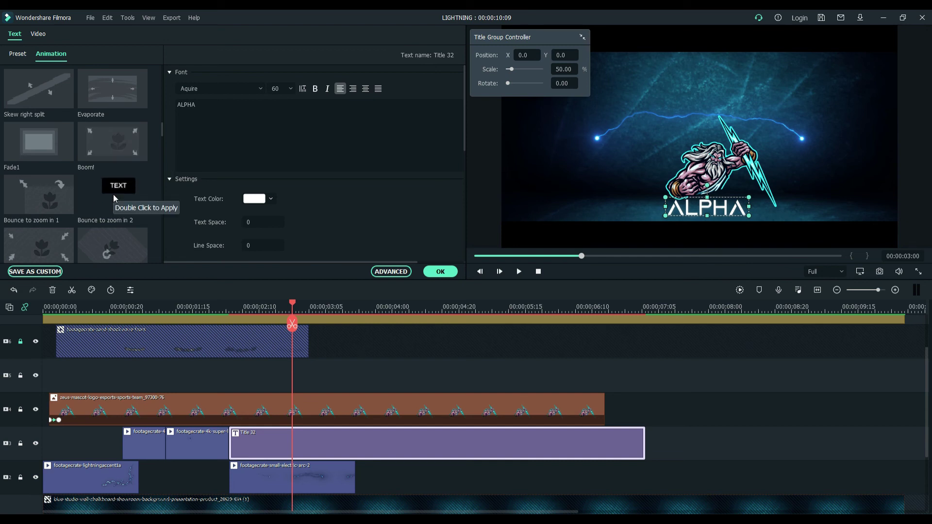
double_click(104, 94)
click(440, 271)
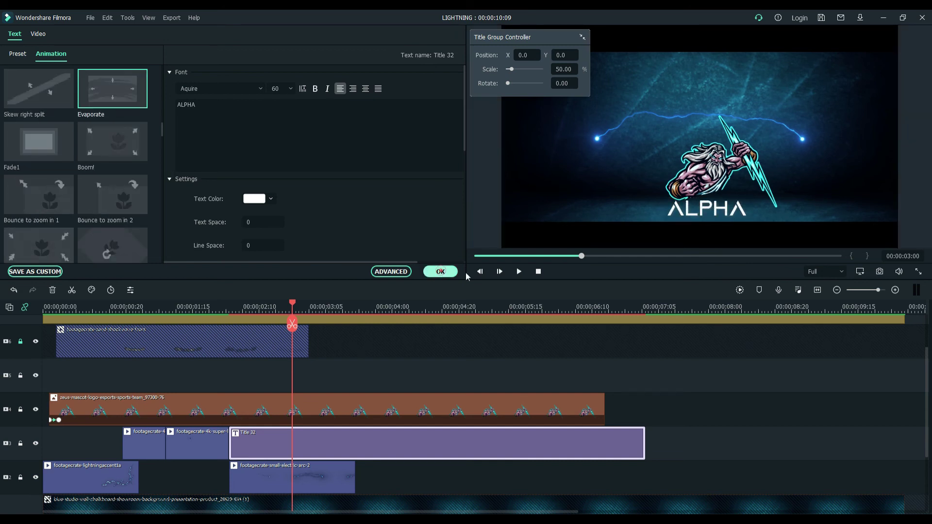
Step: Select the small electric arc clip and lock the ALPHA title, Zeus logo and Cinema 21:9 tracks
click(319, 475)
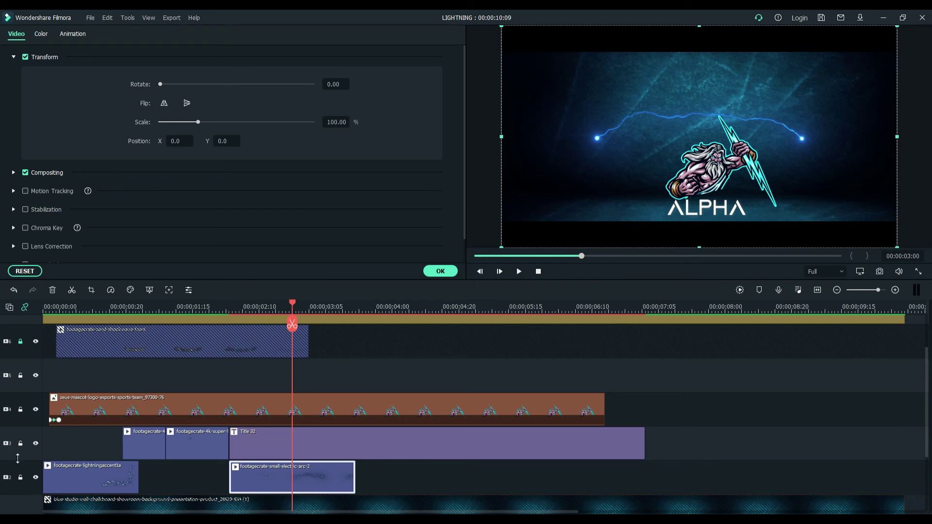
click(21, 443)
click(21, 409)
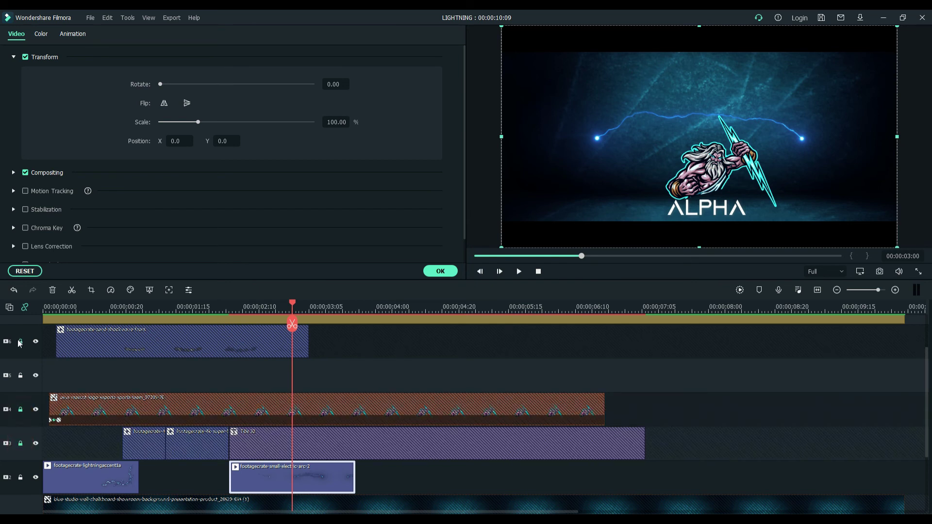
scroll(20, 346, up, 1)
click(20, 370)
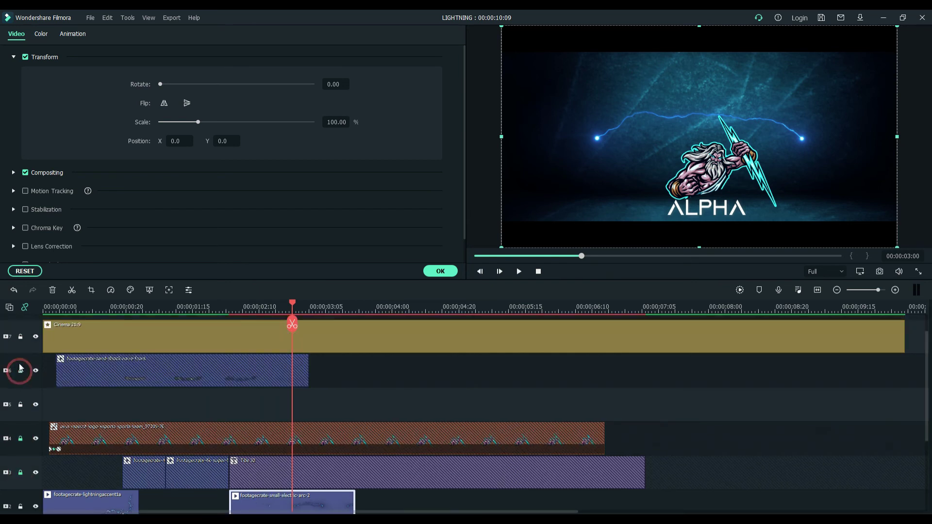
click(20, 337)
scroll(68, 410, down, 2)
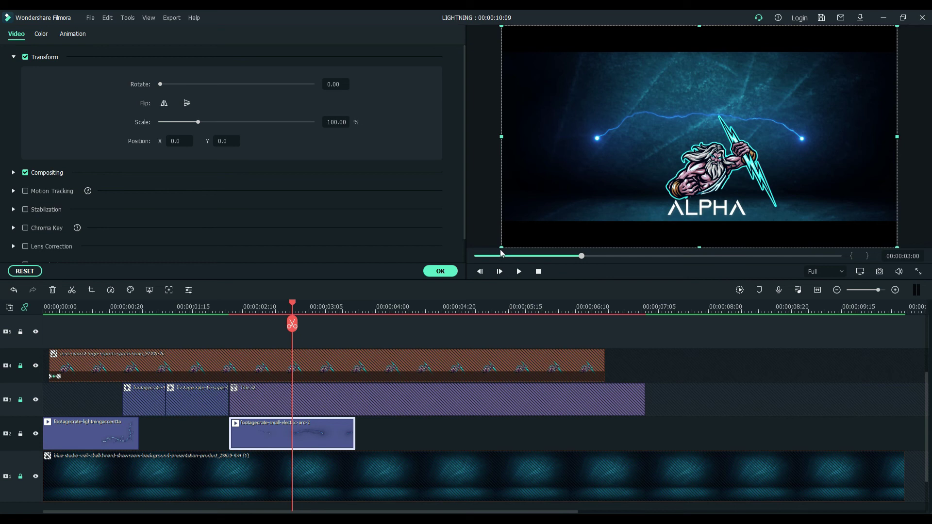
Step: Shrink and narrow the electric arc to about 80% scale and place it behind ALPHA at about X 14.6, Y -156.9
drag(500, 246, 638, 201)
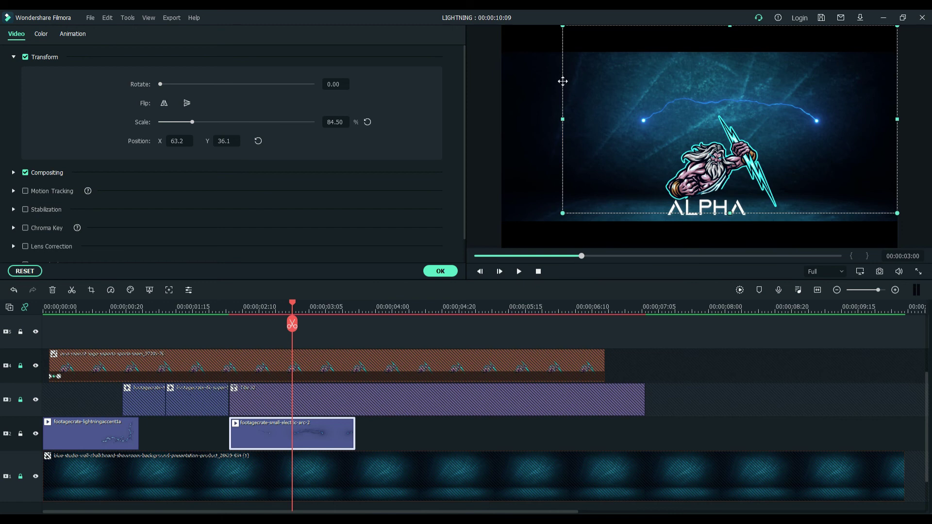
drag(560, 83, 545, 163)
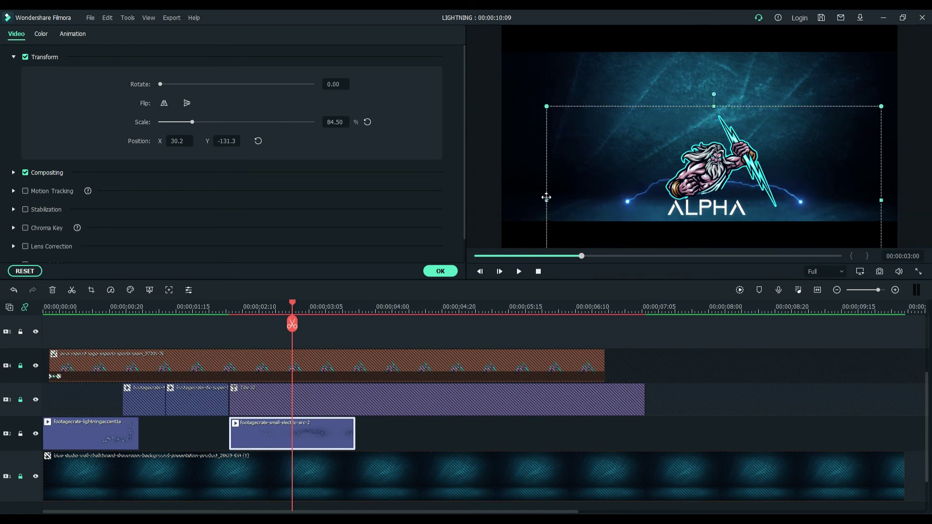
drag(546, 199, 772, 203)
drag(749, 104, 705, 123)
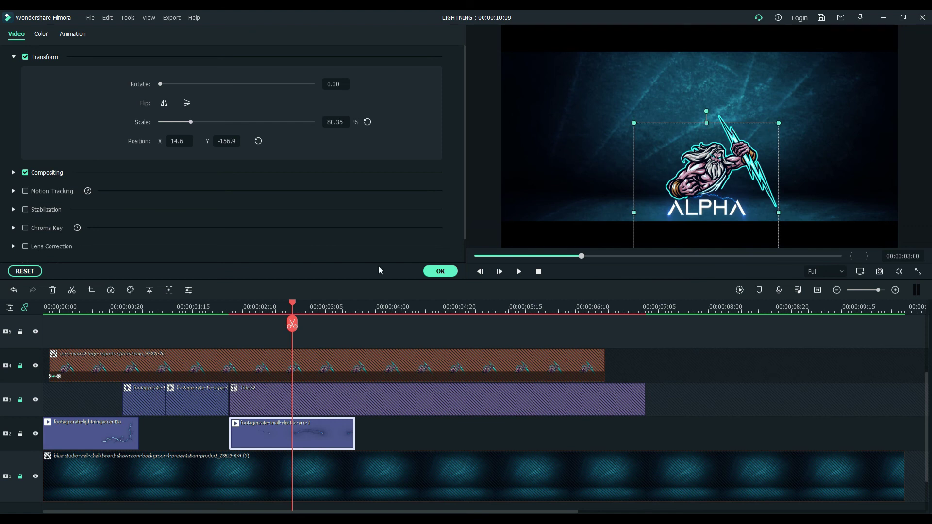
click(440, 271)
Step: Render the timeline preview and play the intro from the start
click(538, 271)
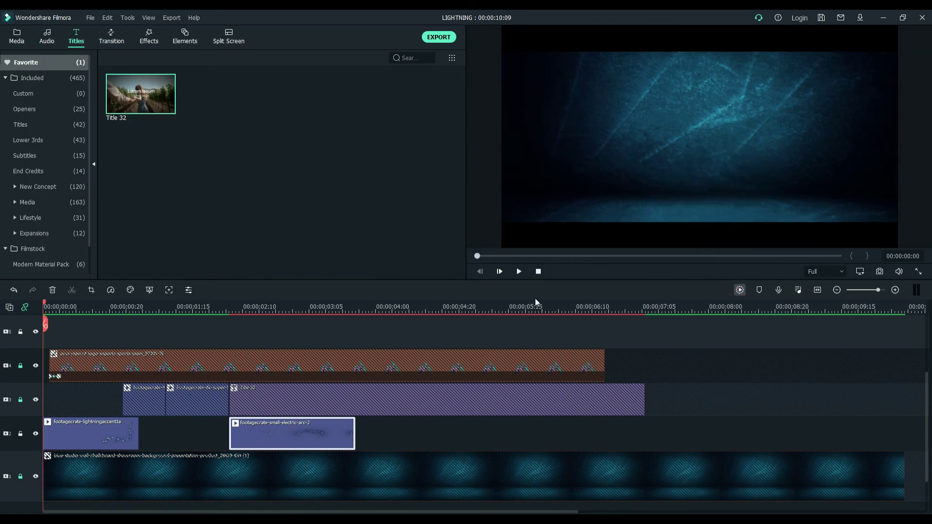
key(Return)
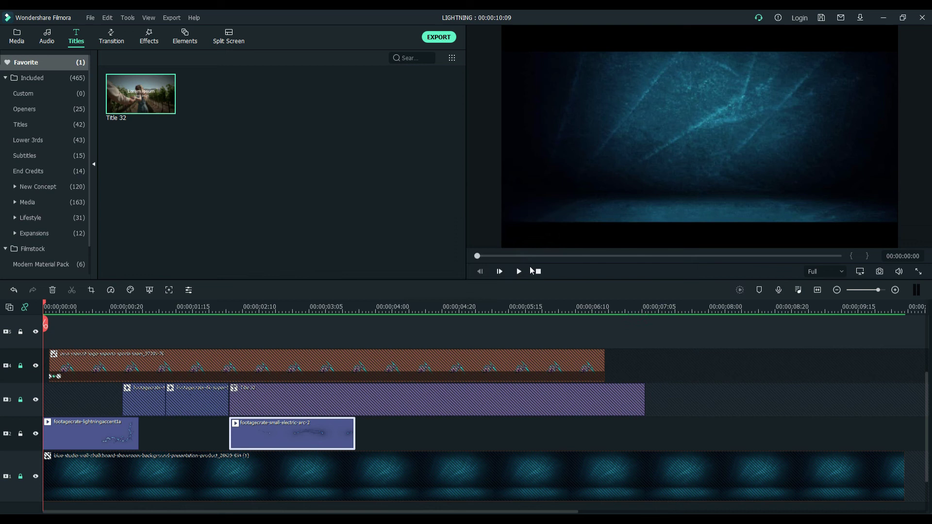
click(519, 272)
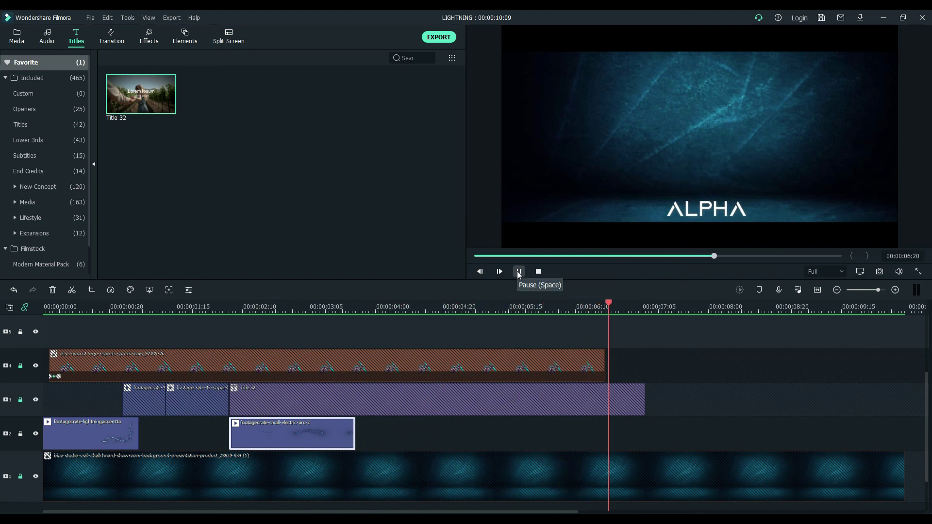
click(517, 272)
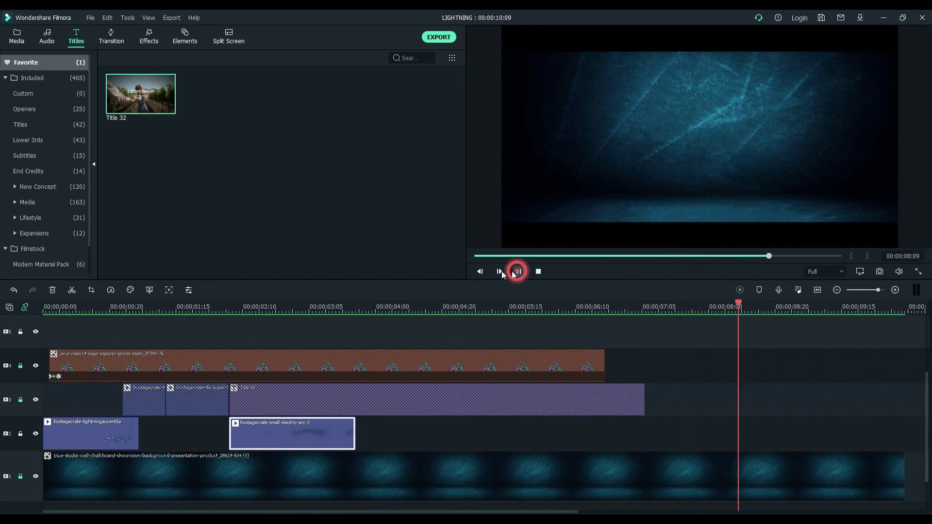
click(89, 20)
click(95, 118)
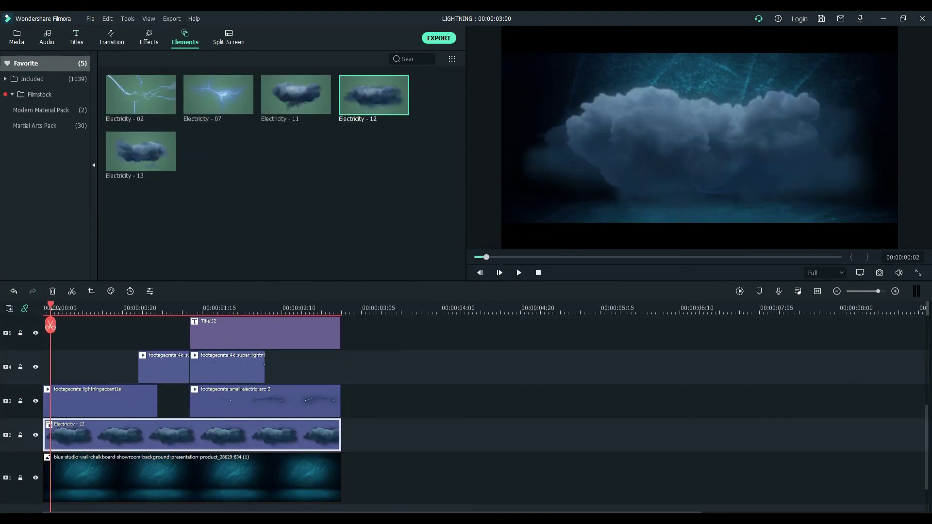
Step: Try the Dark Film 3D LUT on the Electricity - 12 cloud clip, then apply Gravity instead
double_click(129, 432)
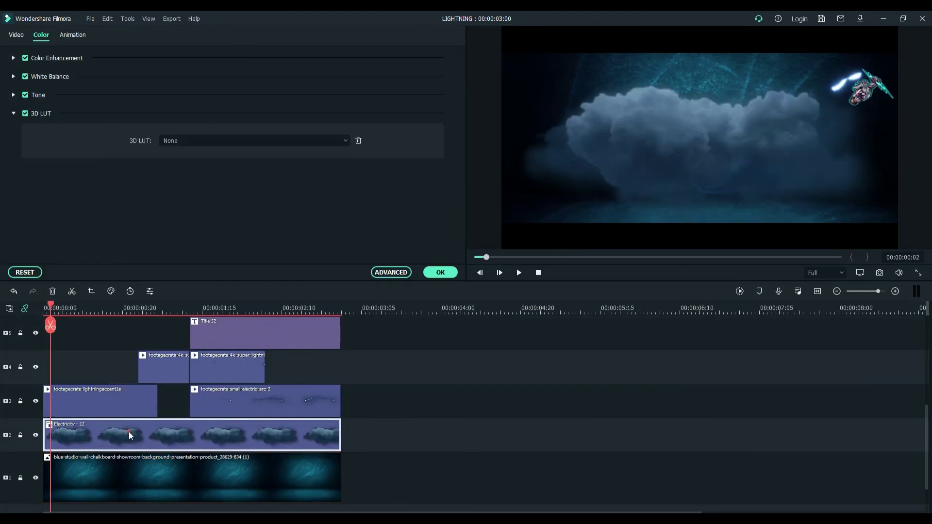
click(180, 141)
click(176, 229)
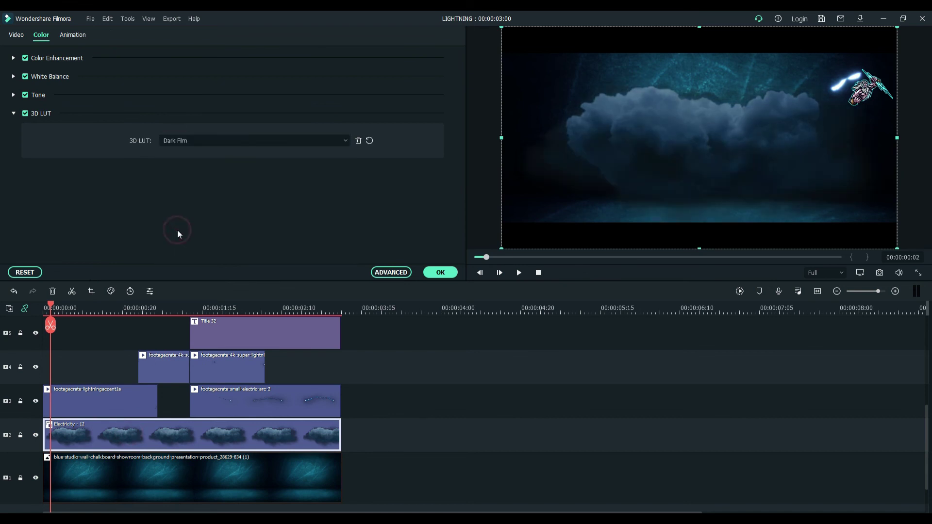
click(190, 140)
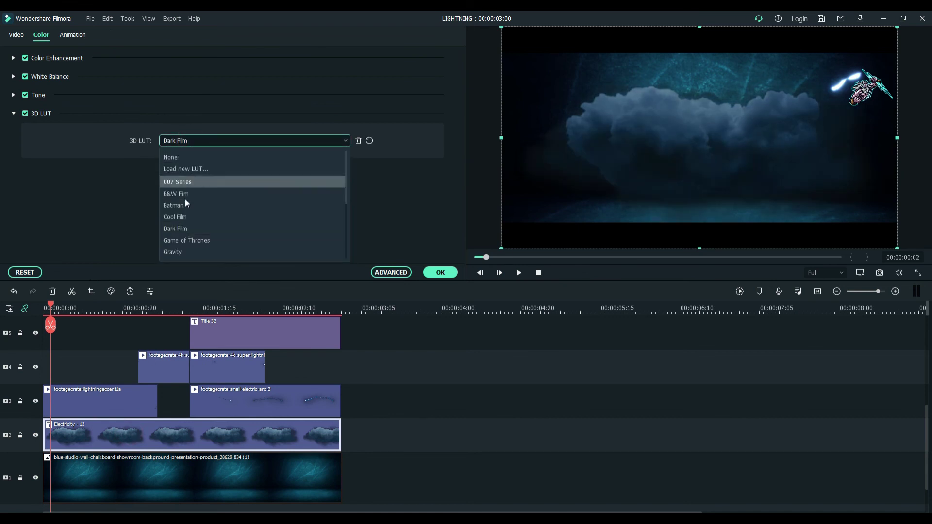
click(173, 252)
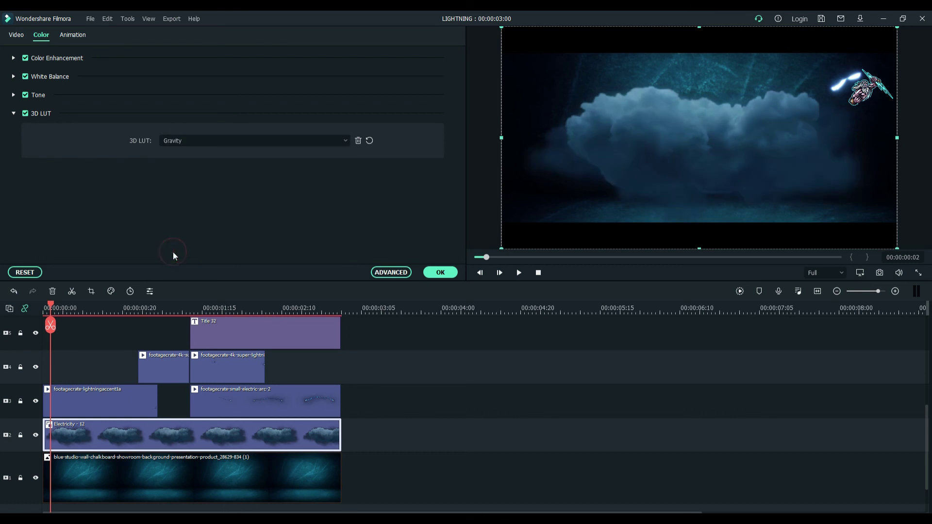
click(444, 270)
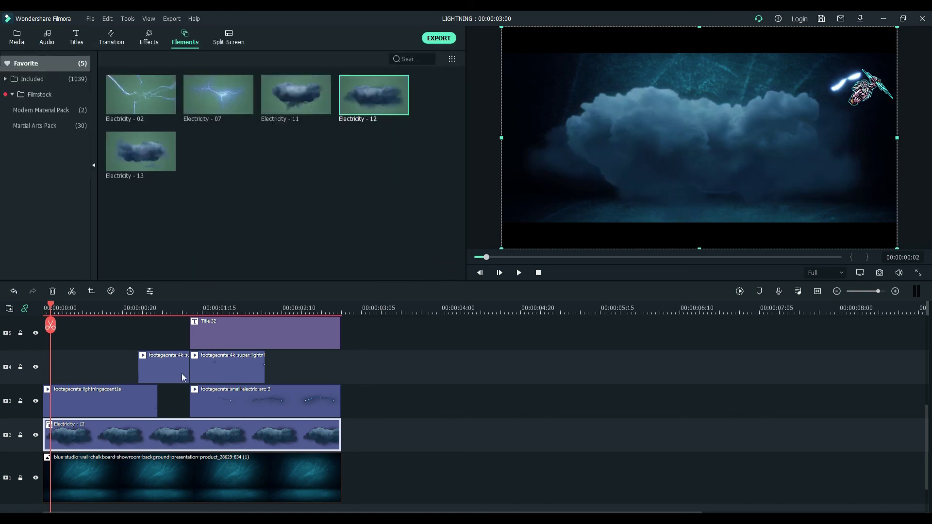
Step: Enlarge the Electricity - 12 cloud clip to about 137.58% scale and lower its opacity to about 48.41%
double_click(193, 442)
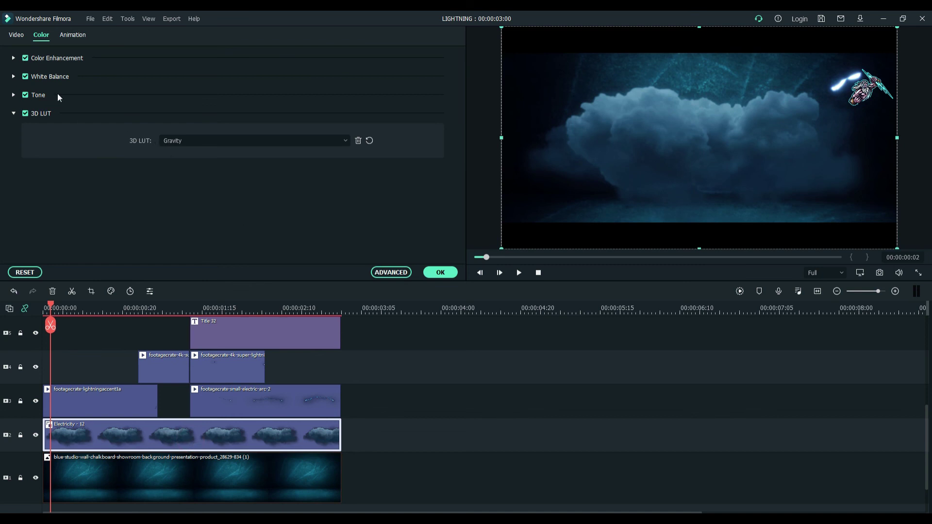
click(16, 36)
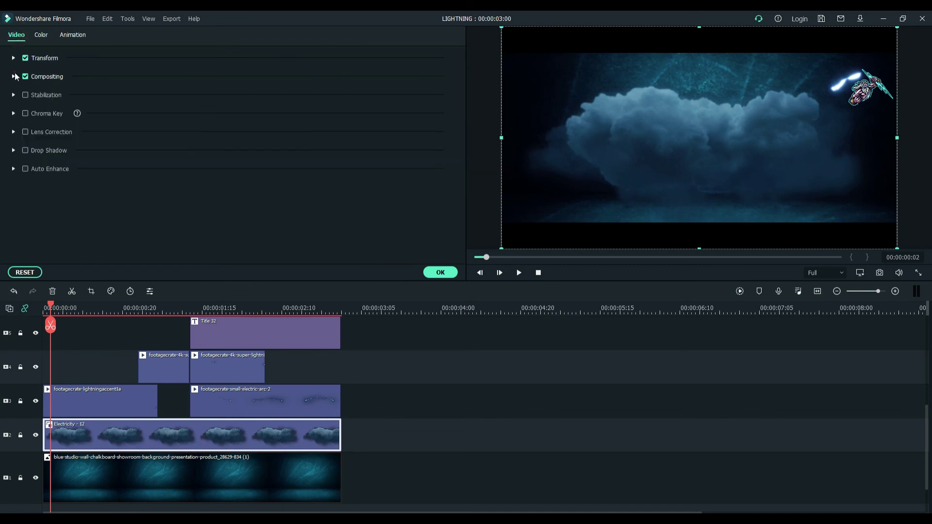
click(13, 76)
click(14, 57)
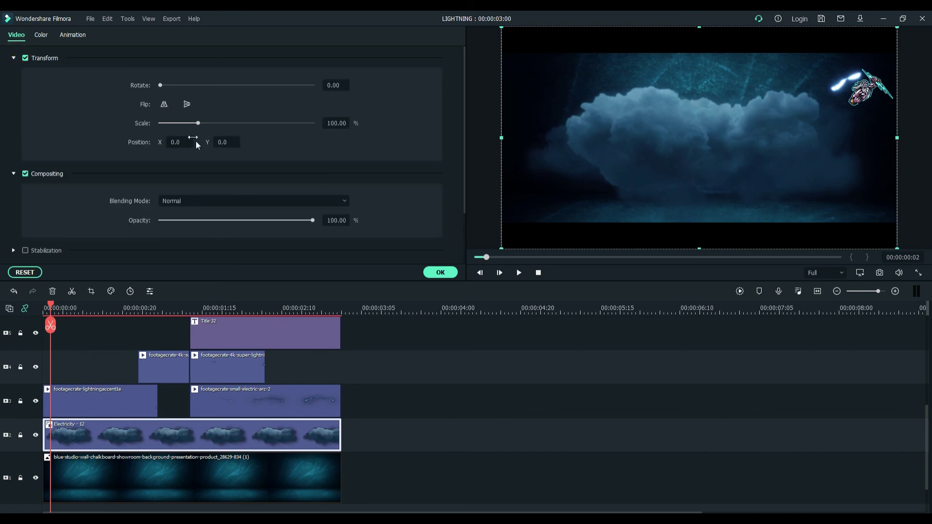
drag(200, 123, 214, 124)
drag(313, 220, 244, 219)
drag(241, 223, 233, 221)
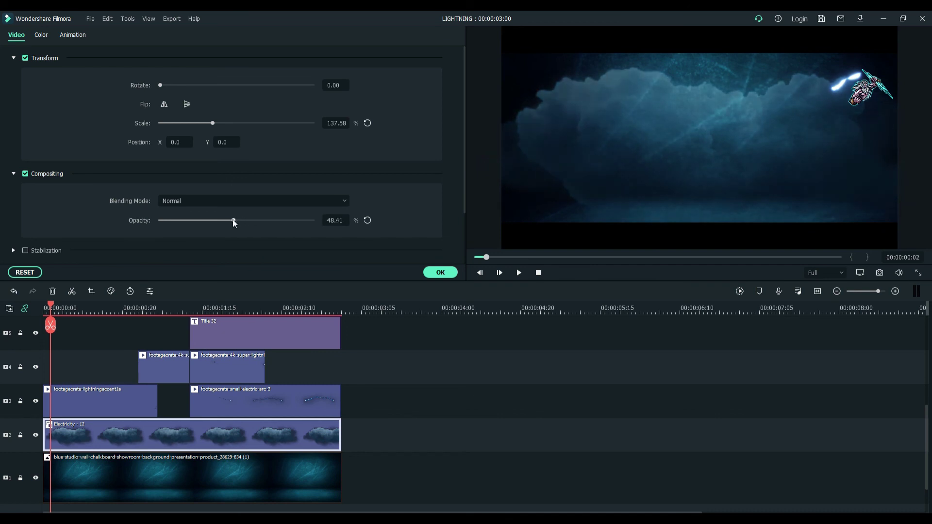
click(440, 273)
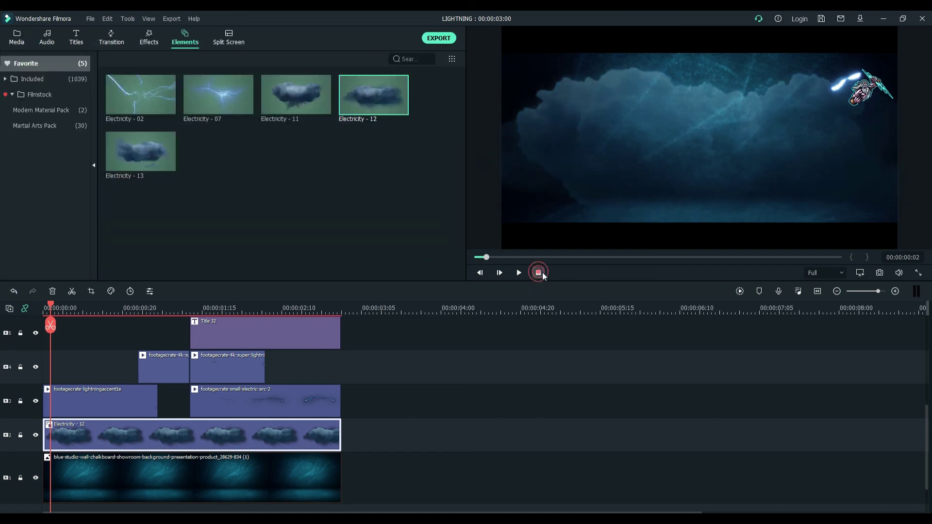
Step: Fit the timeline to the window and move the Electricity - 12 clip to a new topmost track above Cinema 21:9
click(538, 273)
click(819, 291)
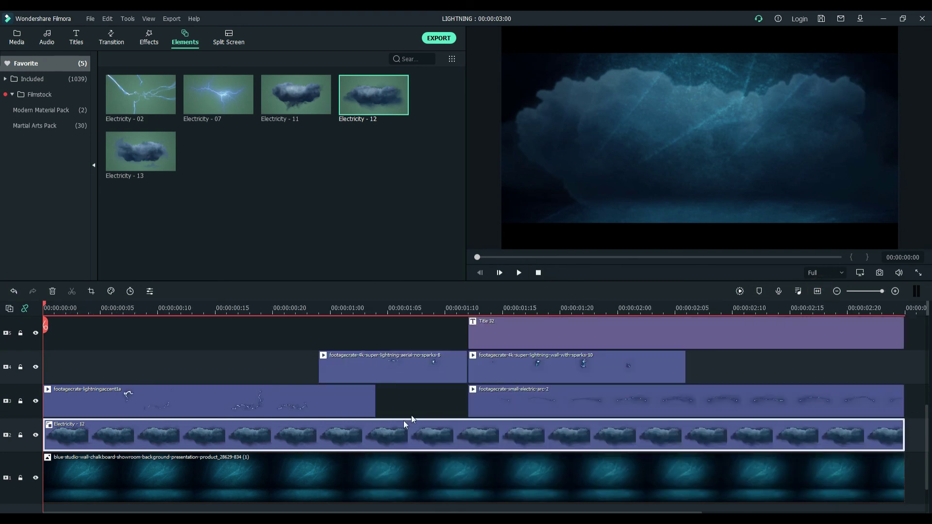
scroll(318, 467, up, 1)
drag(318, 460, 252, 346)
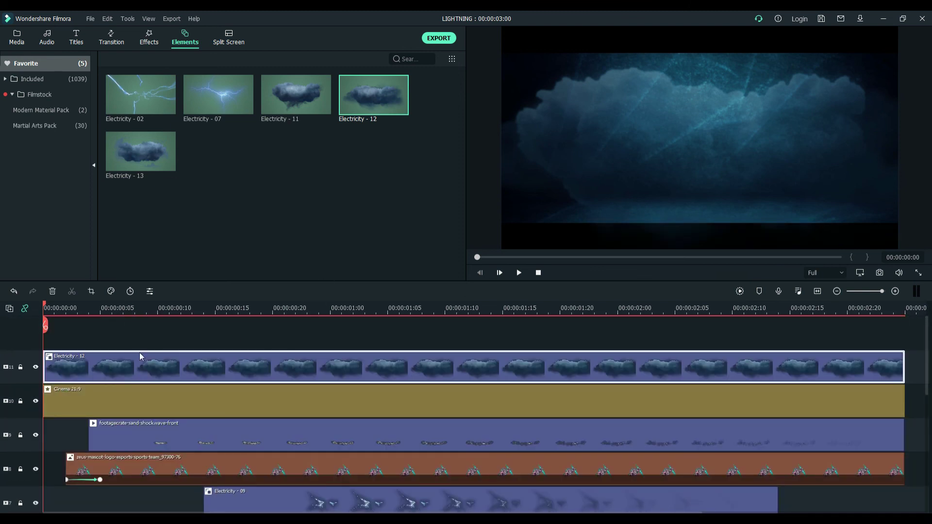
Step: At the 18-frame mark, raise the Electricity - 12 cloud's opacity to about 98.41% and set its blending mode to Screen
drag(45, 310, 257, 358)
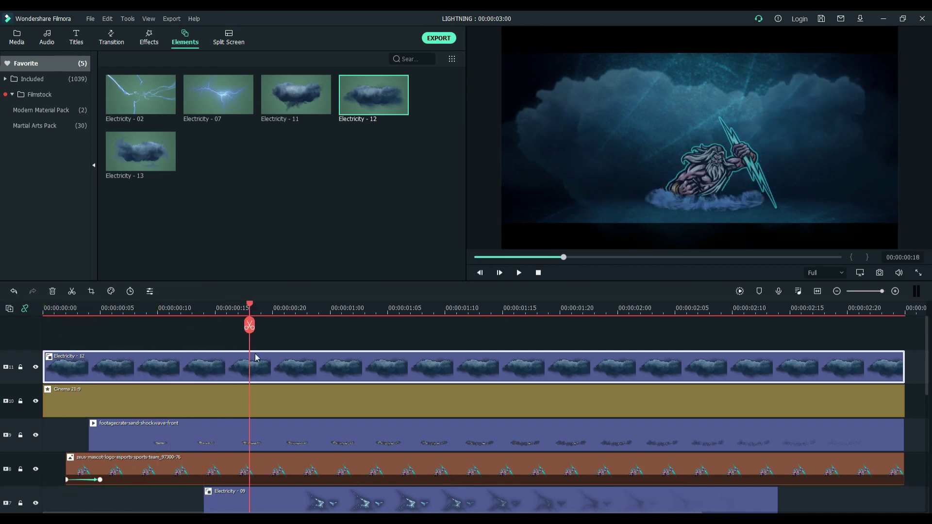
double_click(175, 368)
click(234, 220)
drag(235, 221, 310, 220)
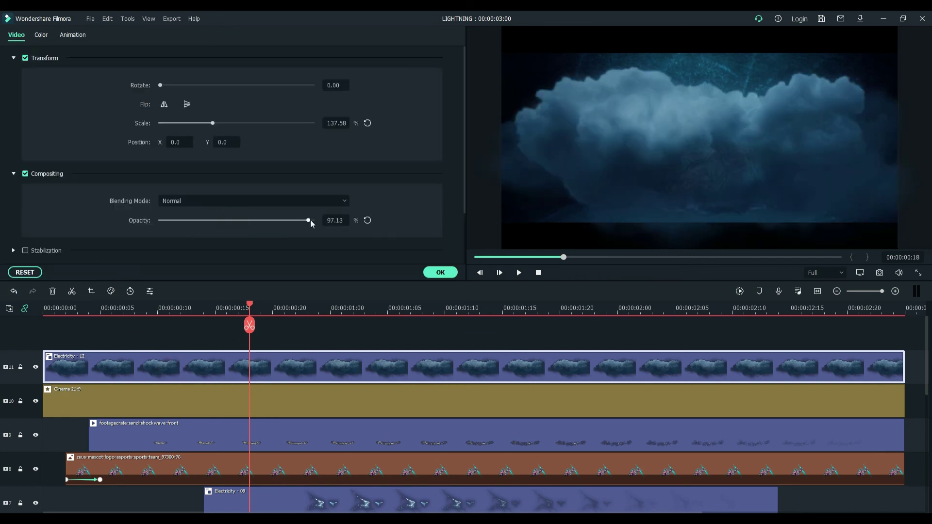
click(270, 200)
click(198, 315)
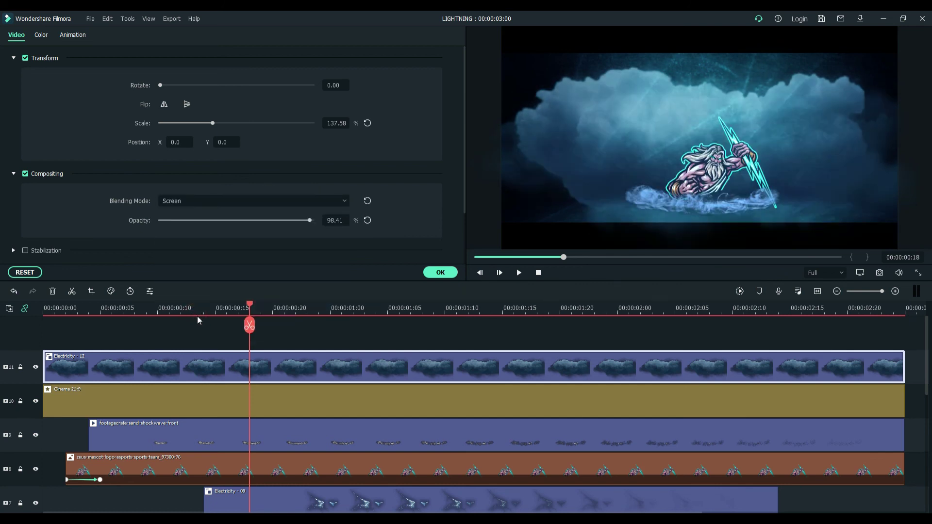
click(448, 273)
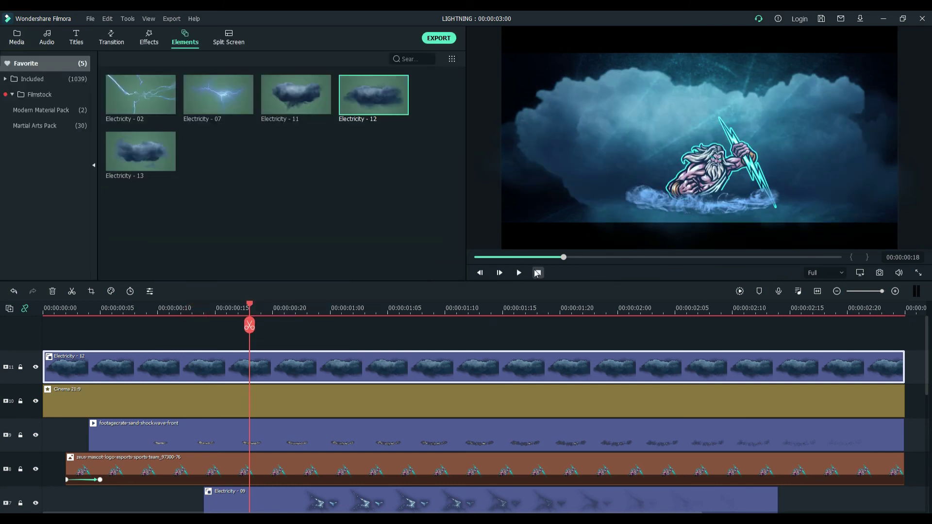
Step: Render the timeline preview and play the intro from the start with the cloud on the topmost track
click(538, 272)
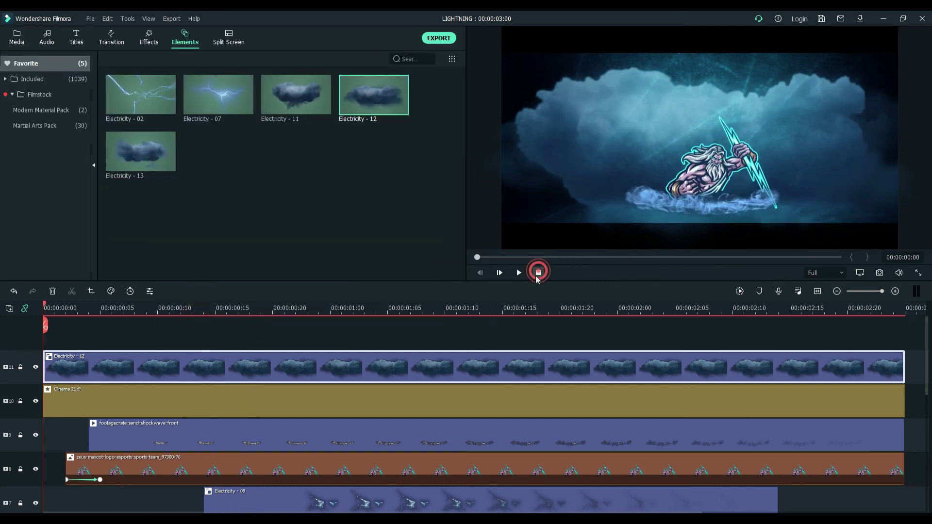
click(817, 291)
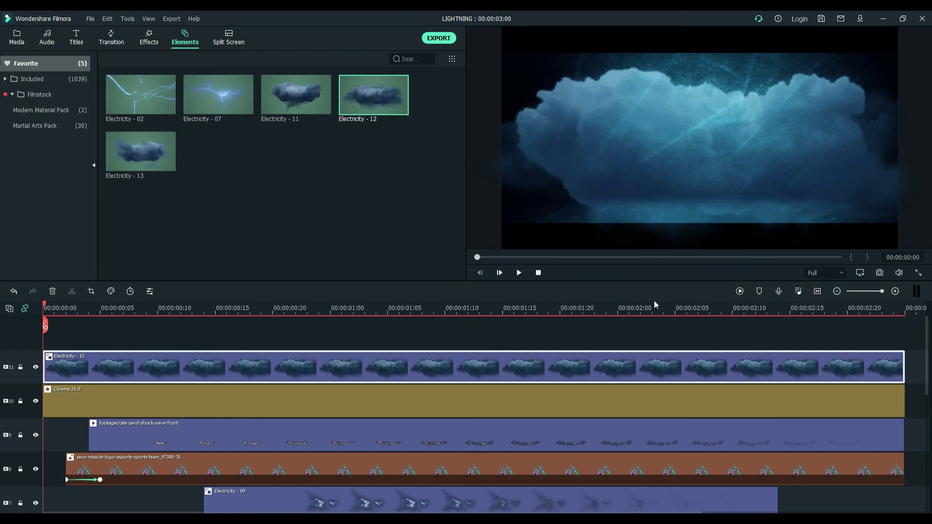
click(740, 291)
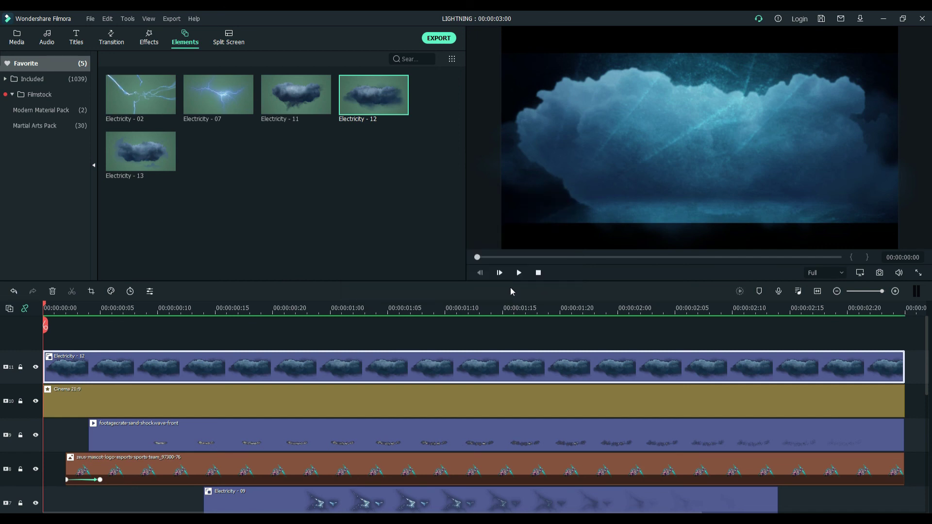
click(519, 273)
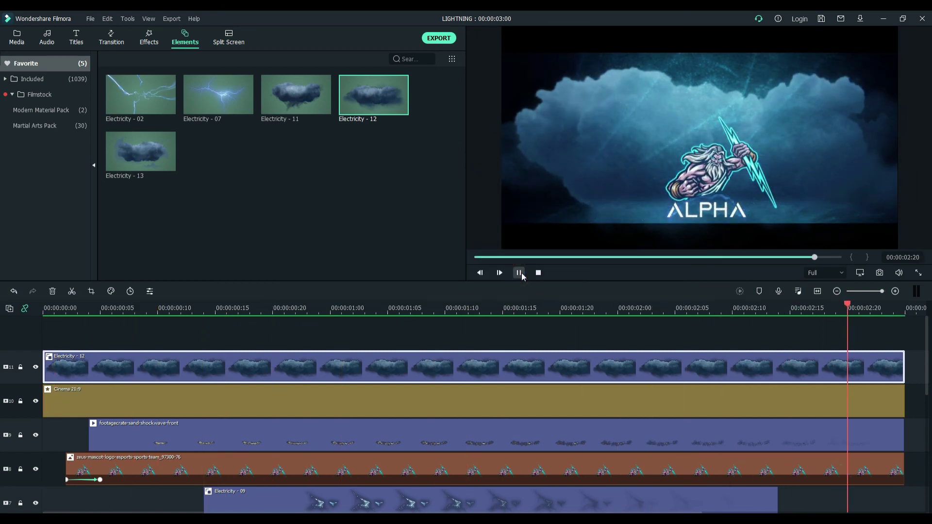
click(521, 273)
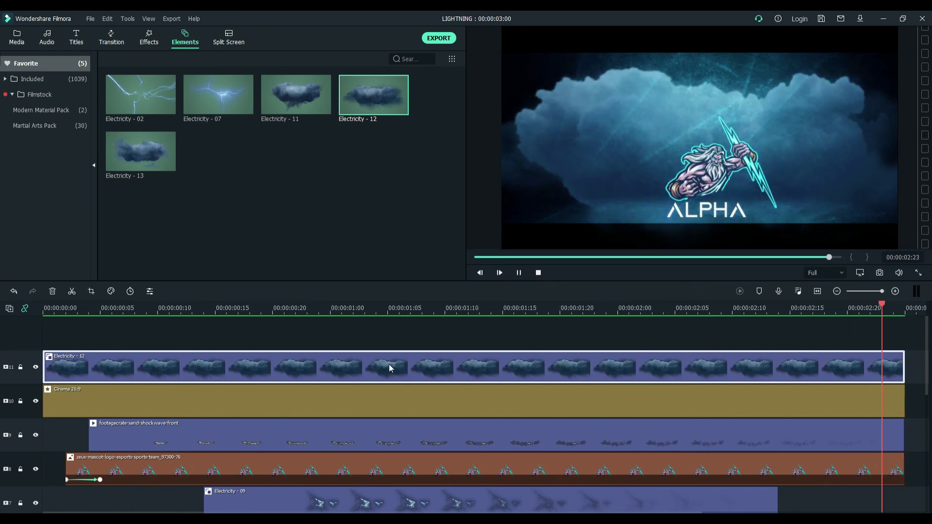
scroll(424, 365, down, 1)
scroll(299, 367, up, 1)
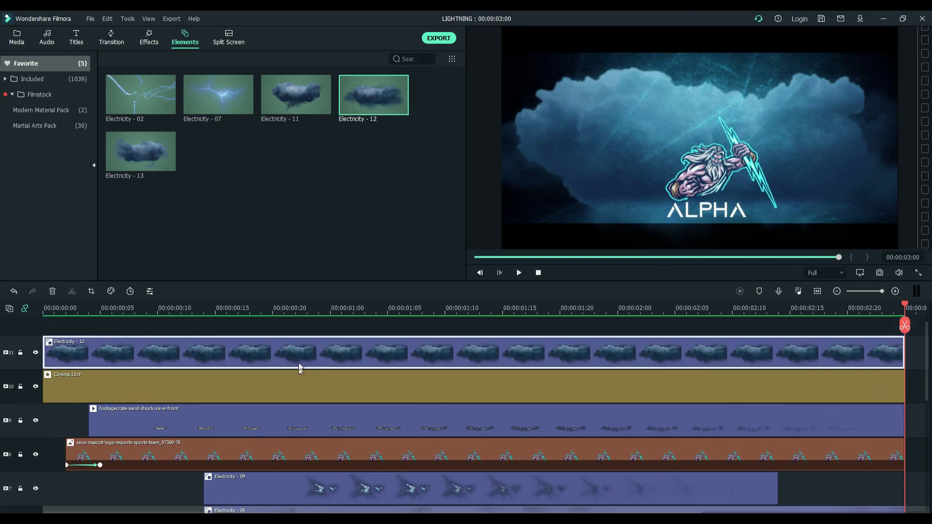
click(130, 293)
click(517, 277)
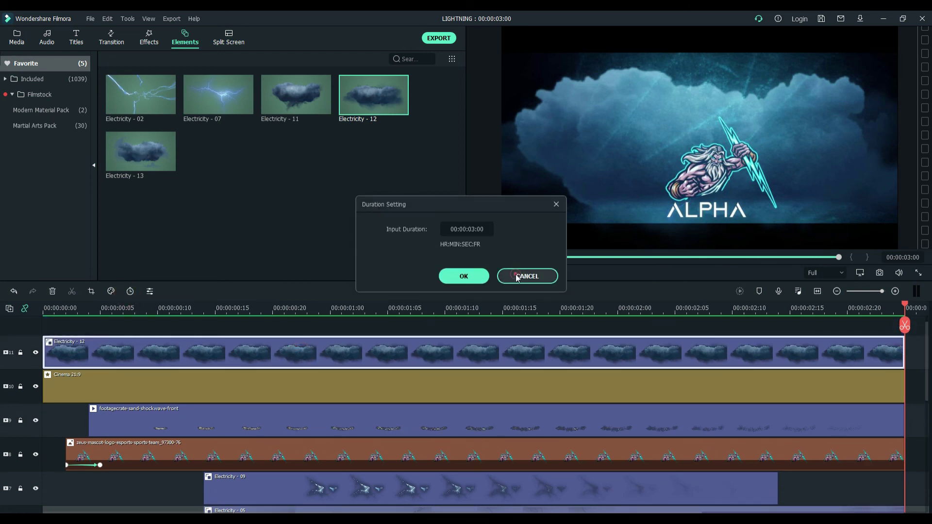
Step: Move the Electricity - 12 cloud to about X -28.0, Y 25.1 and reduce its scale to about 131.21%
double_click(419, 350)
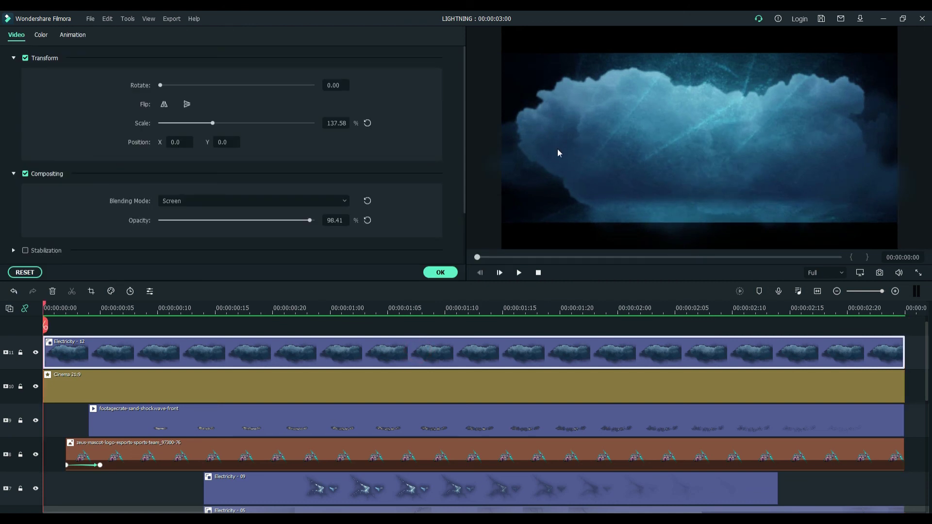
drag(557, 149, 544, 132)
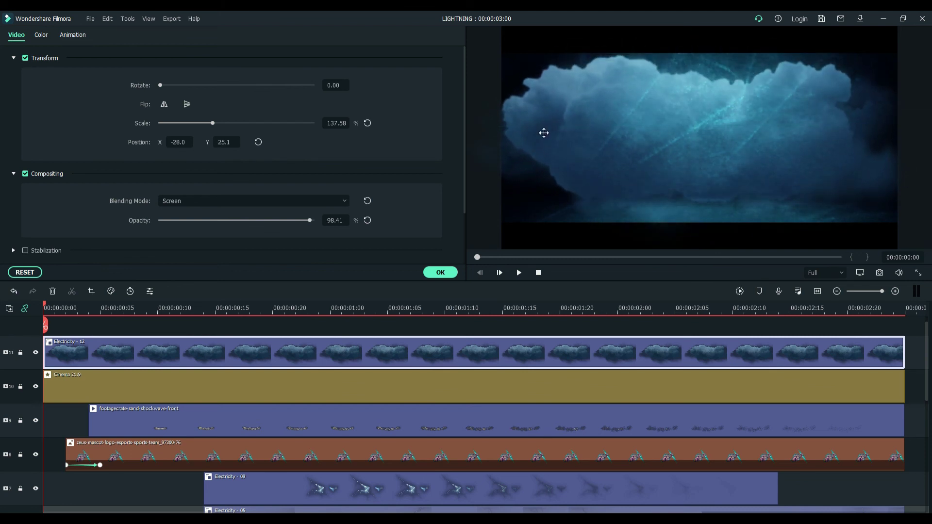
click(440, 273)
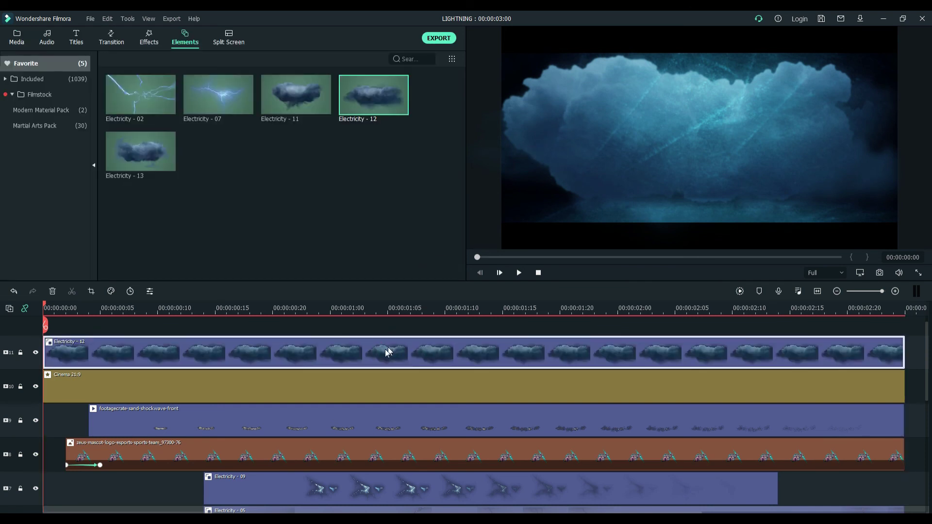
double_click(378, 360)
drag(212, 126, 209, 124)
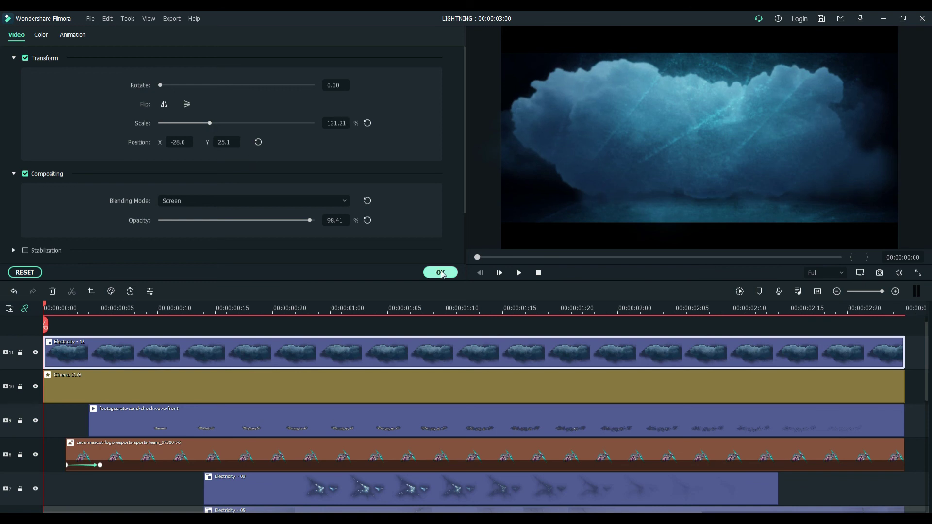
Step: Keyframe the Electricity - 12 cloud from its starting state at frame 0 to about 104.40% scale and X 12.8 near the clip's end
click(80, 37)
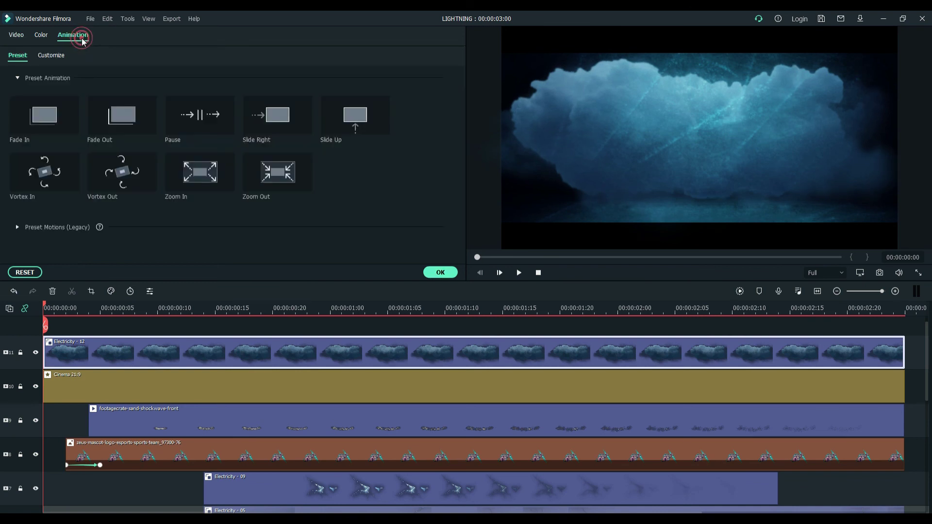
click(52, 56)
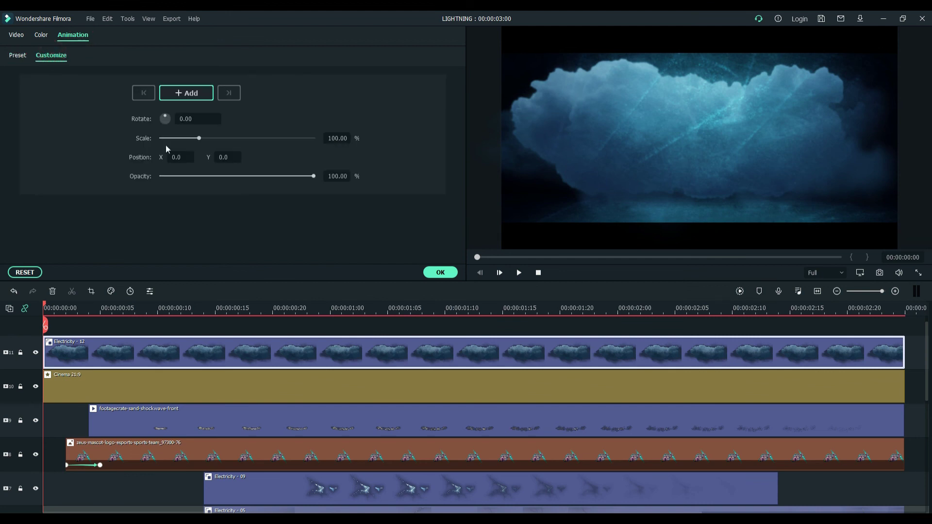
click(180, 94)
drag(47, 309, 885, 334)
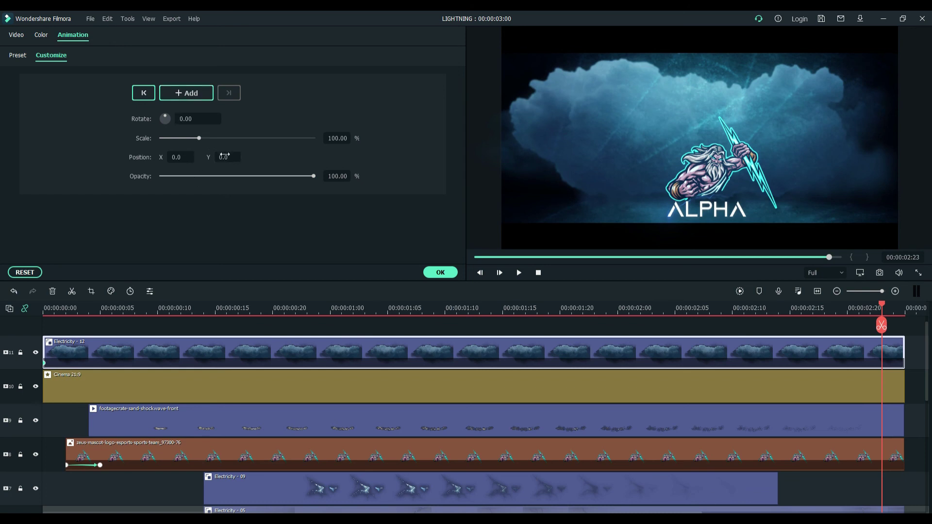
drag(200, 138, 202, 138)
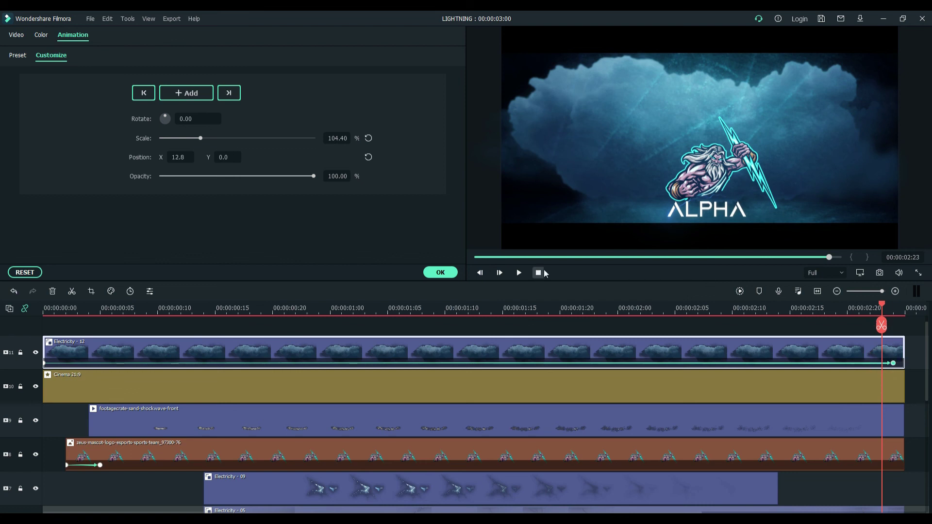
click(538, 272)
click(440, 273)
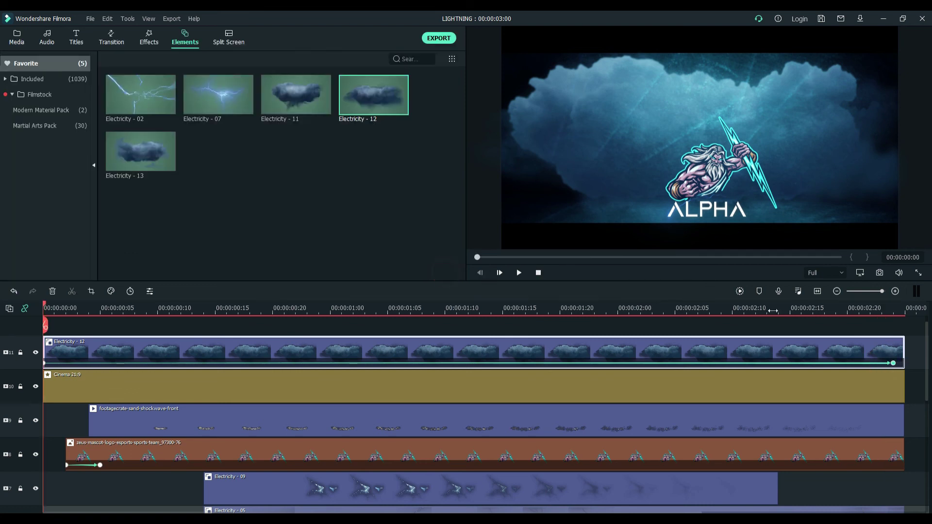
Step: Render the timeline preview again and play the intro with the animated cloud
click(736, 295)
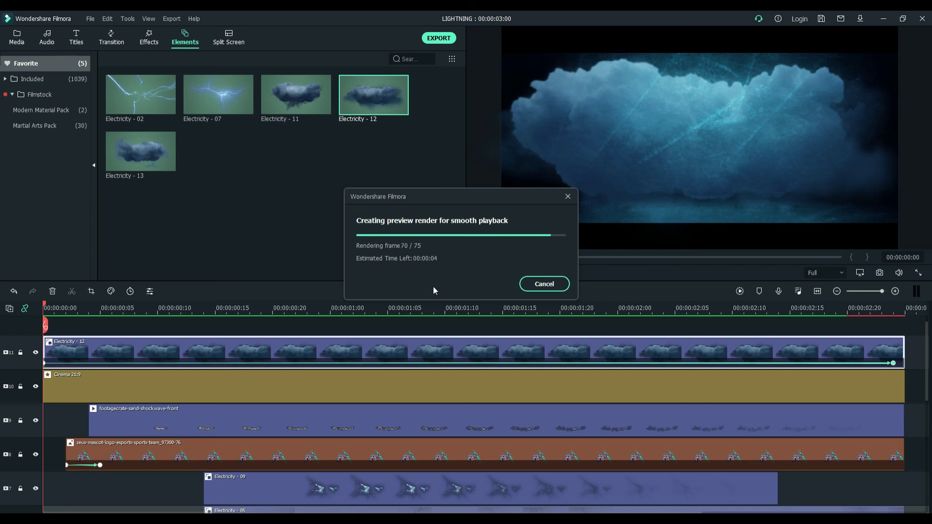
click(518, 273)
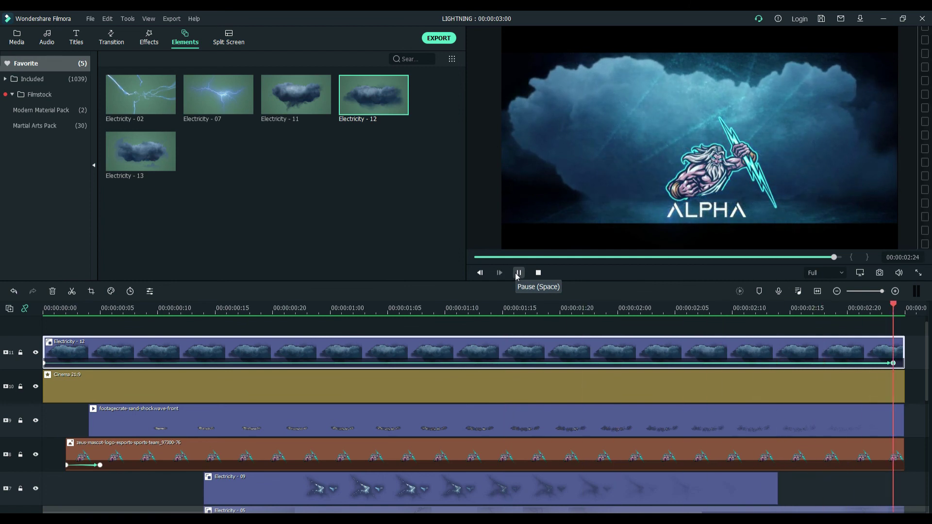
click(518, 273)
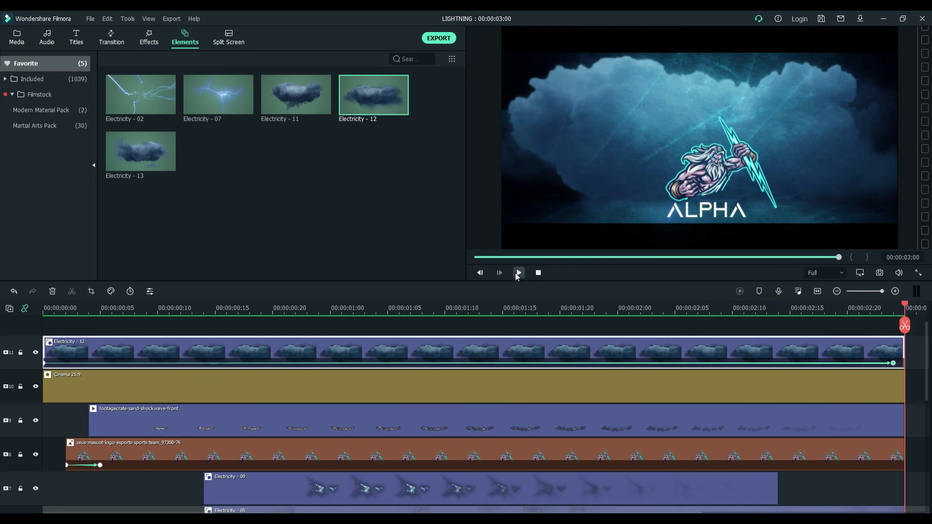
click(518, 272)
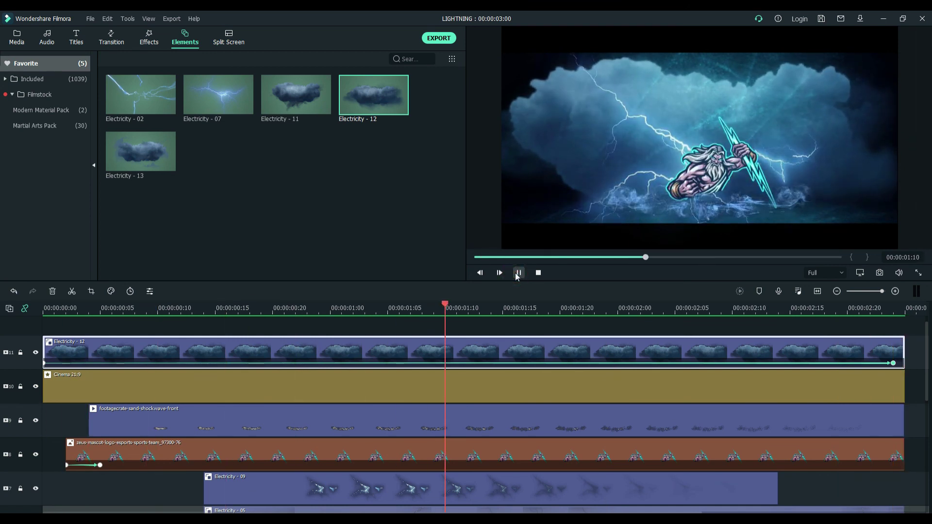
Step: Show the project media and replay the finished intro several times to review it
click(17, 37)
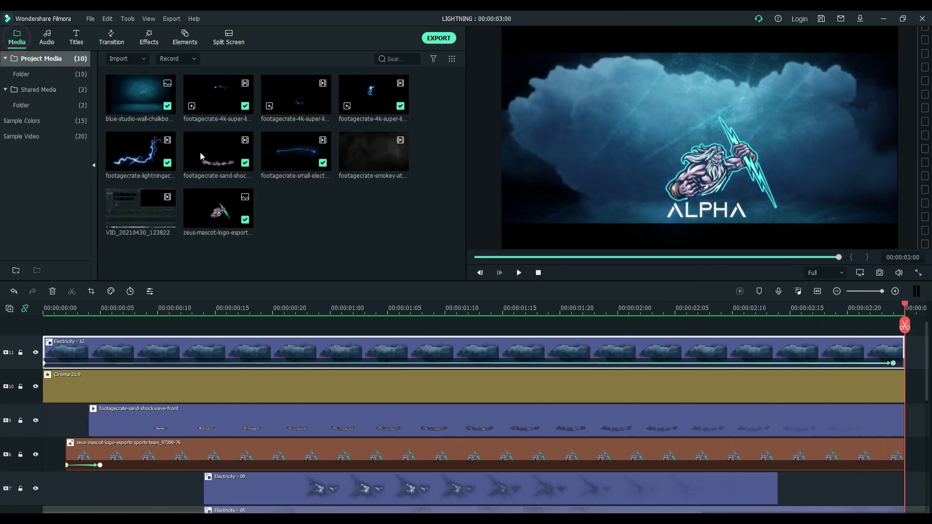
click(517, 273)
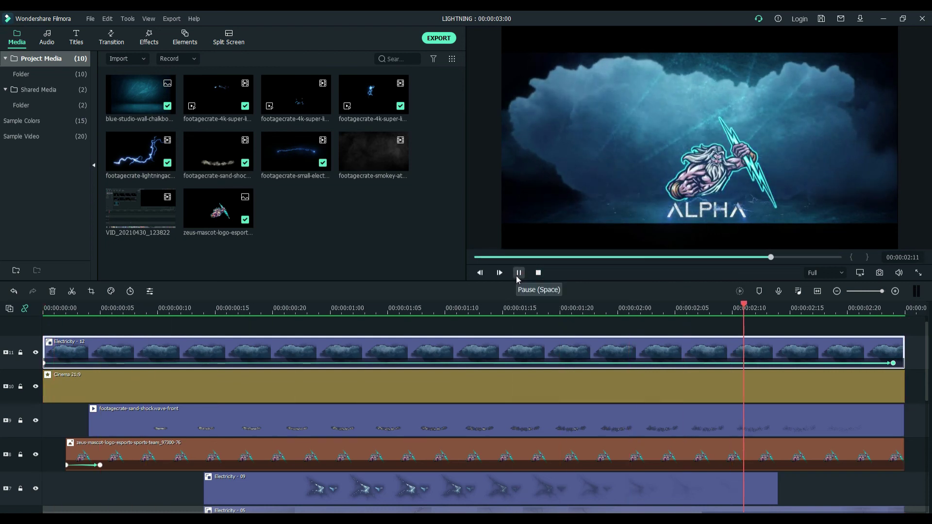
click(516, 276)
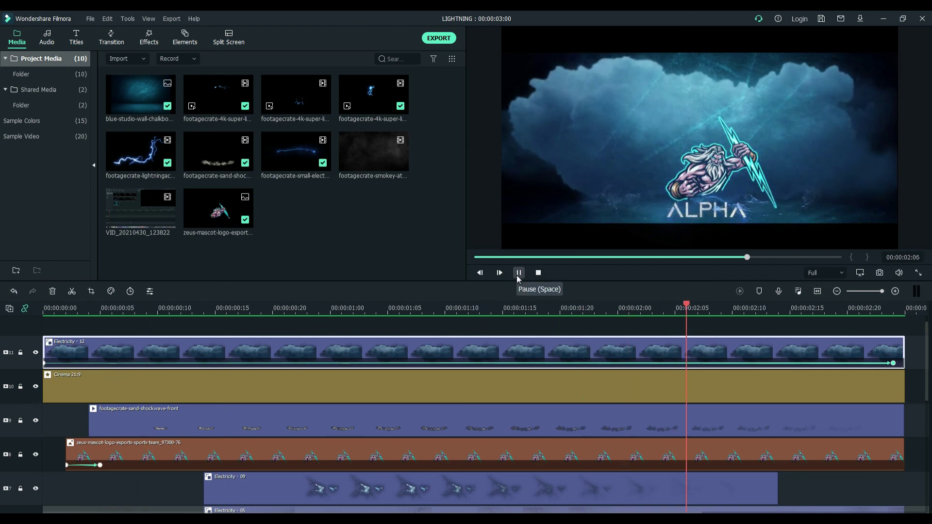
click(518, 274)
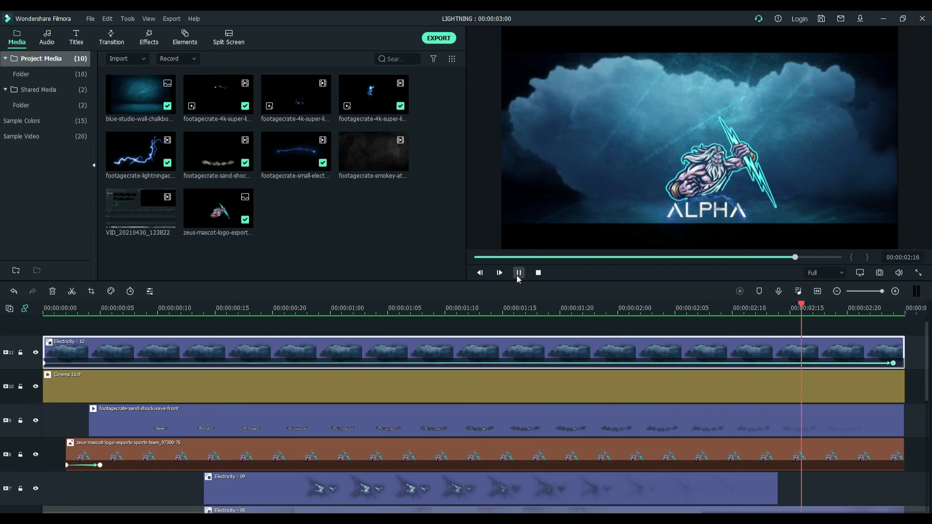
click(518, 274)
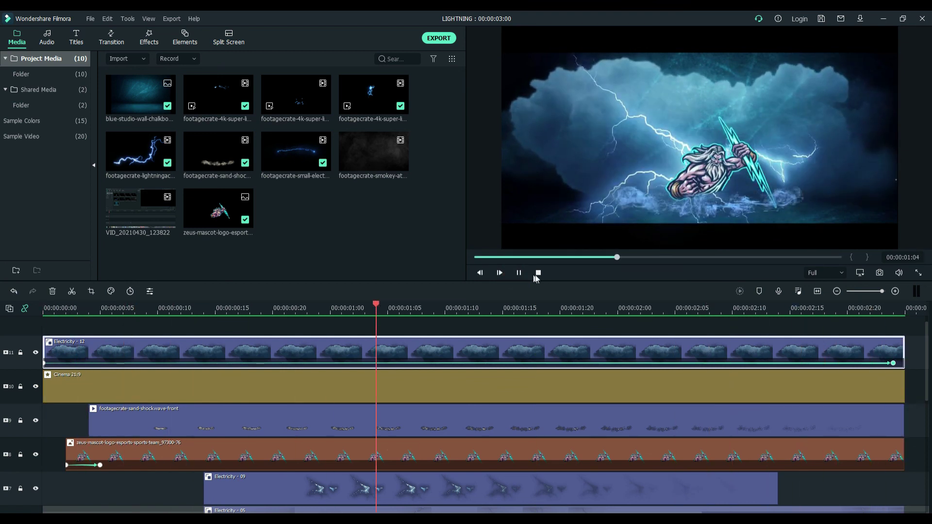
click(538, 273)
click(518, 273)
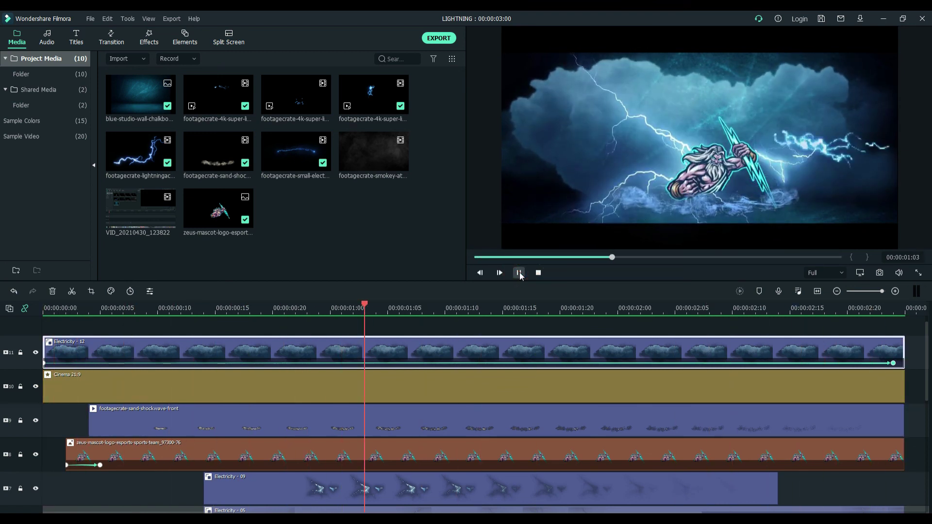
click(538, 274)
click(518, 273)
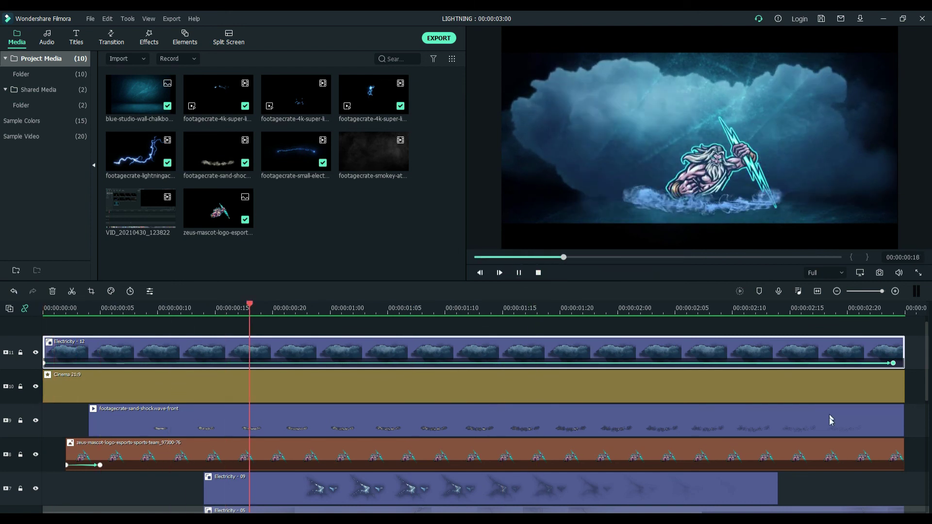
click(823, 520)
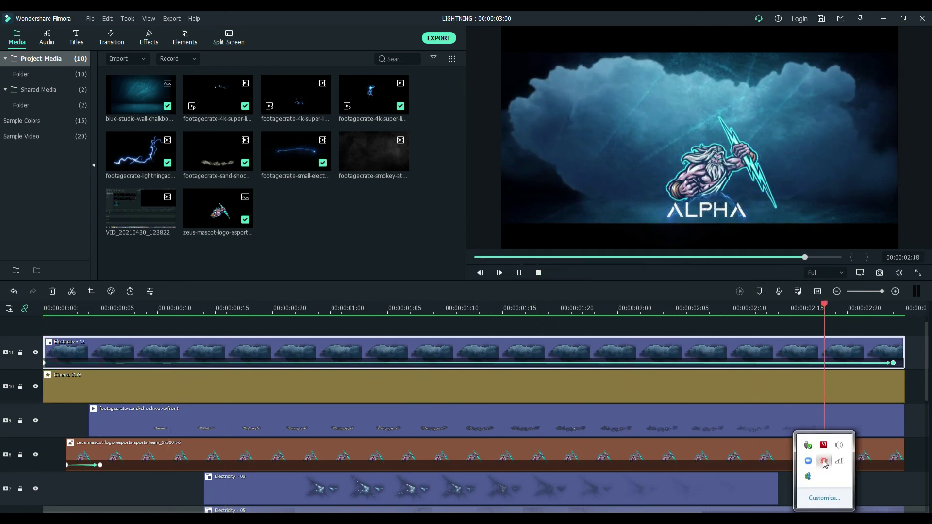
click(808, 475)
drag(739, 458, 579, 341)
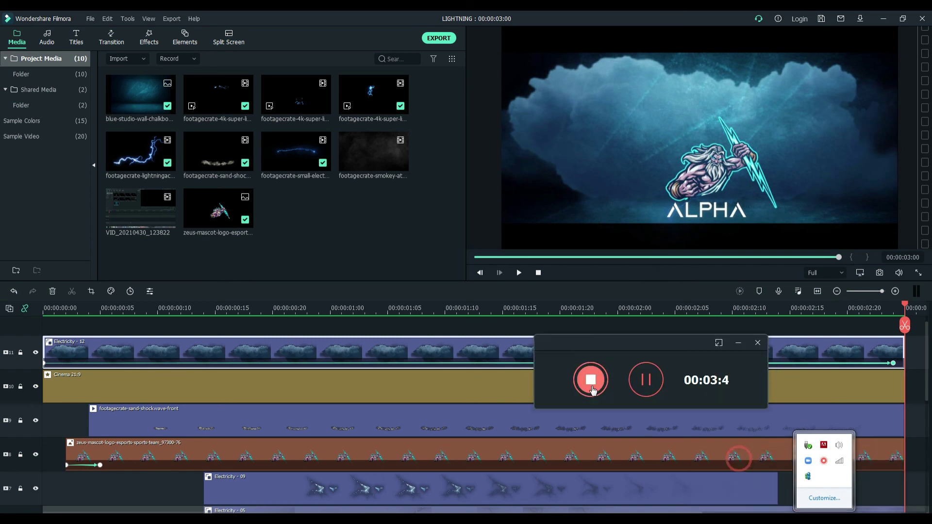